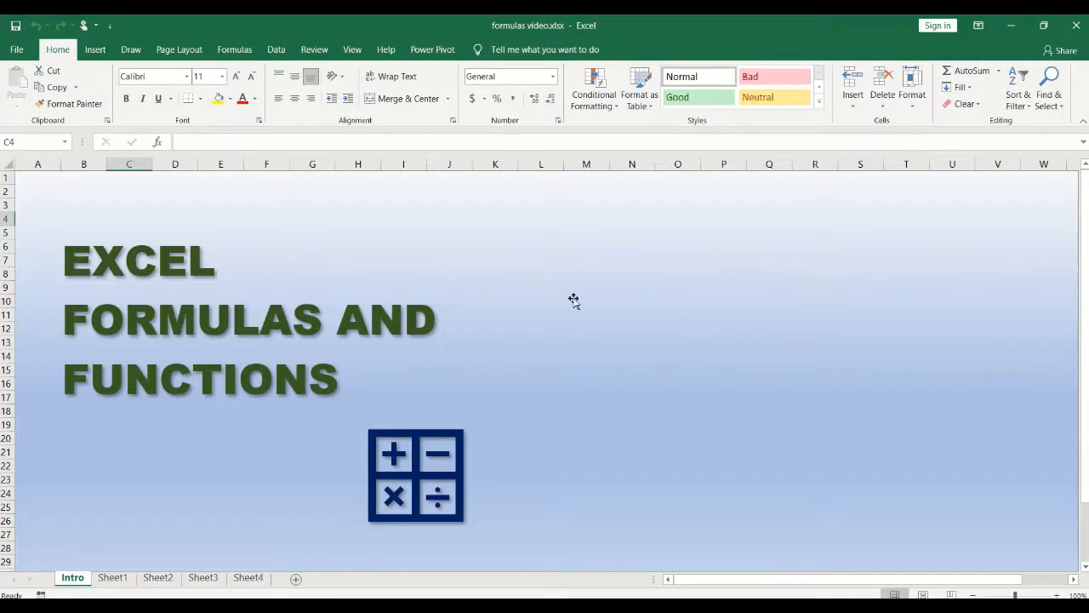
# Step: Move from the Intro sheet to Sheet1, which holds the January–March sales for Stores 1–5
pyautogui.click(112, 578)
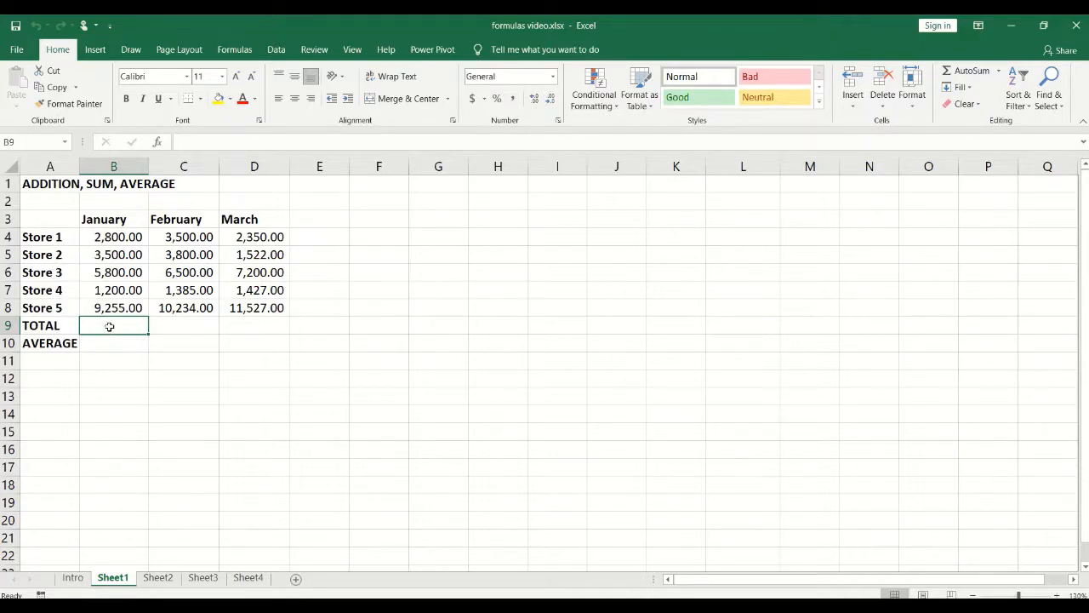
pyautogui.click(166, 322)
pyautogui.click(135, 326)
pyautogui.moveTo(170, 241); pyautogui.dragTo(183, 308)
pyautogui.moveTo(247, 238); pyautogui.dragTo(257, 310)
pyautogui.click(114, 328)
# Step: Enter =B4+B5+B6+B7+B8 in B9 so the January total shows 22,555.00
pyautogui.write('=')
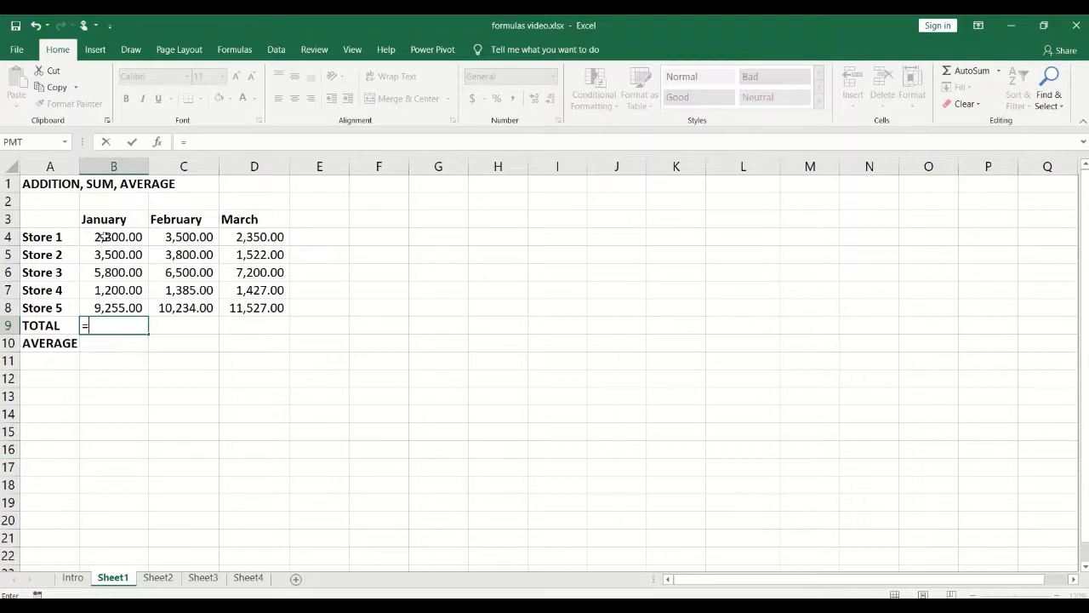
pyautogui.write('B')
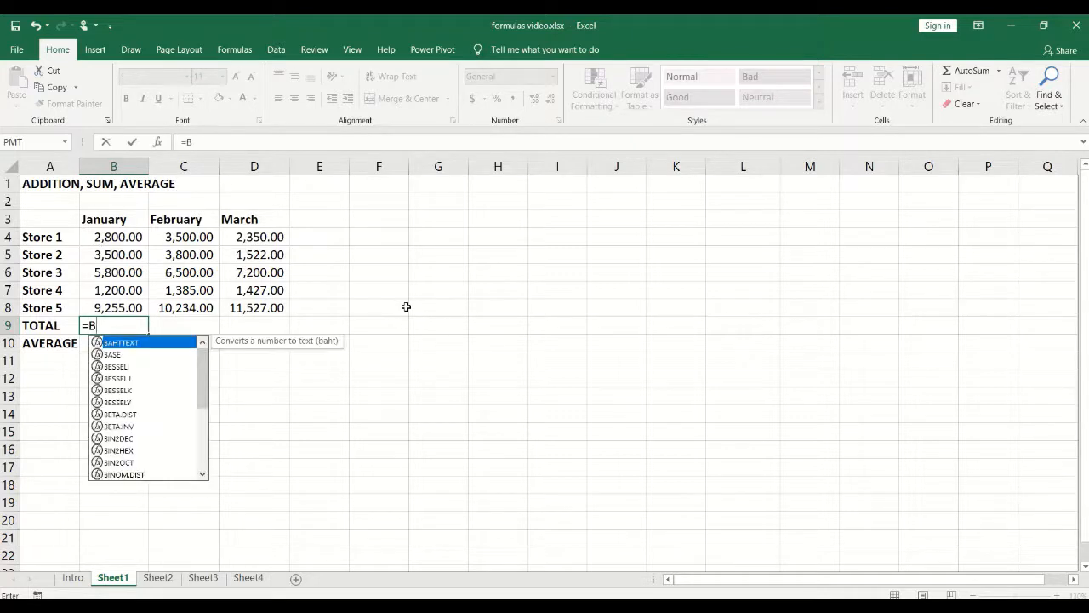
pyautogui.write('4')
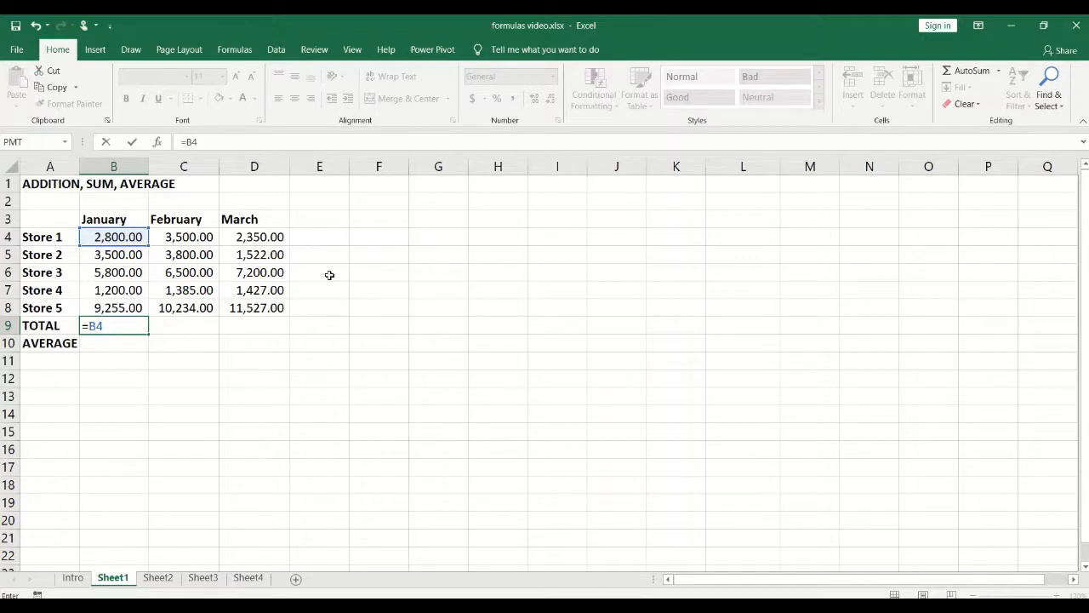
pyautogui.write('+B')
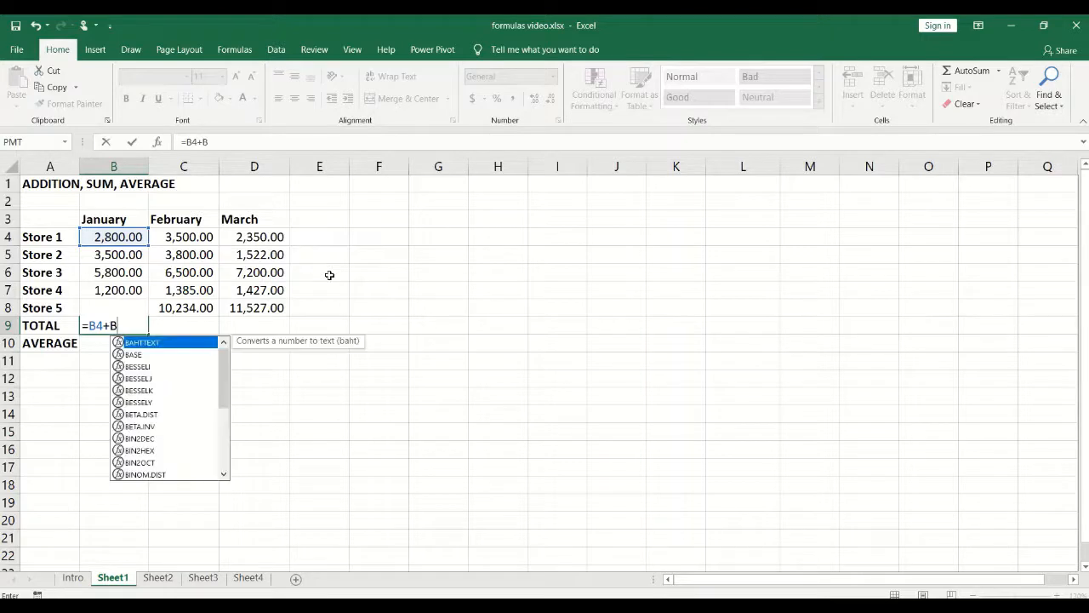
pyautogui.write('5+')
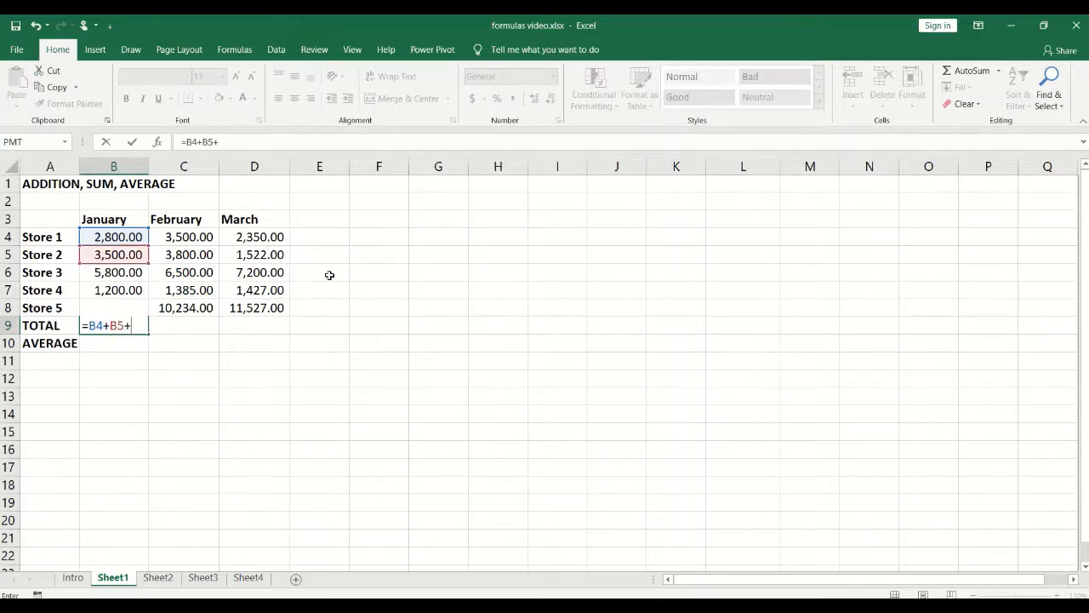
pyautogui.write('B6')
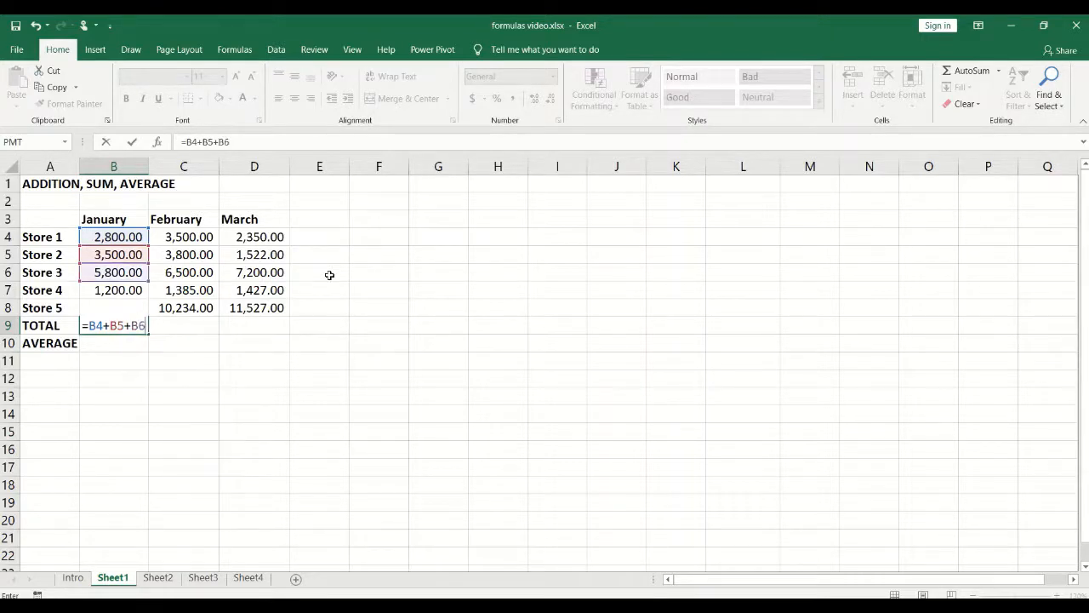
pyautogui.write('+B7')
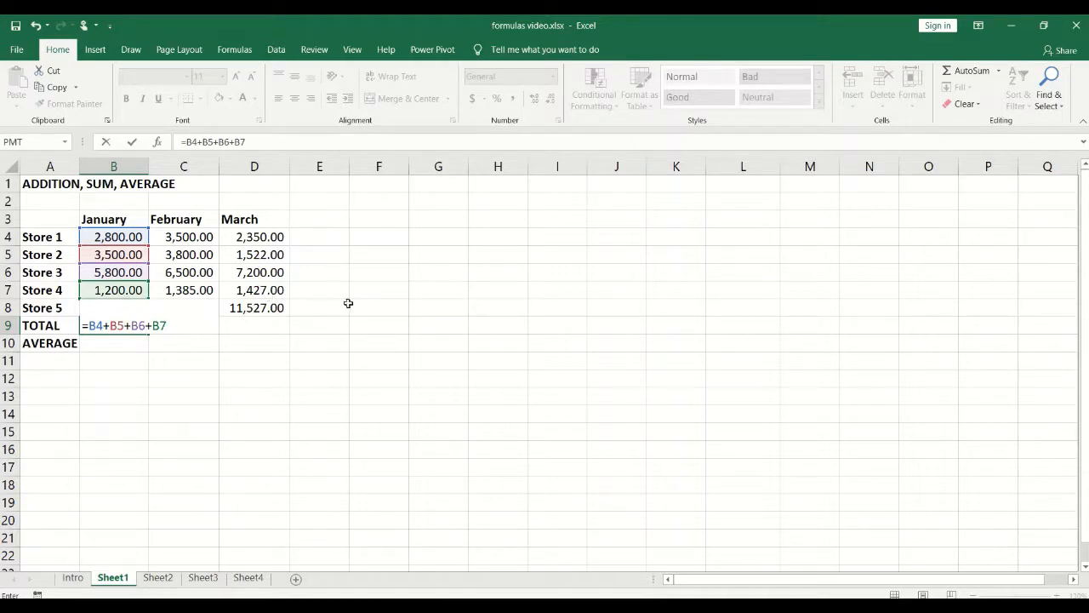
pyautogui.write('+B')
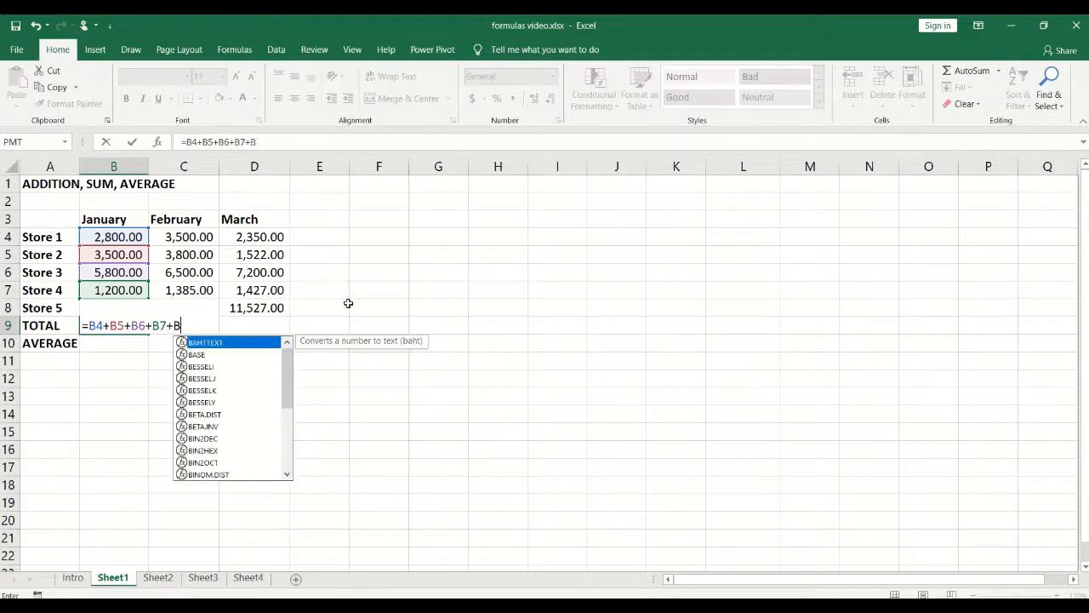
pyautogui.write('8')
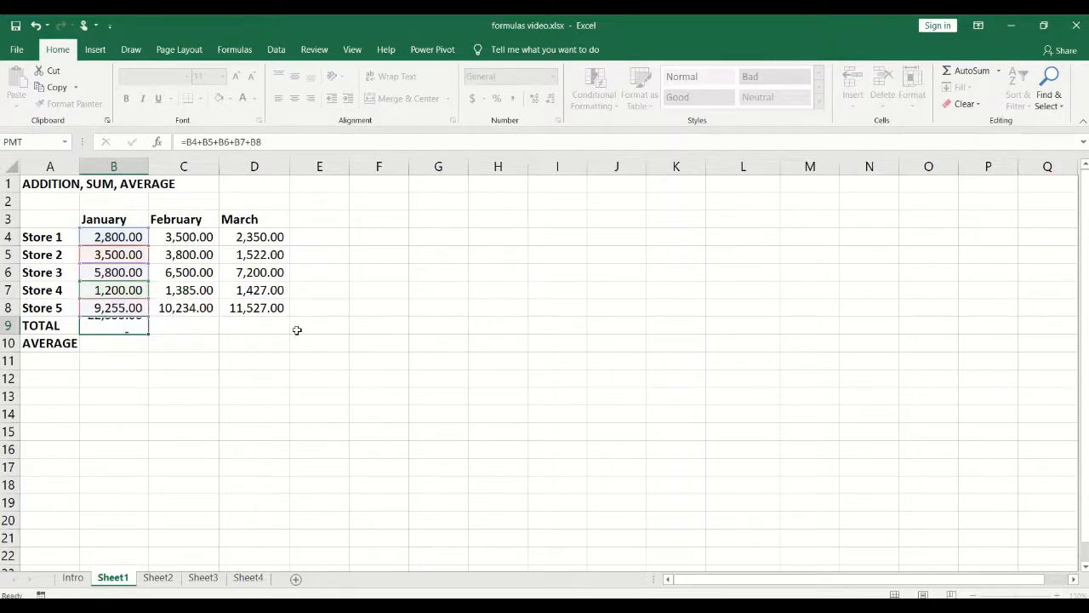
pyautogui.press('Return')
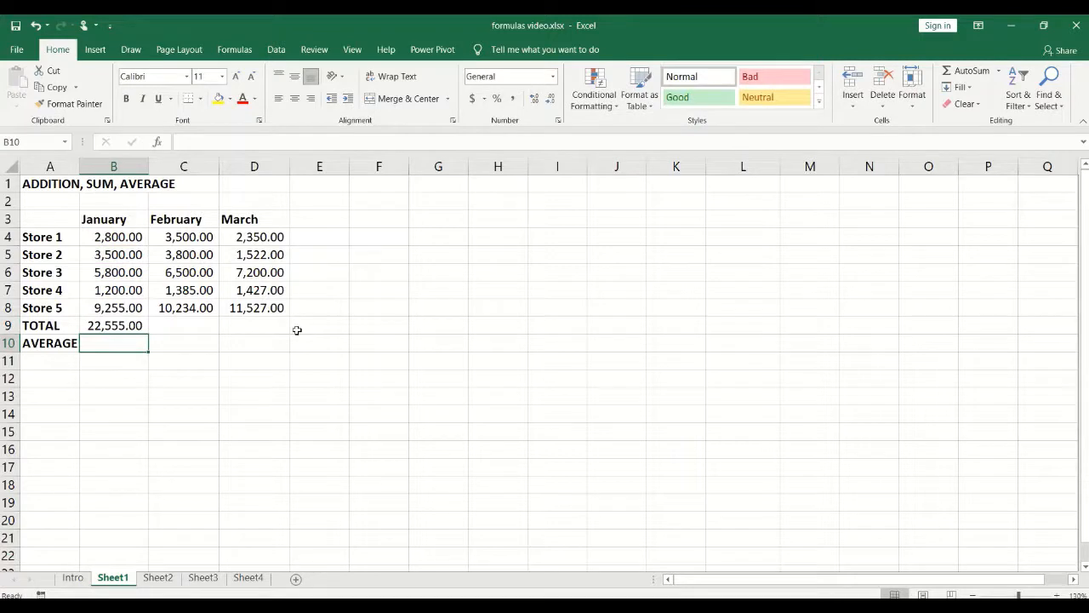
# Step: Check the January formula, then start the February total in C9 as =C4+C5+
pyautogui.click(133, 326)
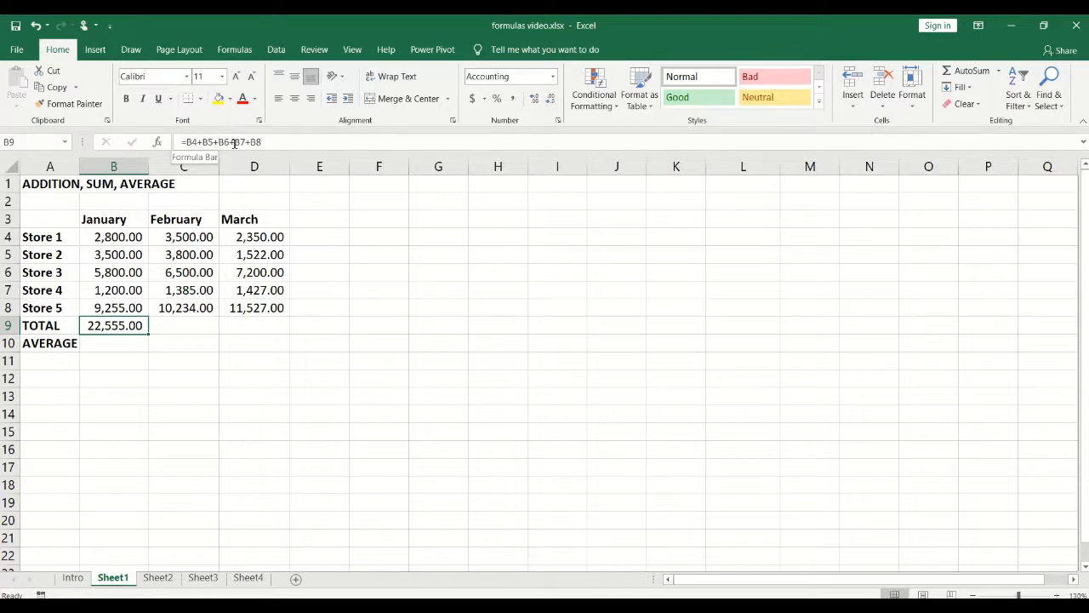
pyautogui.click(170, 327)
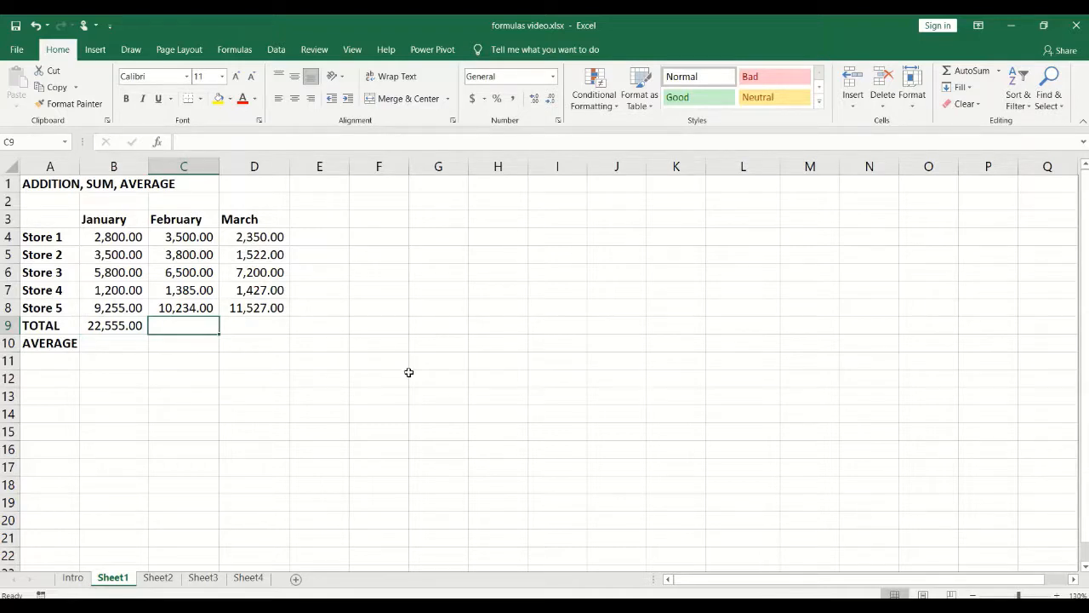
pyautogui.write('=')
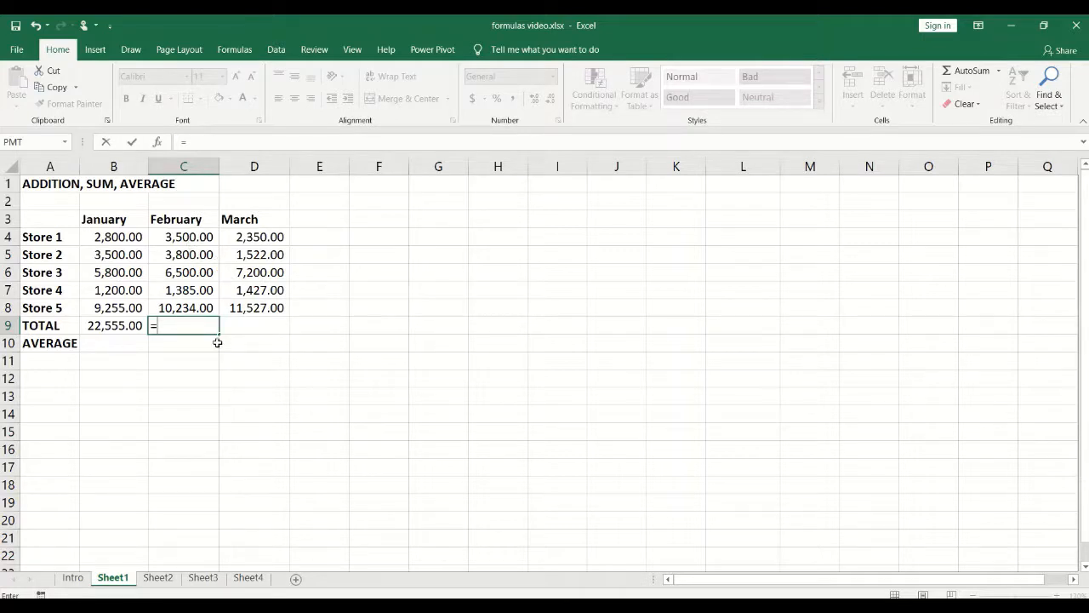
pyautogui.click(182, 238)
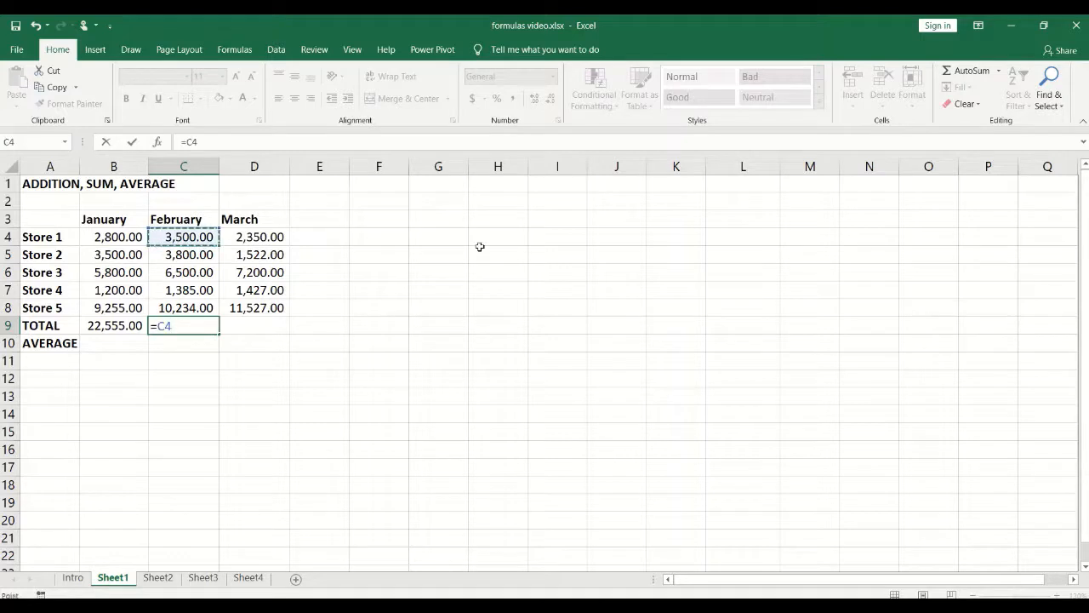
pyautogui.write('+')
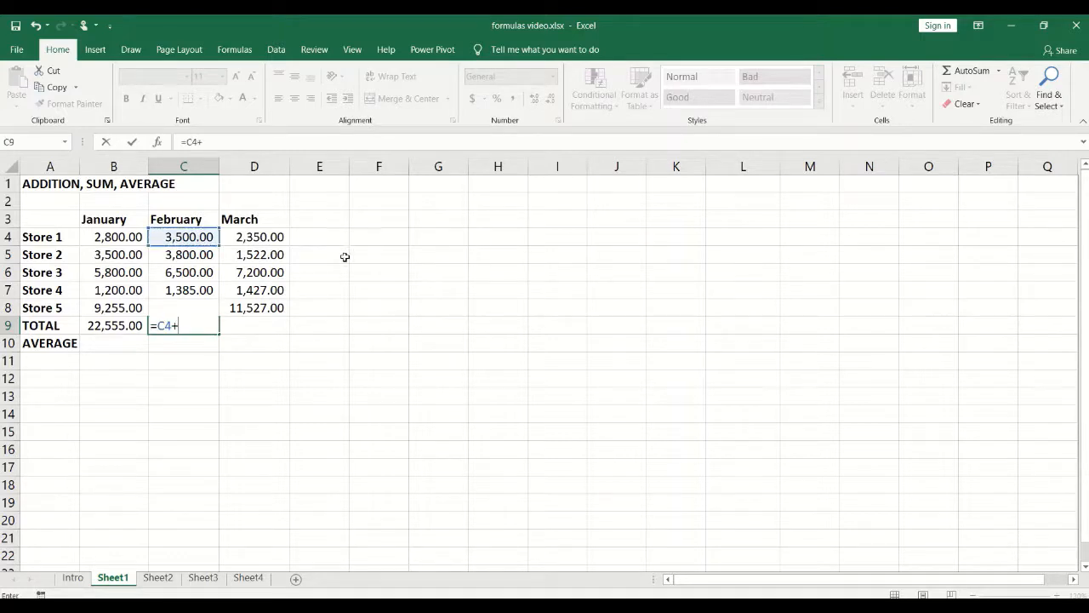
pyautogui.click(179, 254)
pyautogui.write('+')
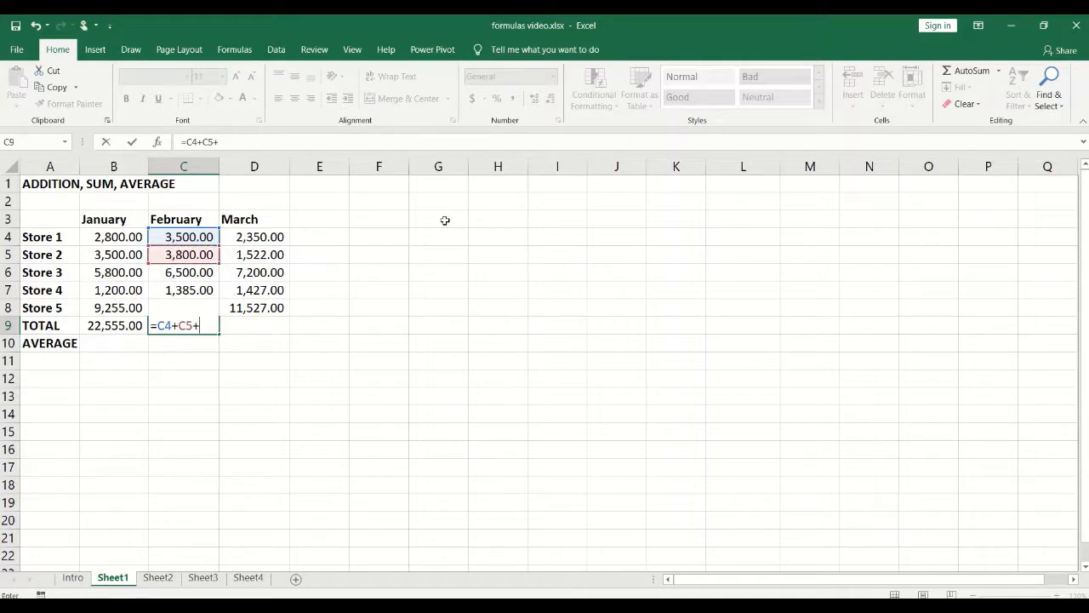
# Step: Complete =C4+C5+C6+C7+C8 in C9 so February totals 25,419.00, then check it
pyautogui.click(196, 274)
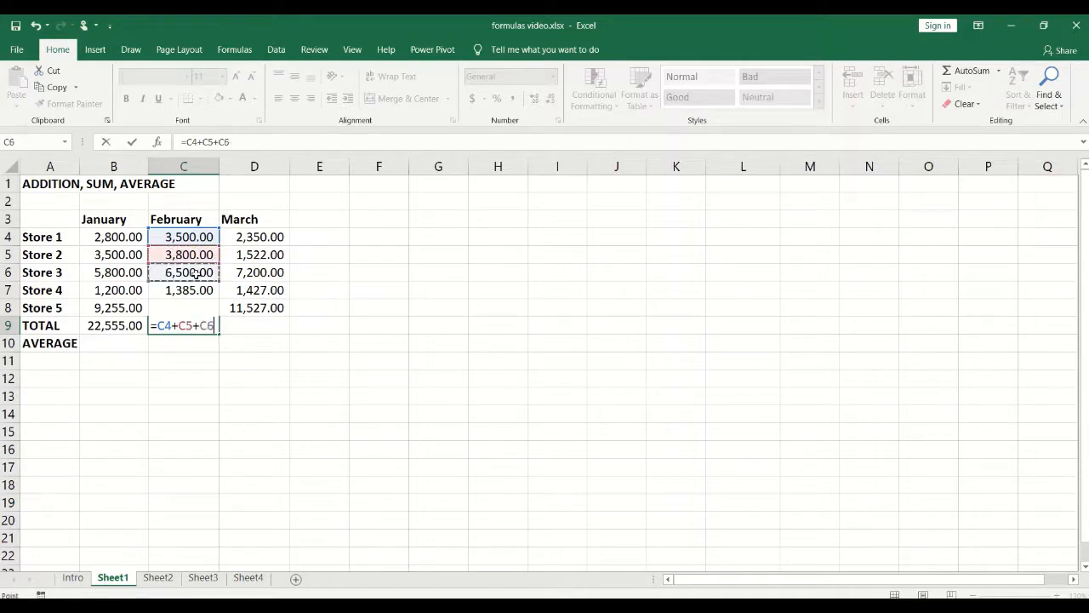
pyautogui.write('+')
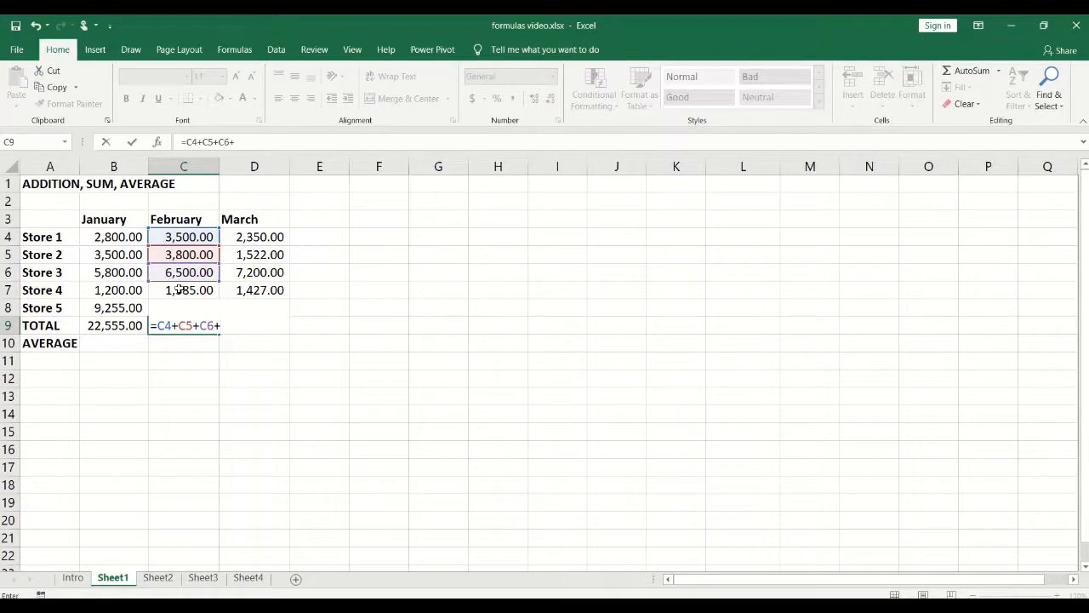
pyautogui.click(181, 289)
pyautogui.write('+')
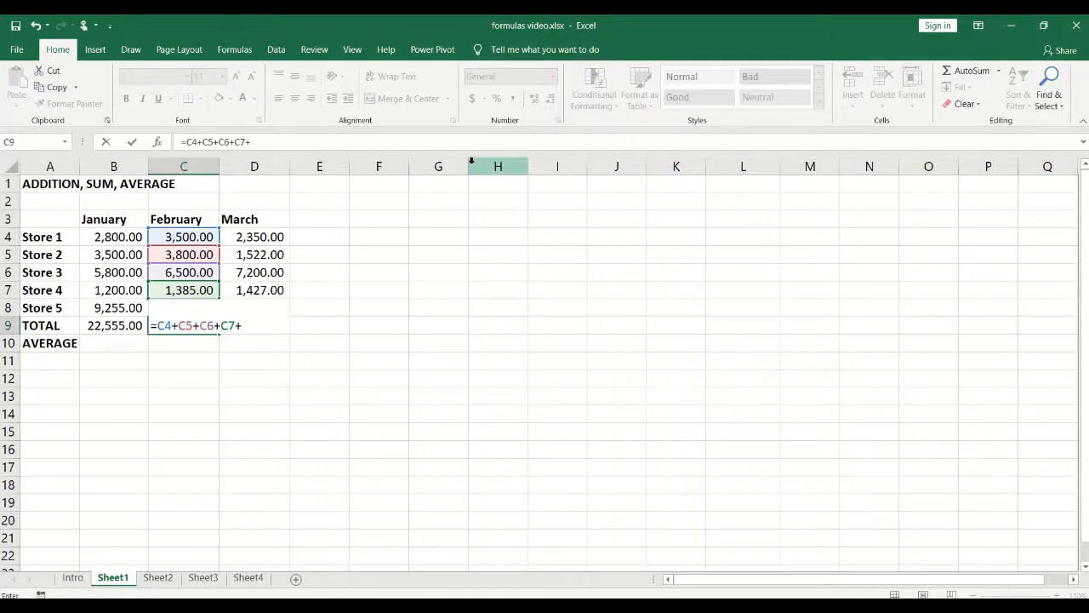
pyautogui.write('C8')
pyautogui.press('Return')
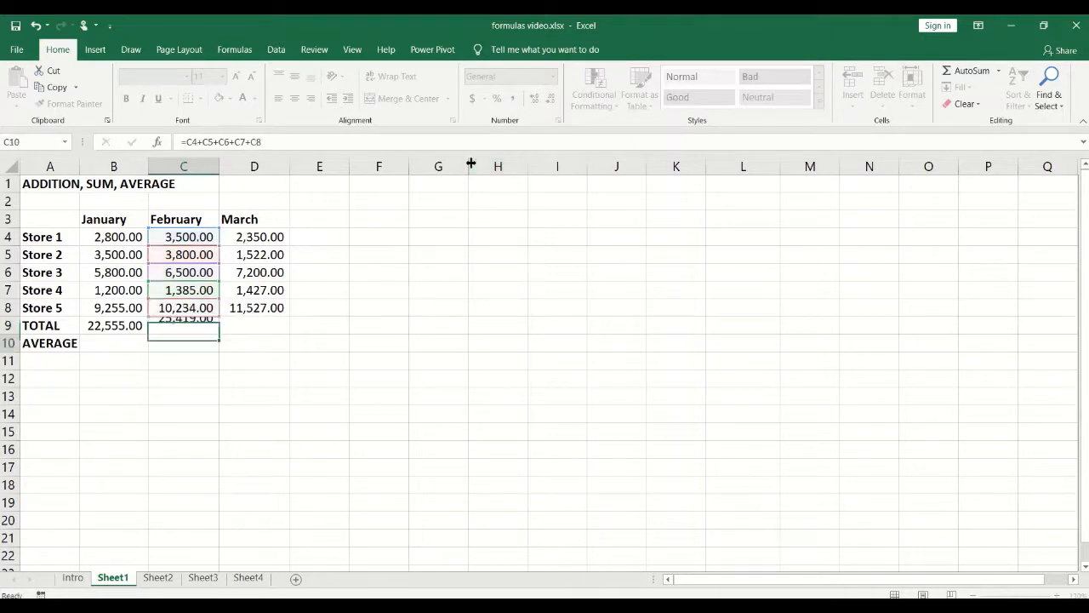
pyautogui.click(185, 325)
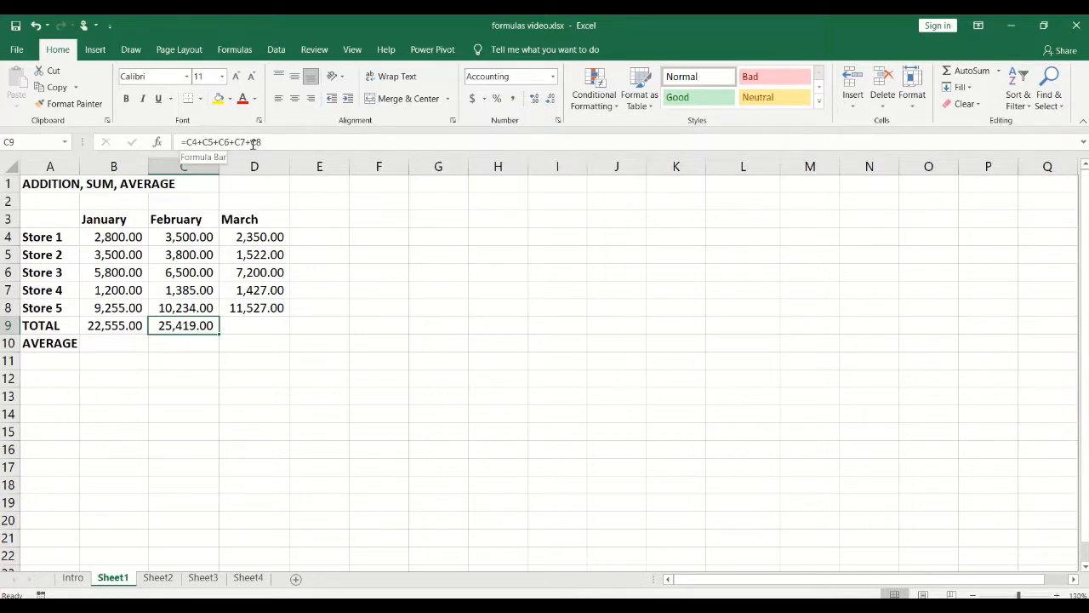
pyautogui.click(247, 326)
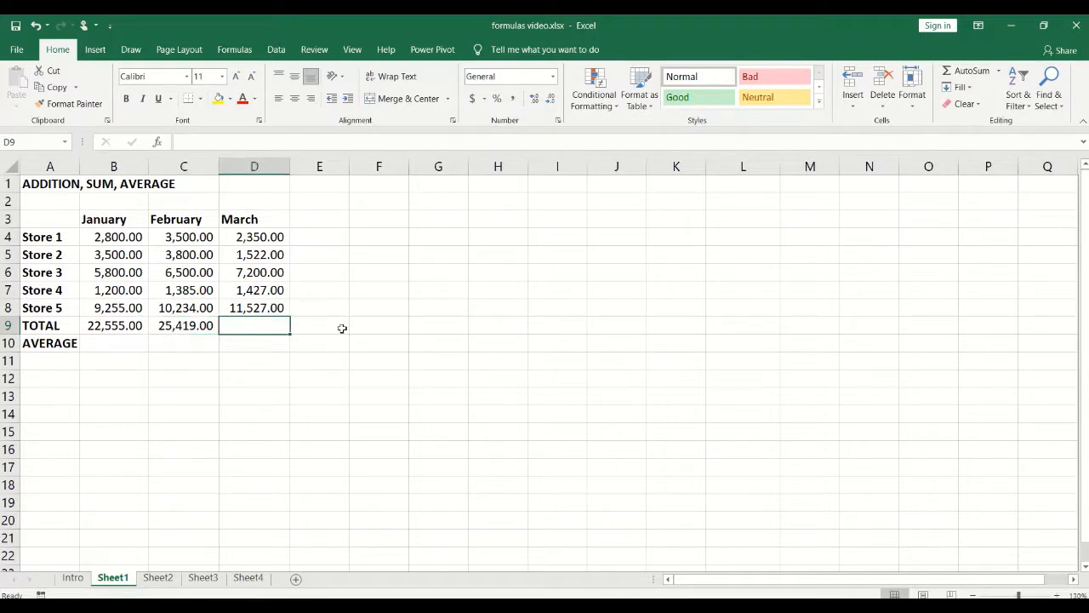
# Step: Enter =D4+D5+D6+D7+D8 in D9 so the March total shows 24,026.00
pyautogui.write('=')
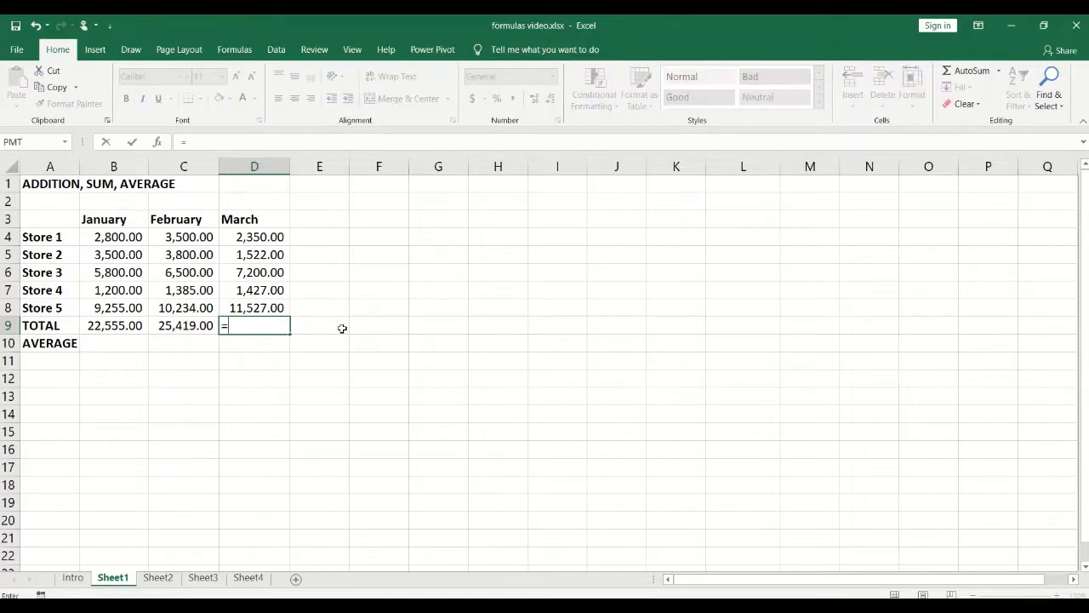
pyautogui.write('D4')
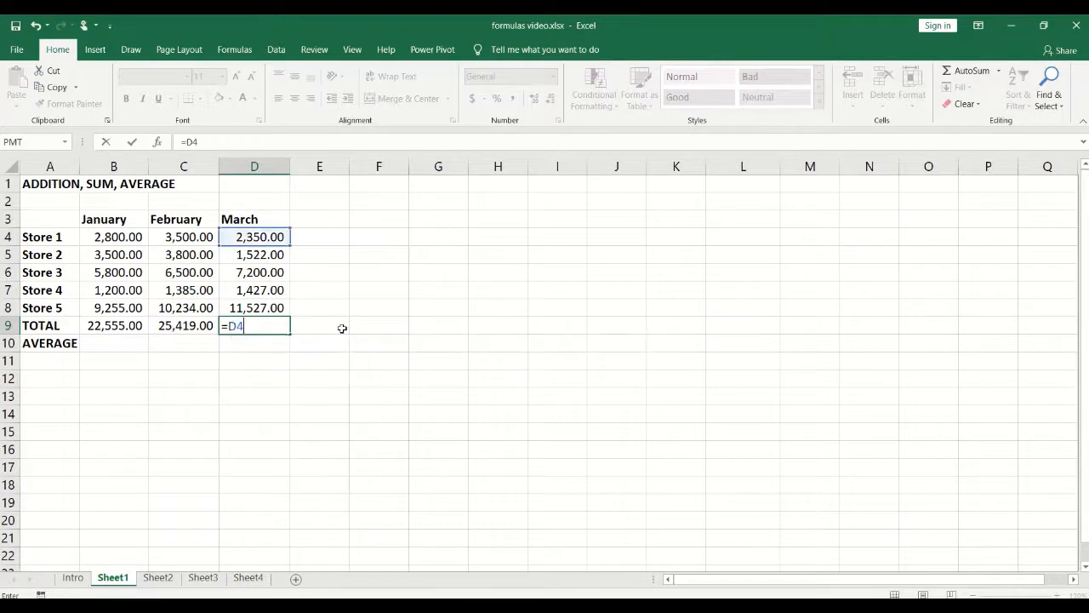
pyautogui.write('+D5')
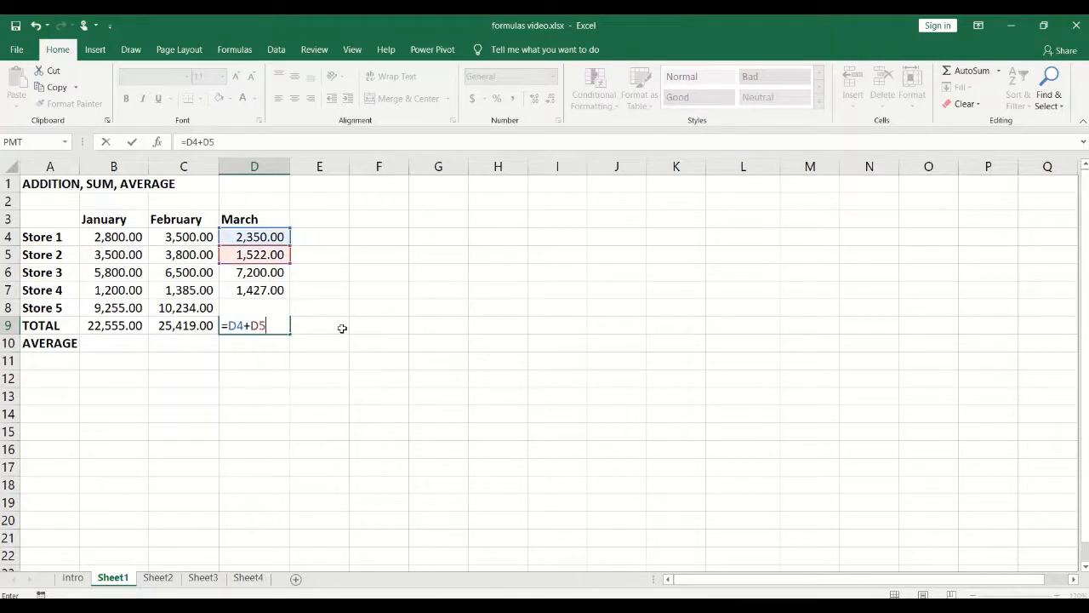
pyautogui.write('+D6+')
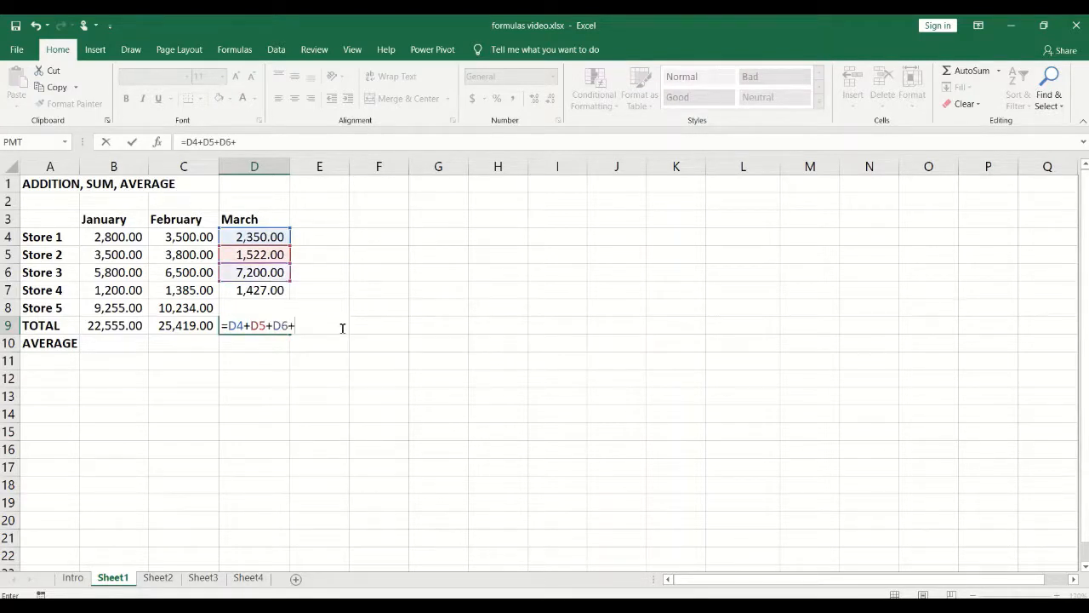
pyautogui.write('D7+D8')
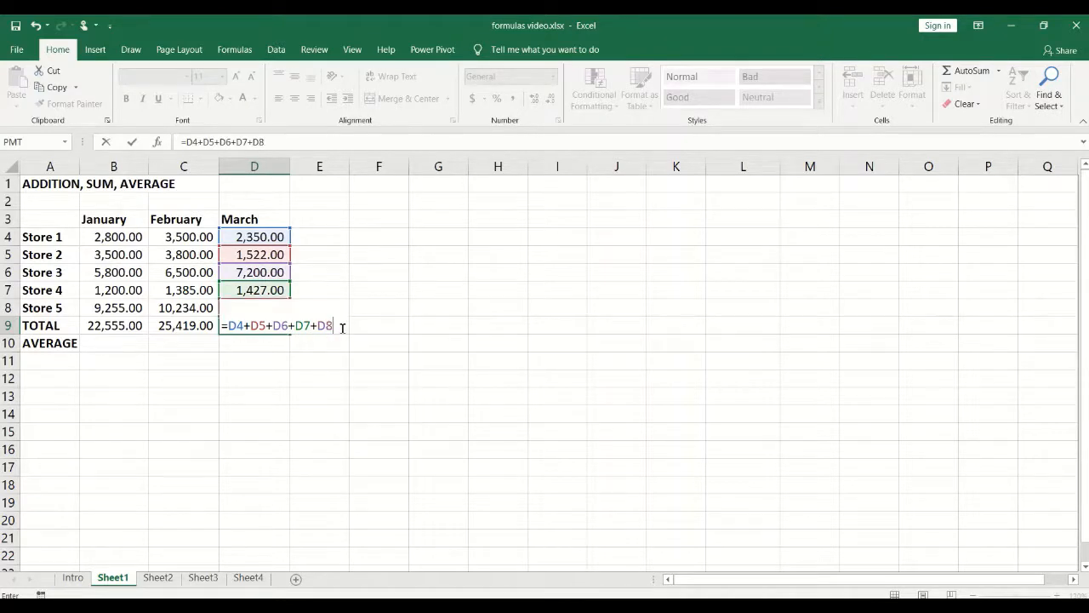
pyautogui.press('Return')
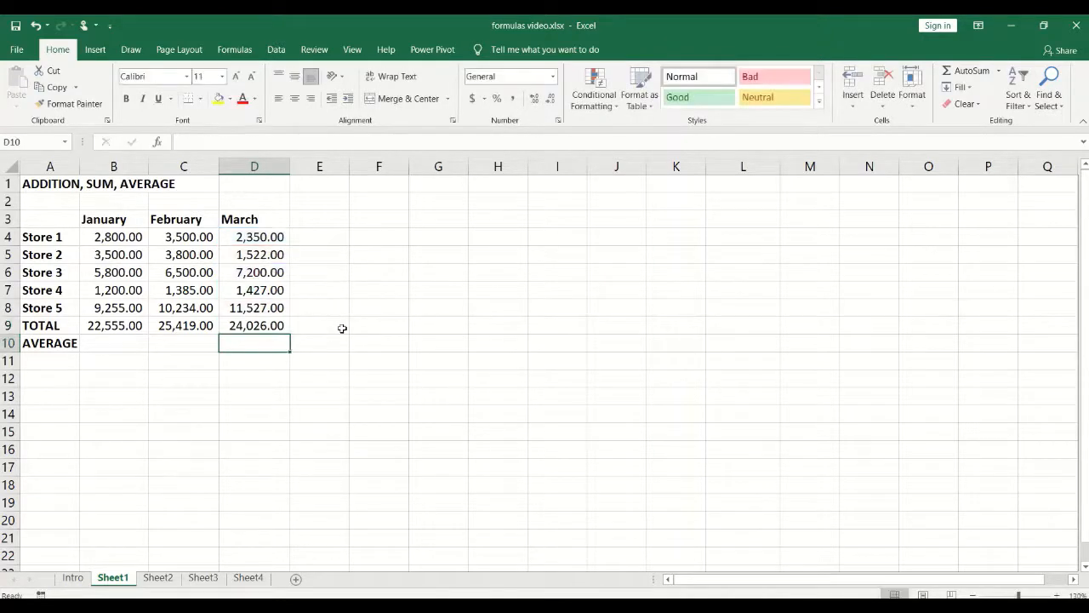
pyautogui.click(265, 323)
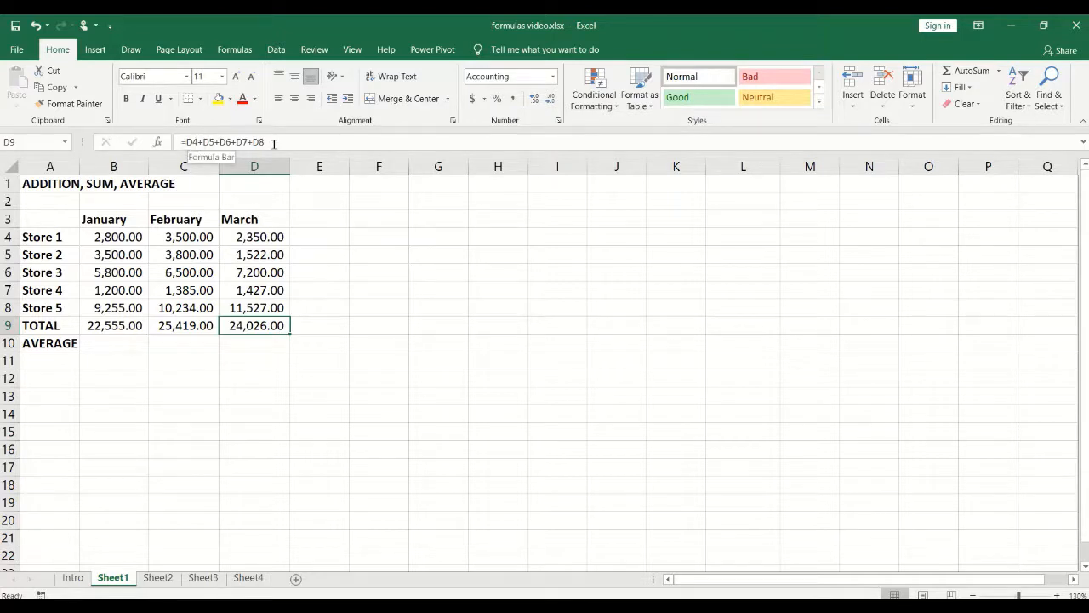
# Step: Delete the three totals in B9:D9, then review the January figures in B4:B8
pyautogui.click(165, 357)
pyautogui.moveTo(136, 328); pyautogui.dragTo(262, 325)
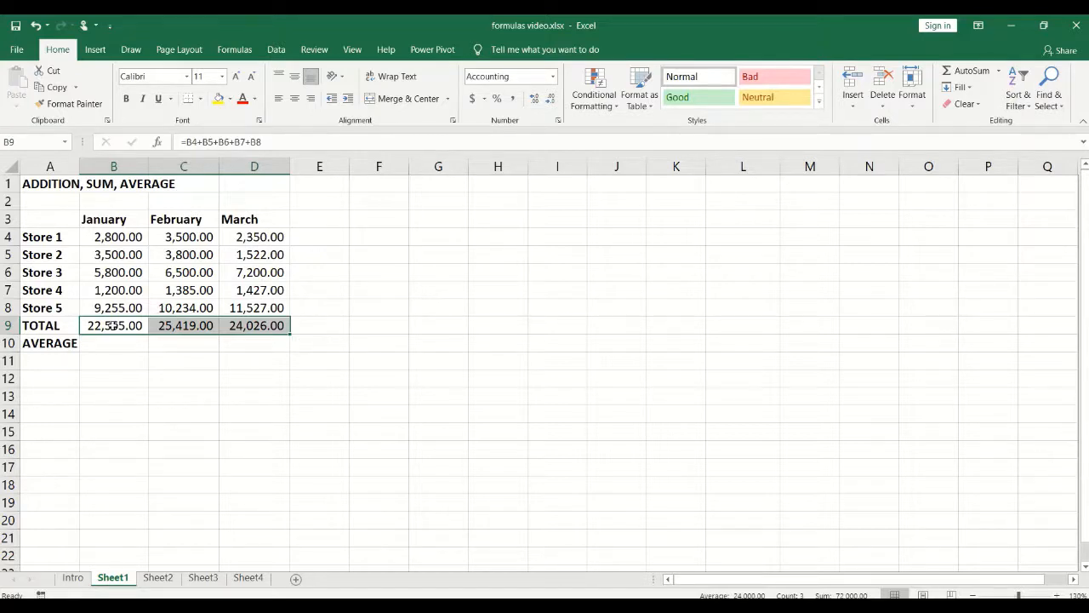
pyautogui.press('Delete')
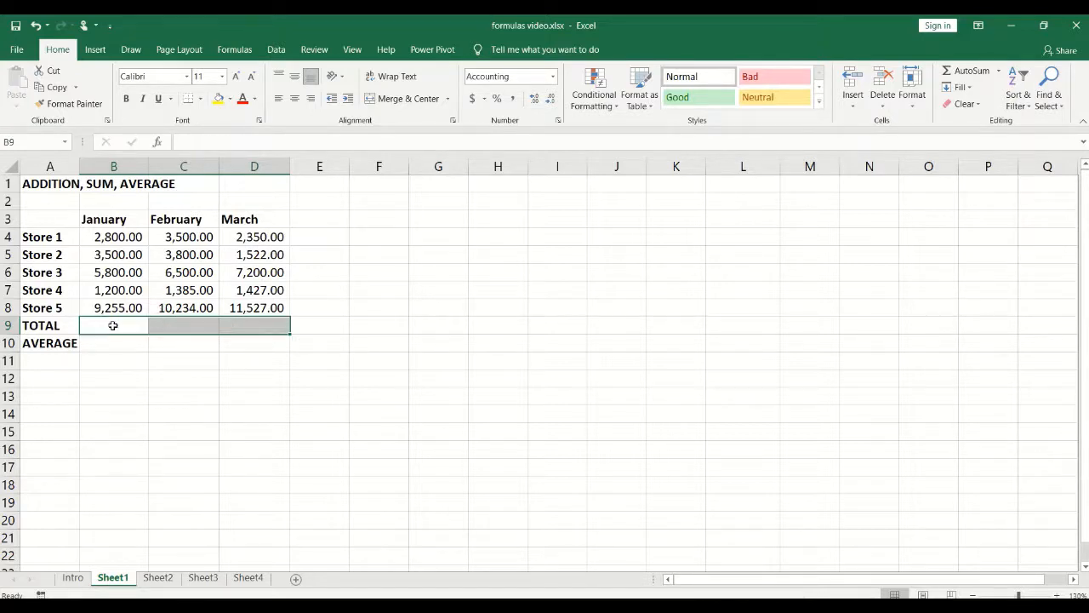
pyautogui.click(117, 241)
pyautogui.moveTo(116, 262); pyautogui.dragTo(117, 310)
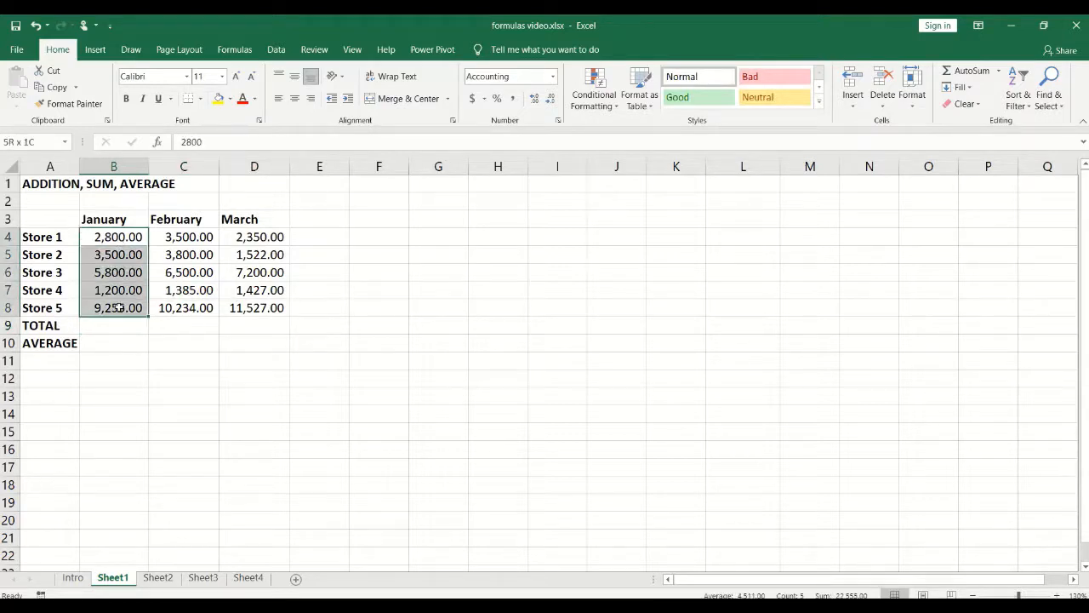
pyautogui.click(116, 328)
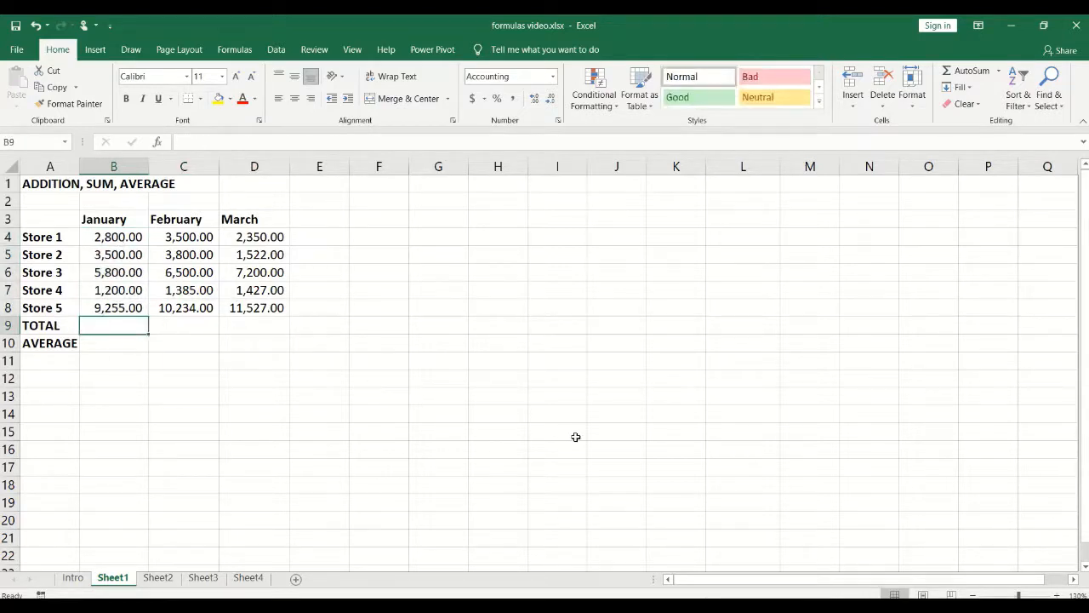
# Step: Enter =SUM(B4:B8) in B9 so the January total shows 22,555.00
pyautogui.write('=')
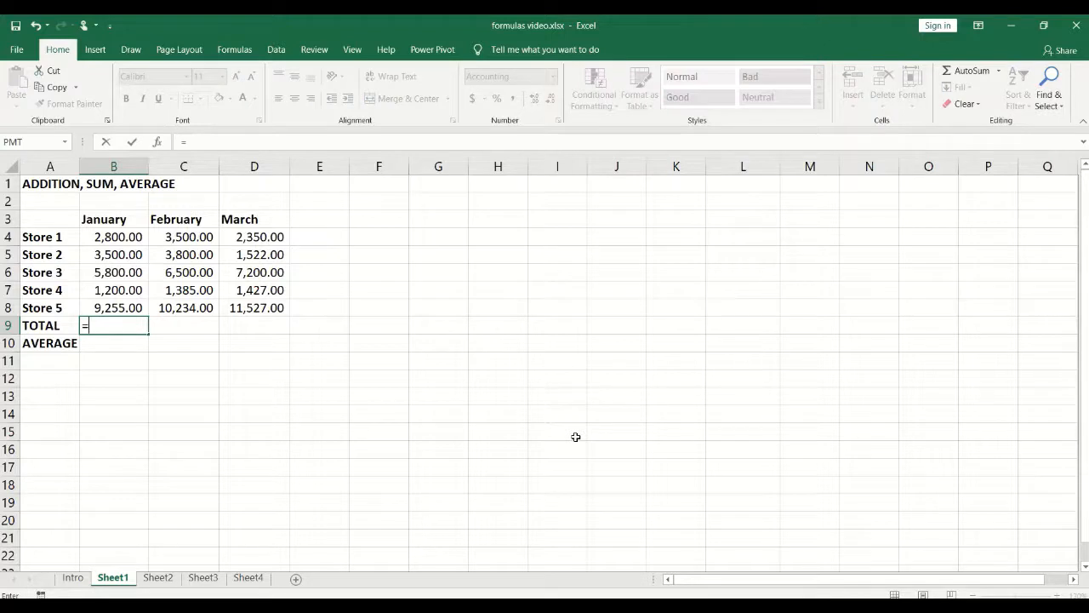
pyautogui.write('SUM(')
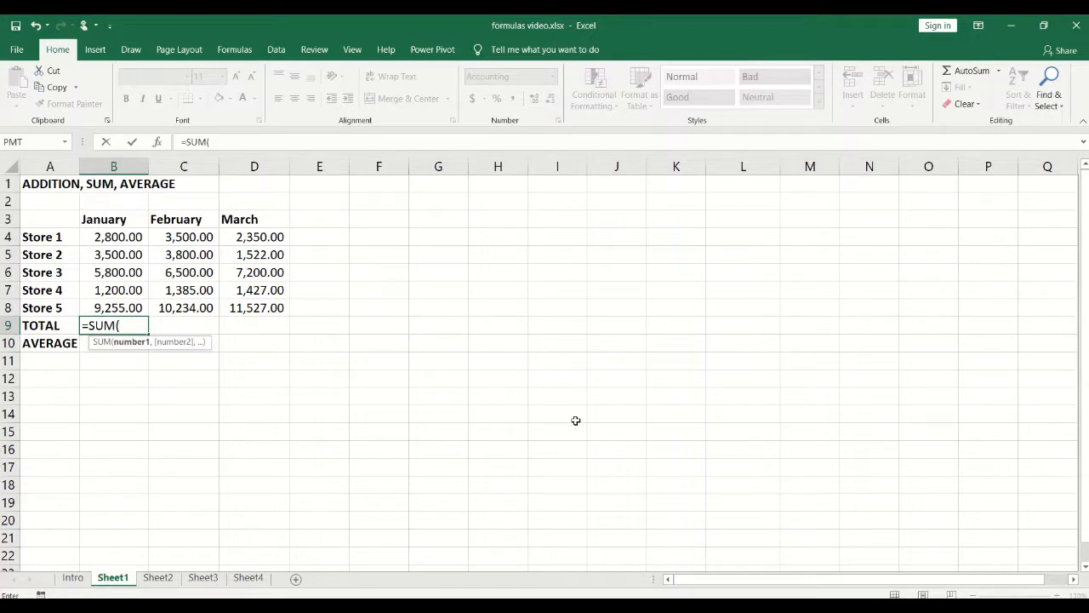
pyautogui.write('B4')
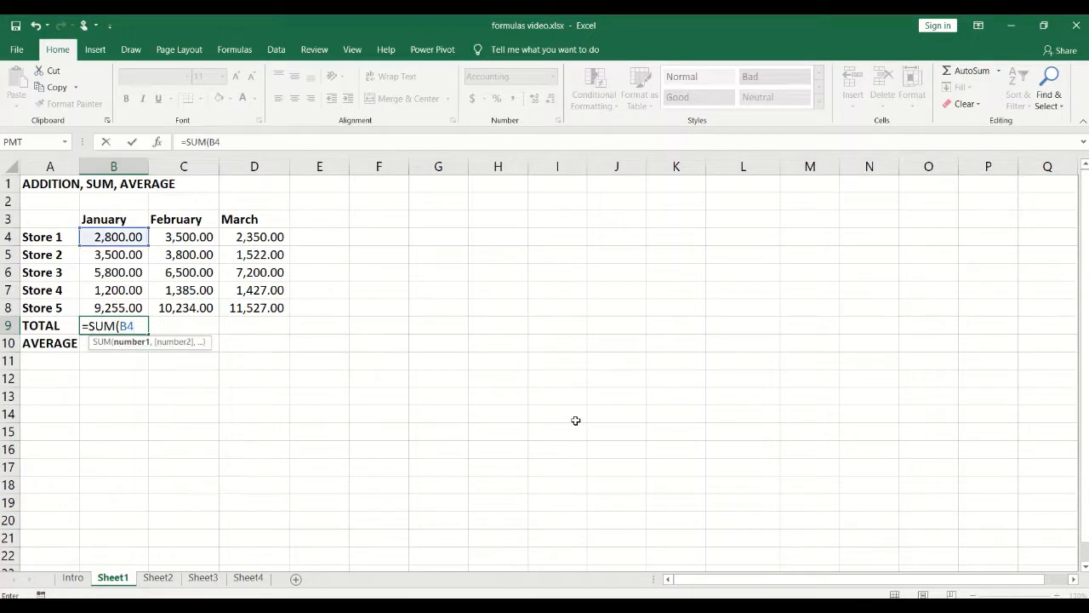
pyautogui.write(':B8')
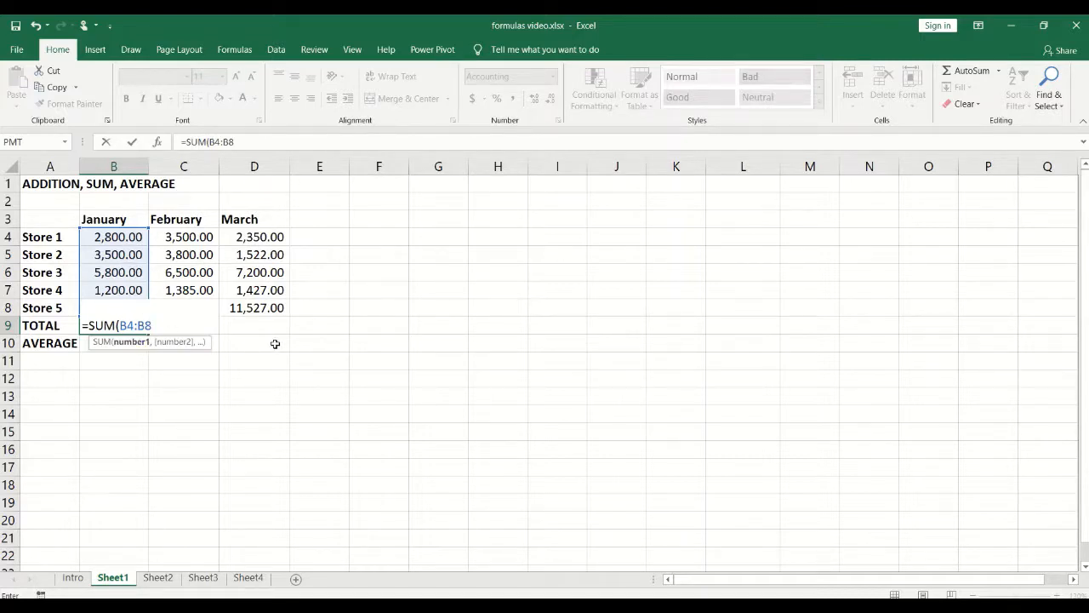
pyautogui.write(')')
pyautogui.press('Return')
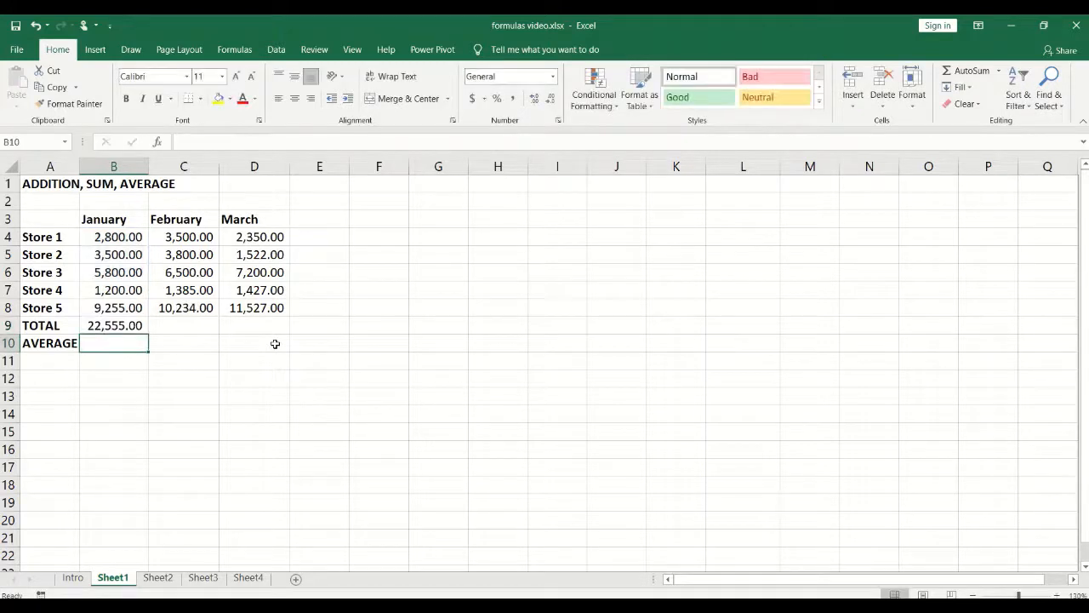
pyautogui.click(121, 326)
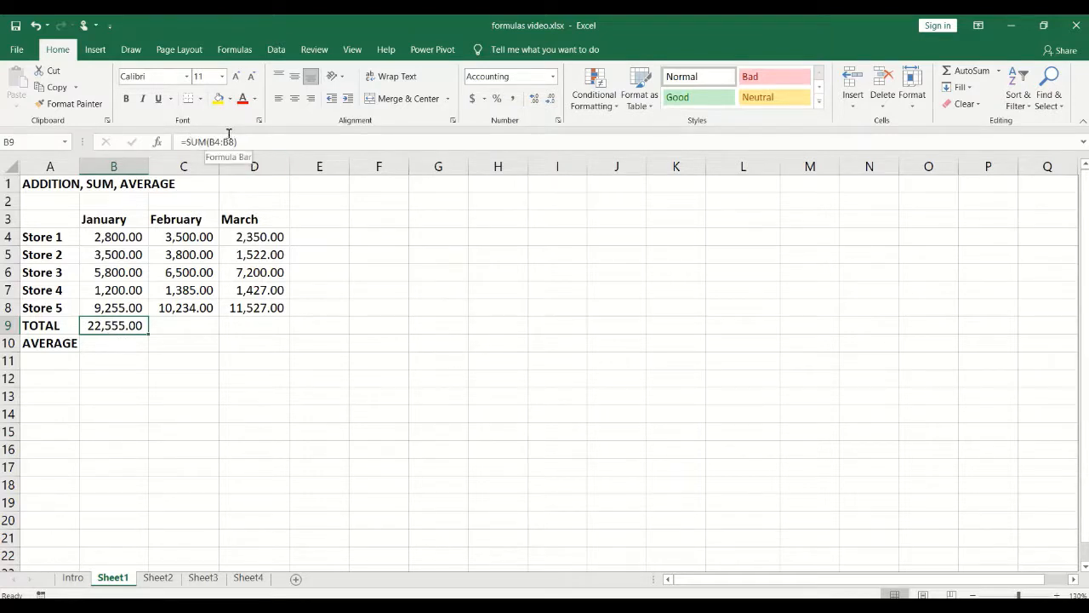
# Step: Build =SUM(C4:C8) in C9 from the February sales so it shows 25,419.00
pyautogui.click(182, 325)
pyautogui.write('=')
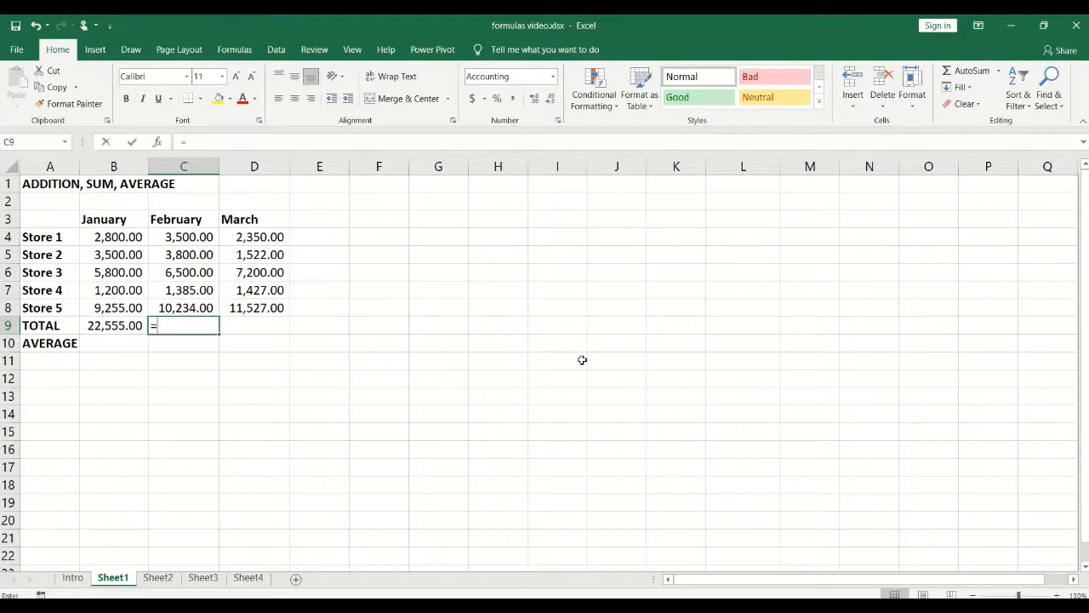
pyautogui.write('SUM')
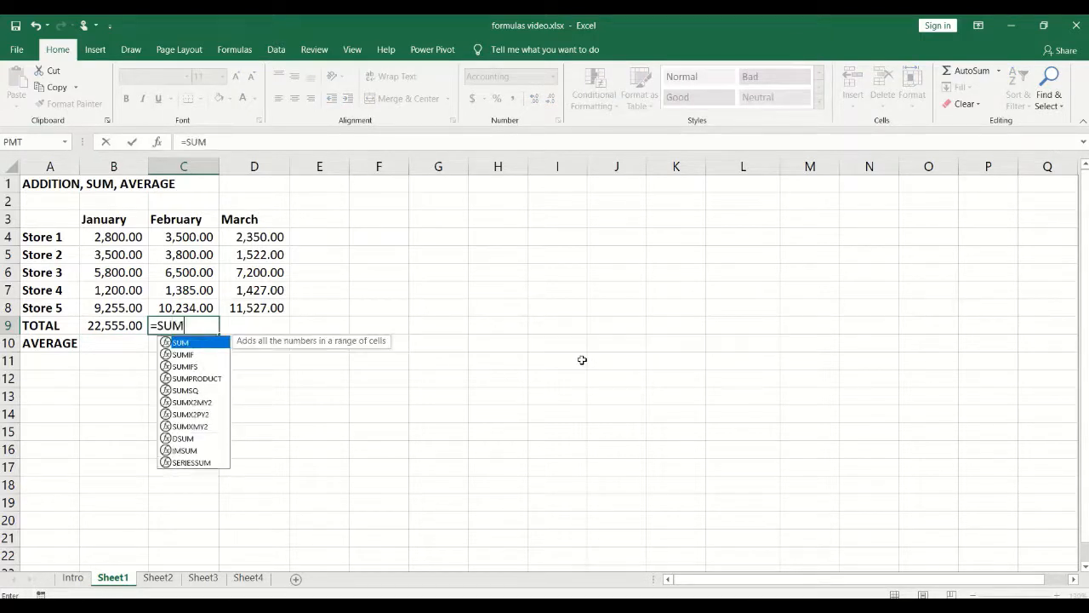
pyautogui.write('(')
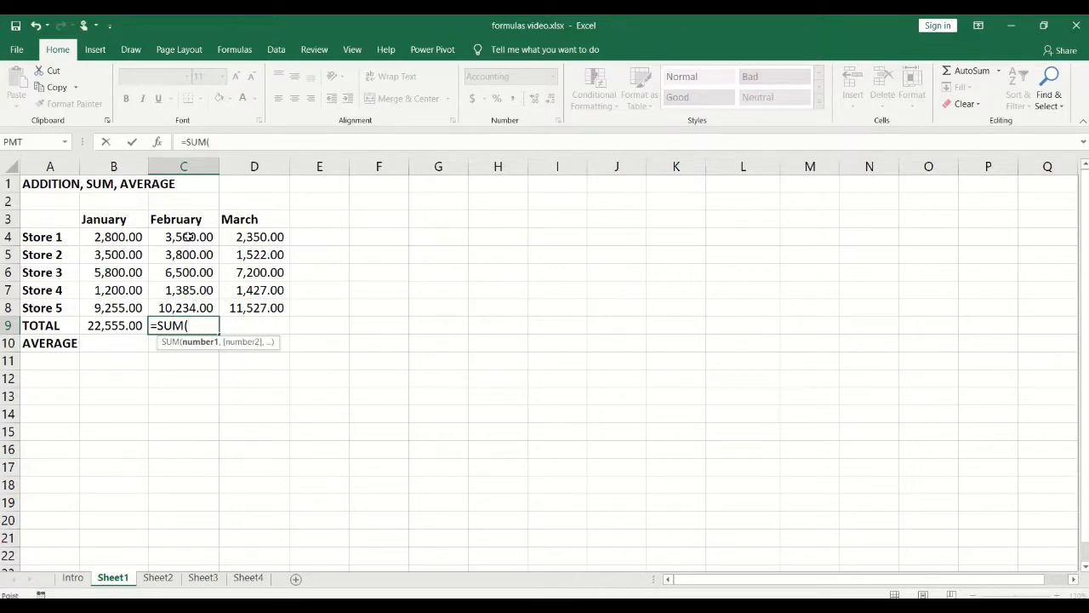
pyautogui.moveTo(188, 237); pyautogui.dragTo(191, 304)
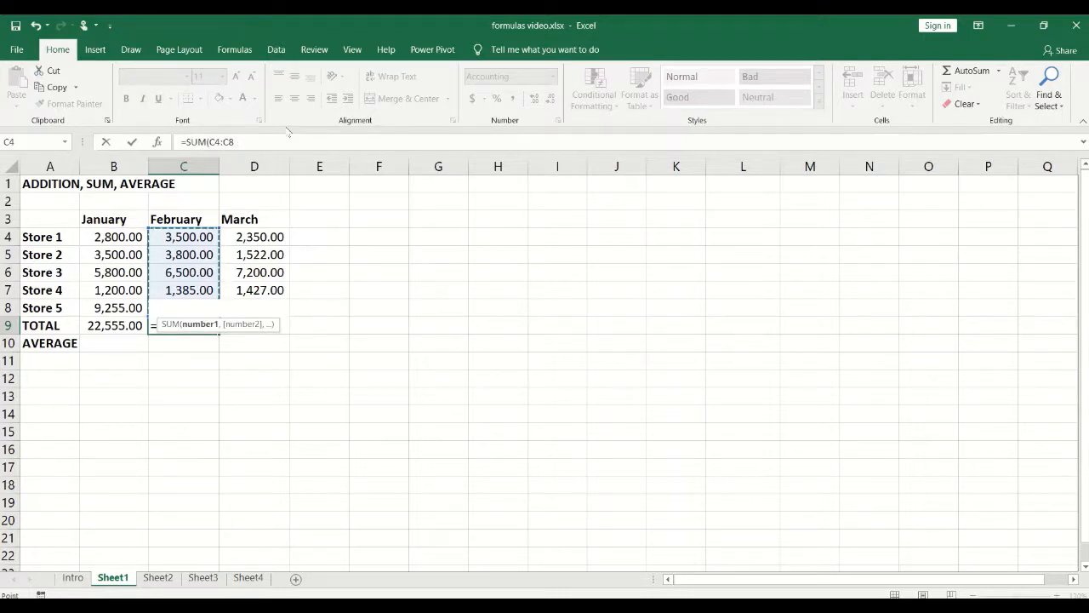
pyautogui.write(')')
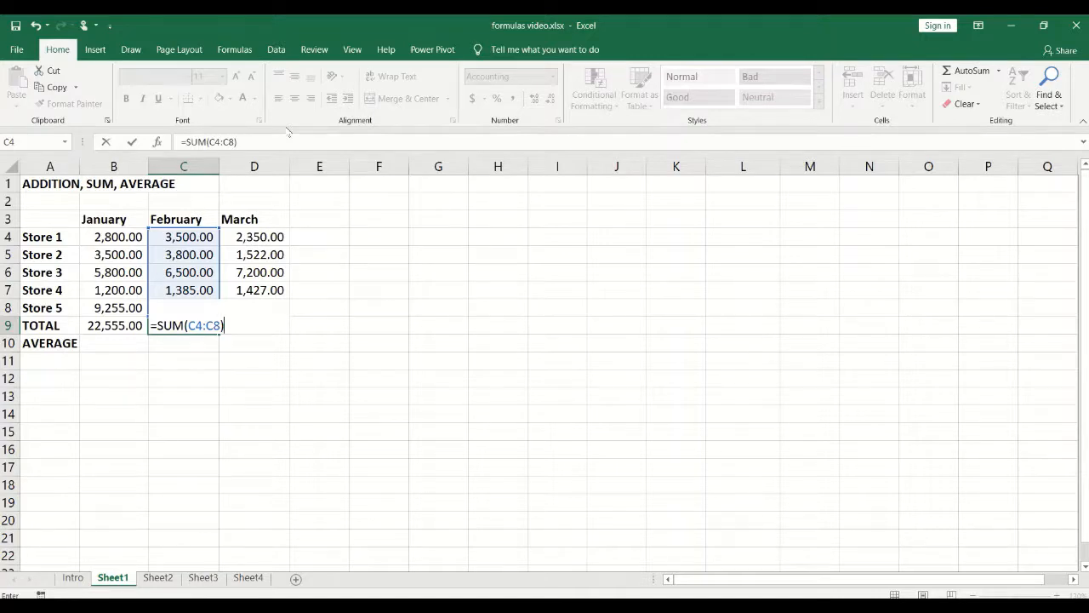
pyautogui.press('Return')
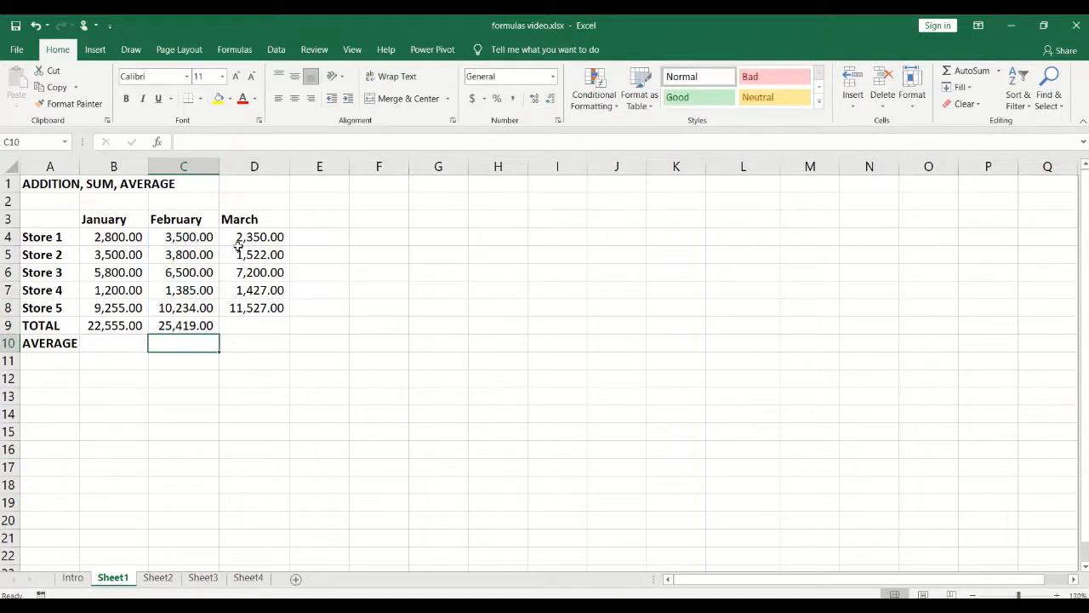
pyautogui.click(200, 326)
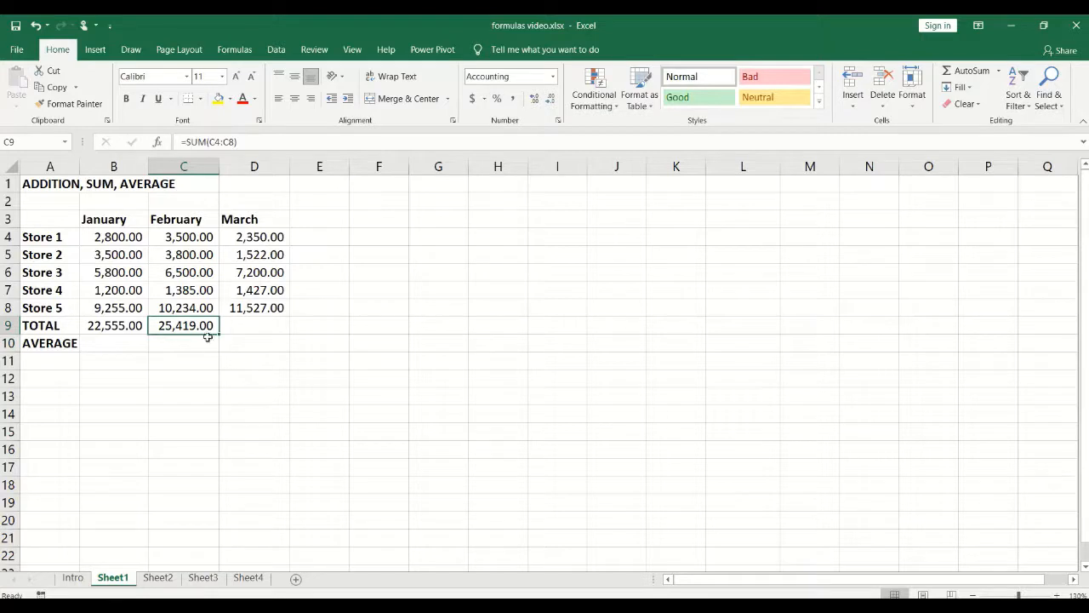
pyautogui.click(251, 325)
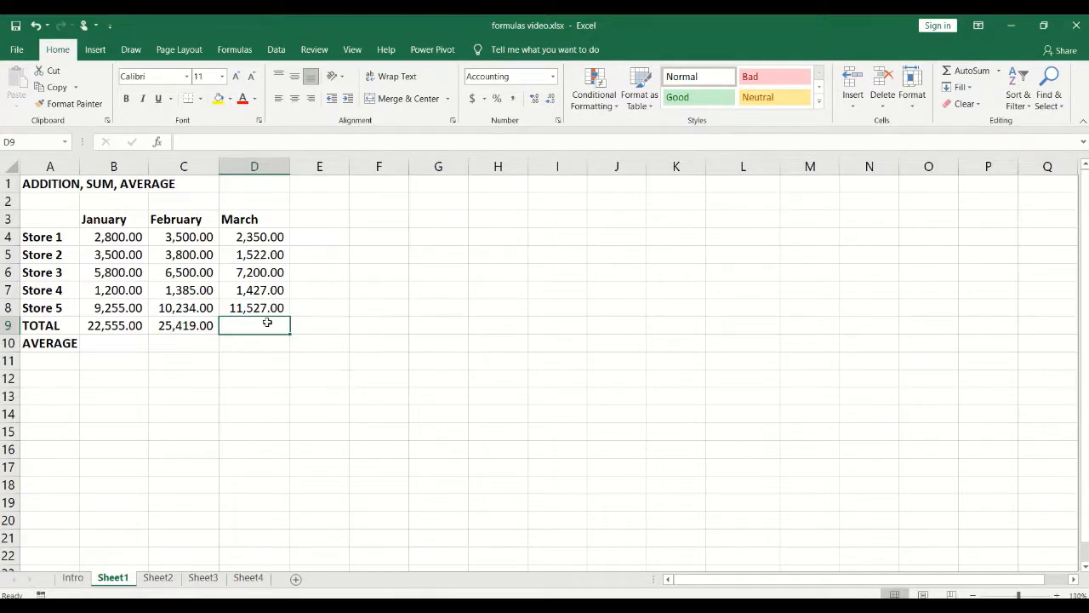
# Step: Use AutoSum in D9 to insert =SUM(D4:D8), totalling March at 24,026.00
pyautogui.click(970, 71)
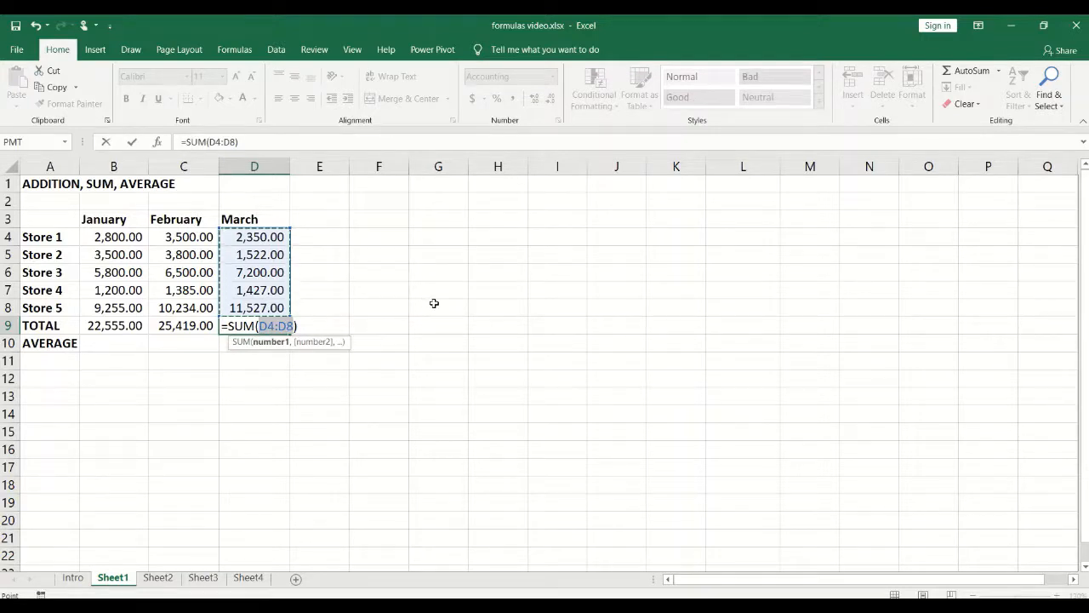
pyautogui.press('Return')
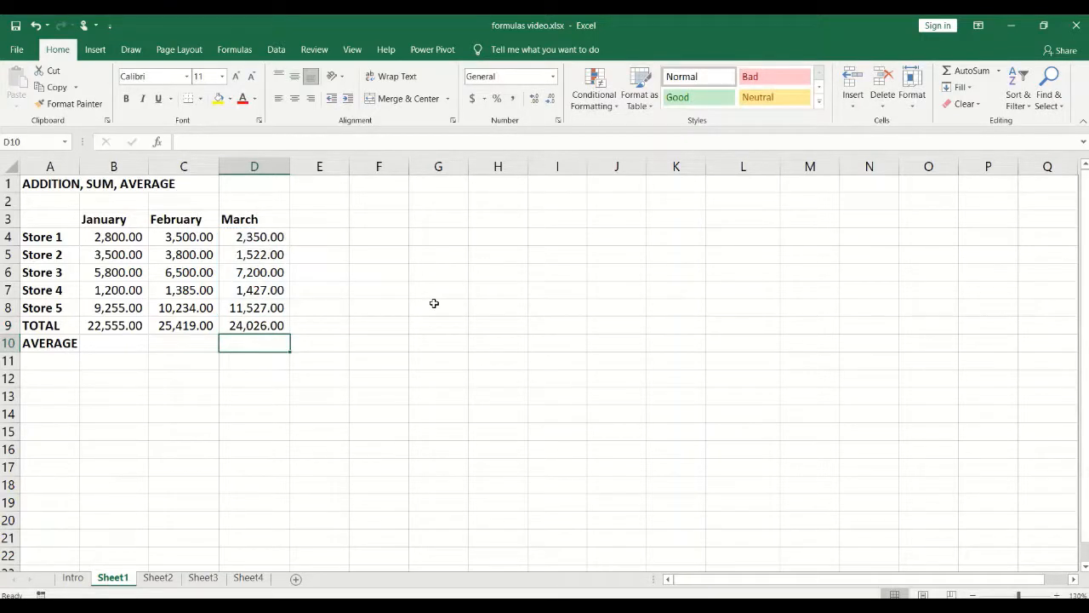
pyautogui.click(245, 326)
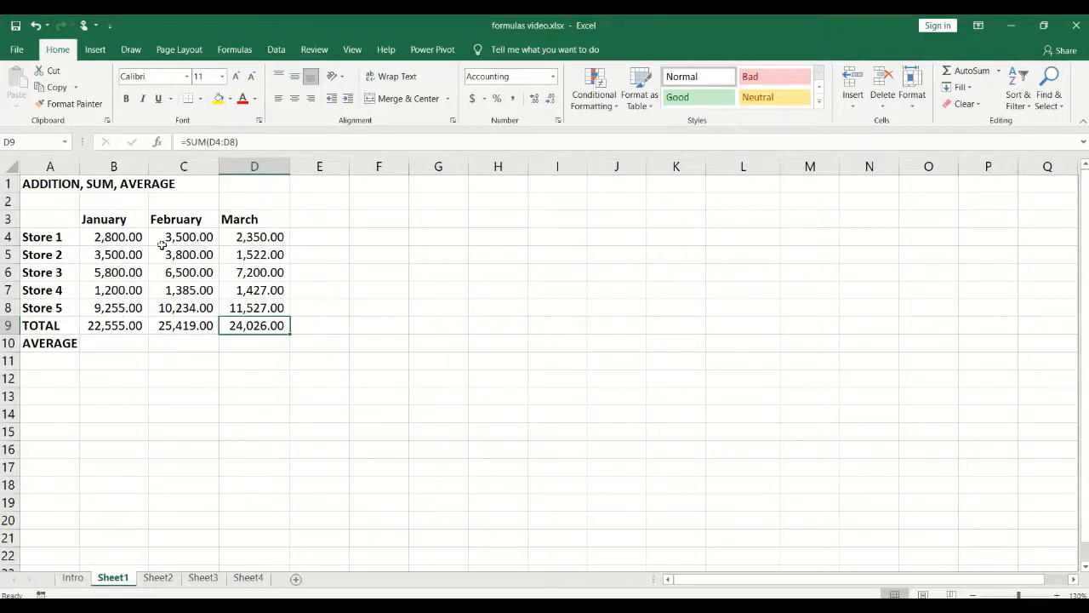
# Step: Enter =AVERAGE(B4:B8) in B10 so the January average shows 4,511.00
pyautogui.click(111, 344)
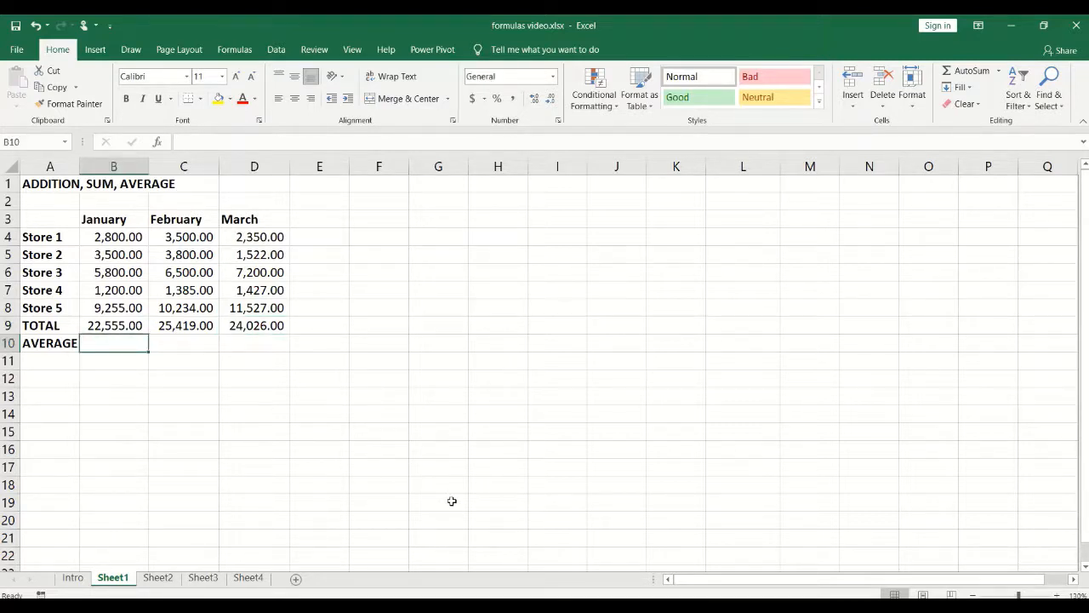
pyautogui.write('=AVE')
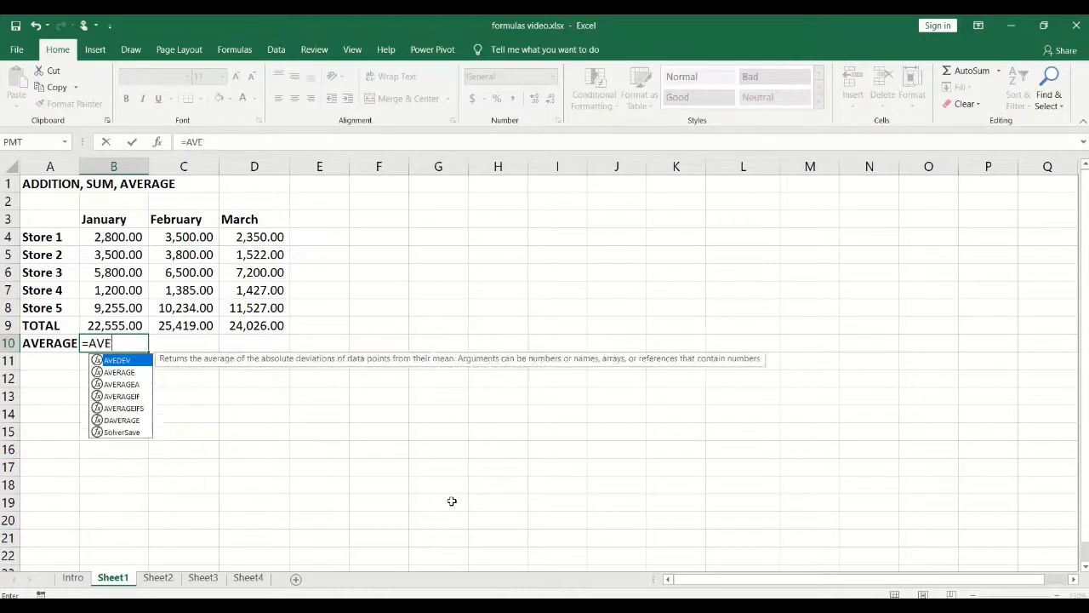
pyautogui.write('RAGE(')
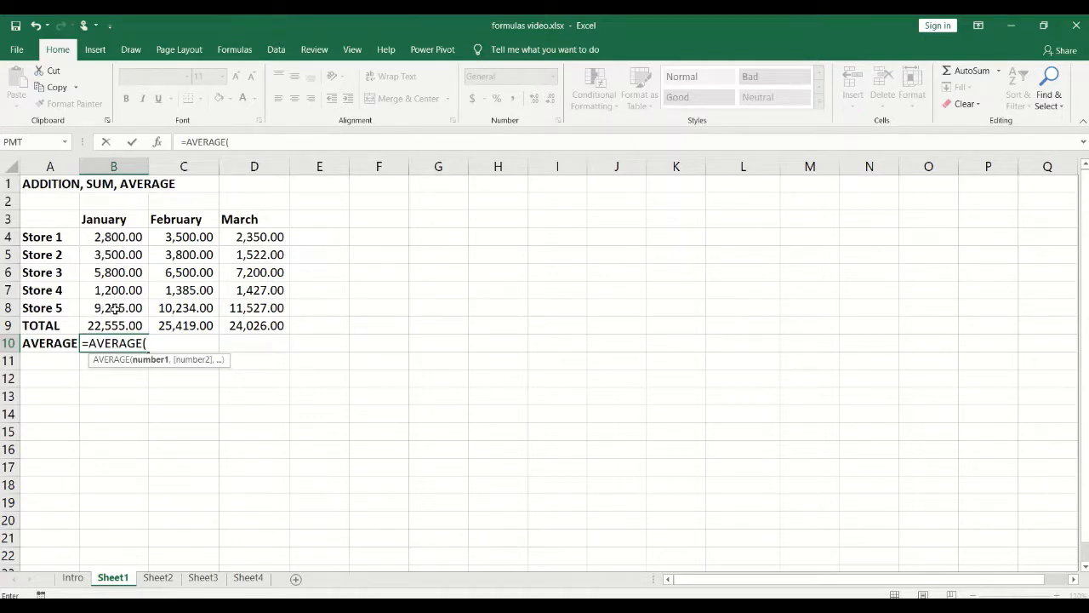
pyautogui.click(110, 237)
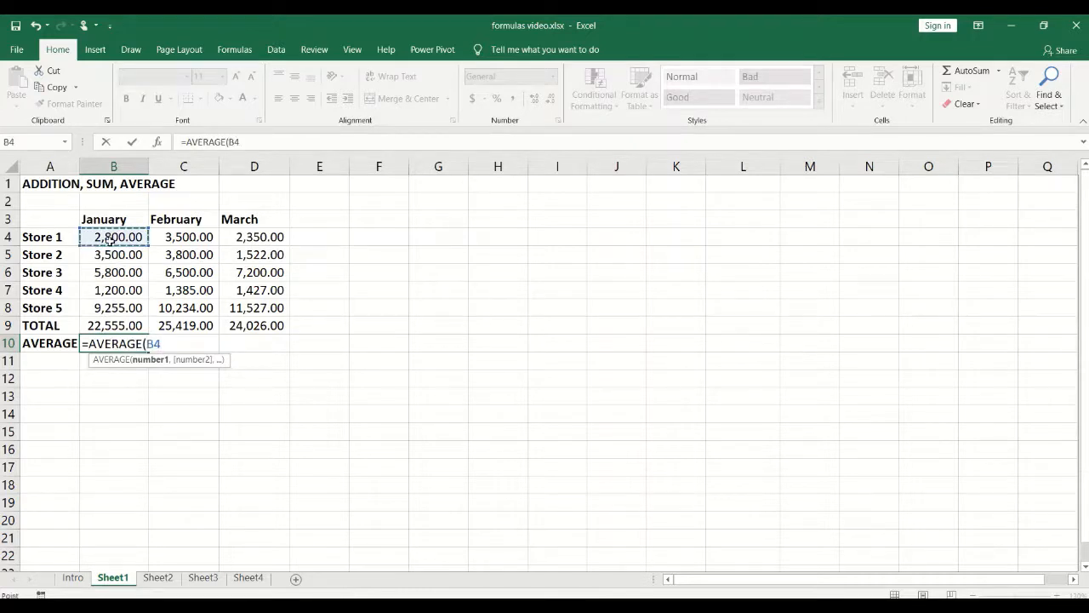
pyautogui.moveTo(111, 237); pyautogui.dragTo(109, 307)
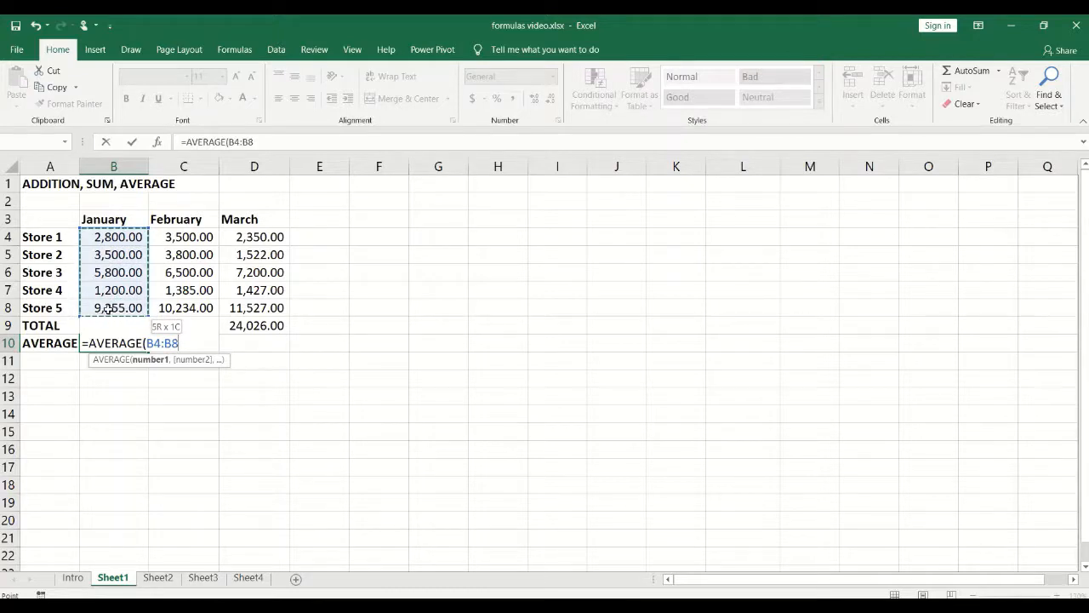
pyautogui.moveTo(108, 309)
pyautogui.mouseDown()
pyautogui.moveTo(108, 325)
pyautogui.moveTo(113, 311)
pyautogui.mouseUp()
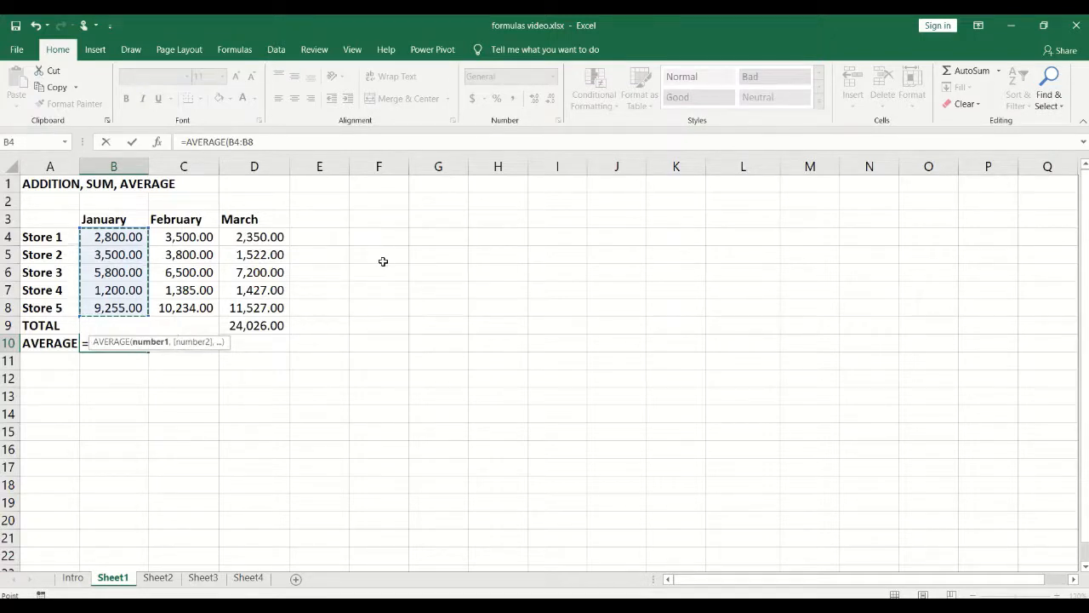
pyautogui.press('Return')
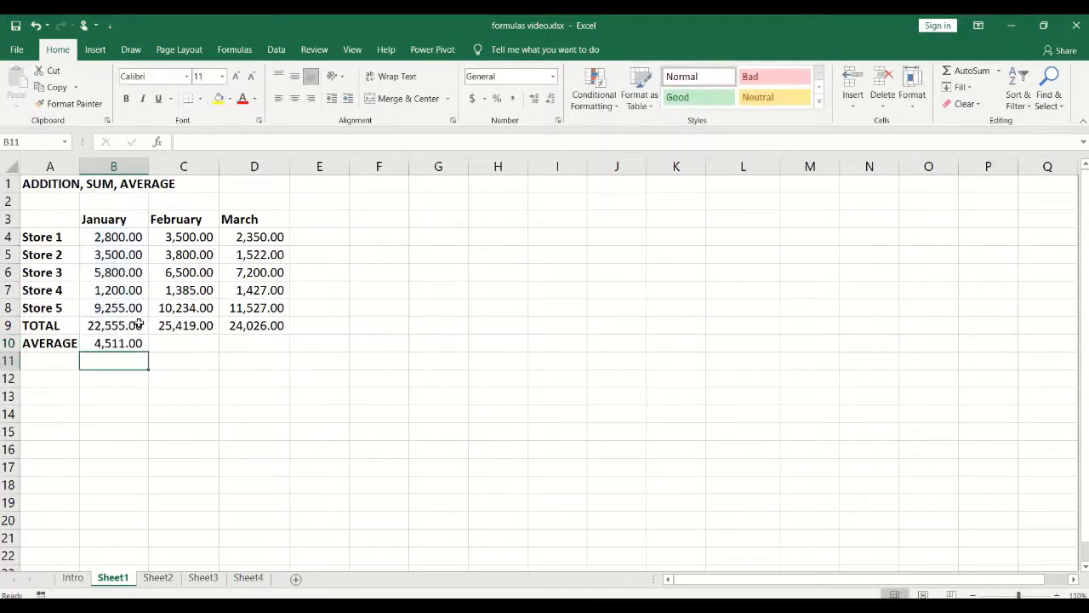
pyautogui.click(114, 342)
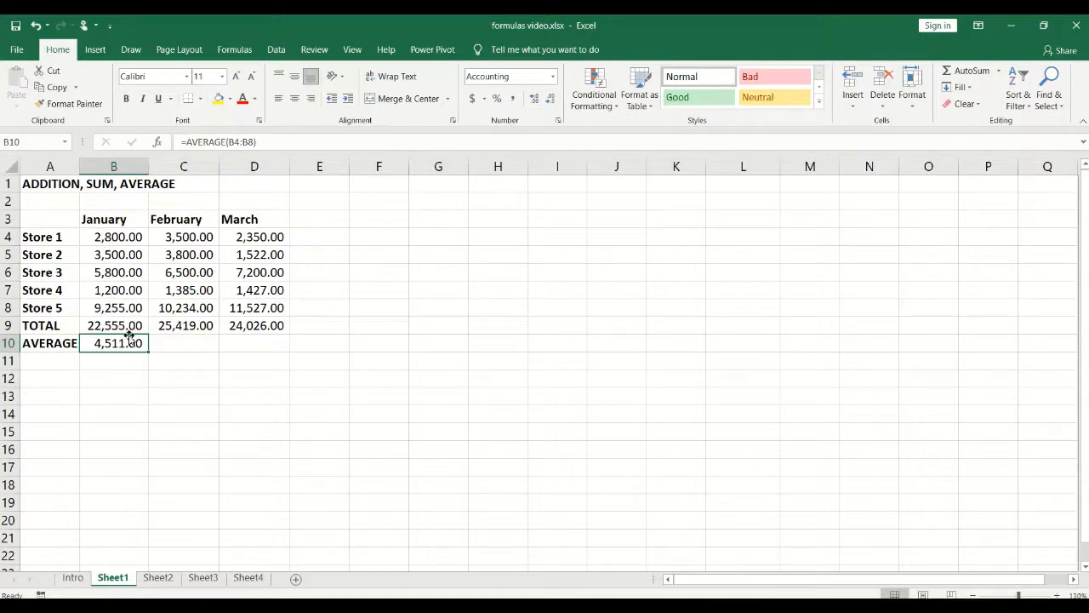
# Step: Enter =AVERAGE(C4:C8) in C10 so the February average shows 5,083.80
pyautogui.click(168, 345)
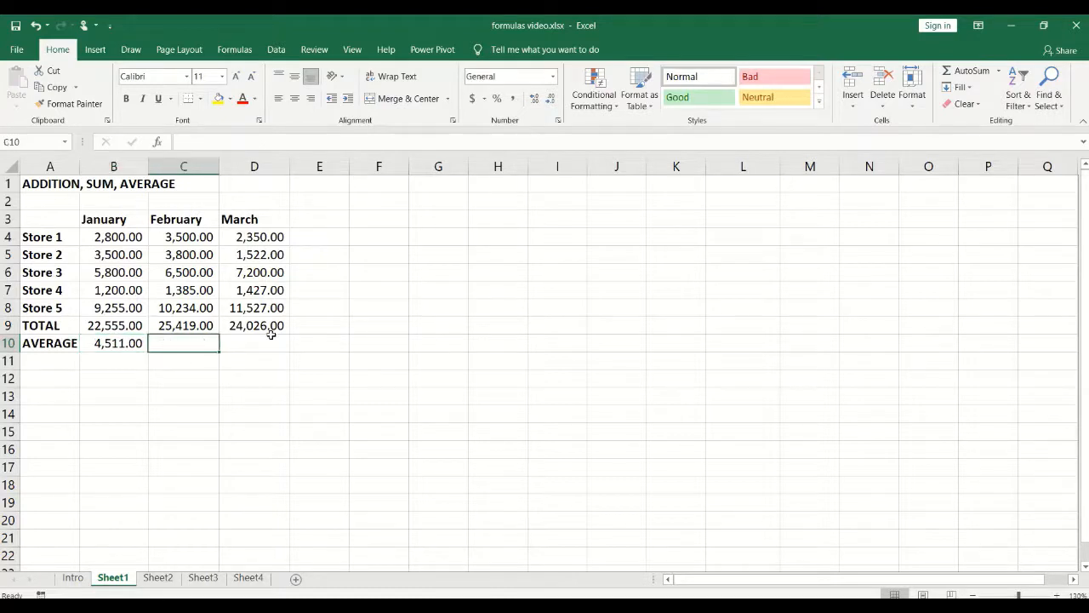
pyautogui.write('=AVER')
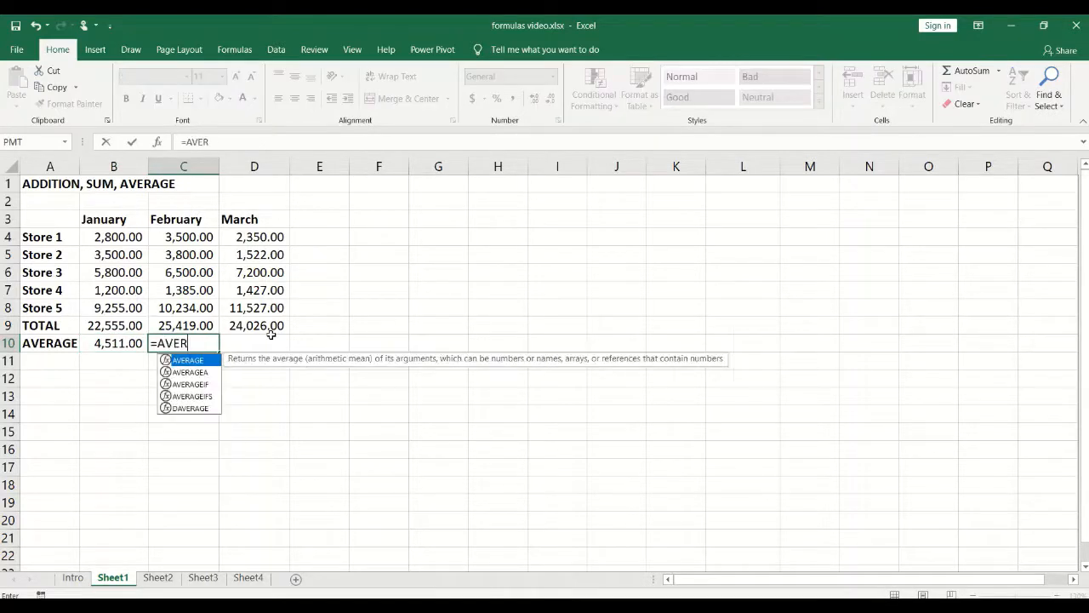
pyautogui.write('AGE(')
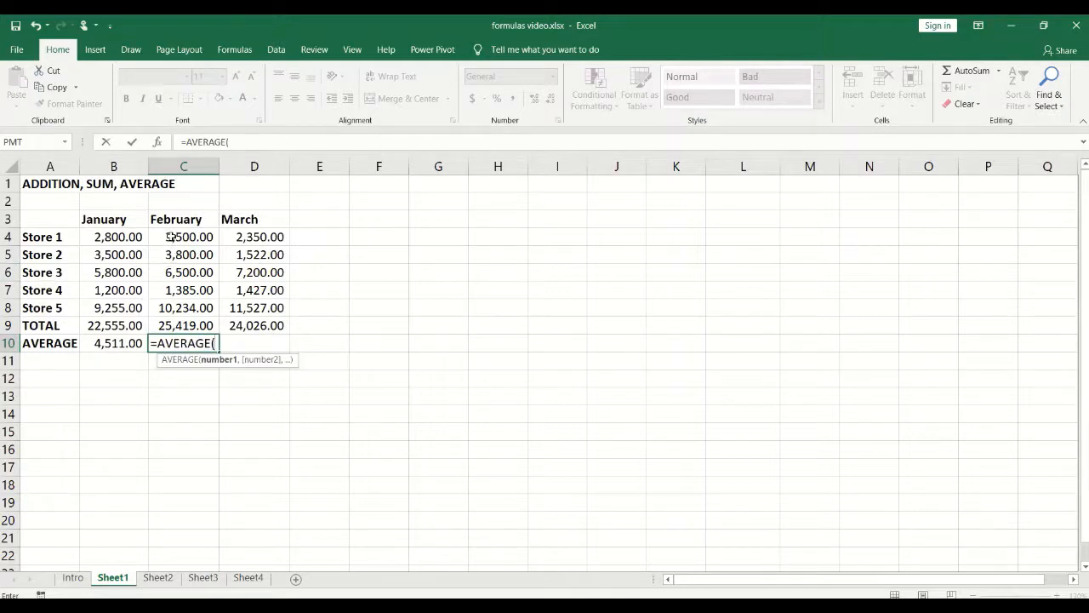
pyautogui.moveTo(170, 236); pyautogui.dragTo(178, 308)
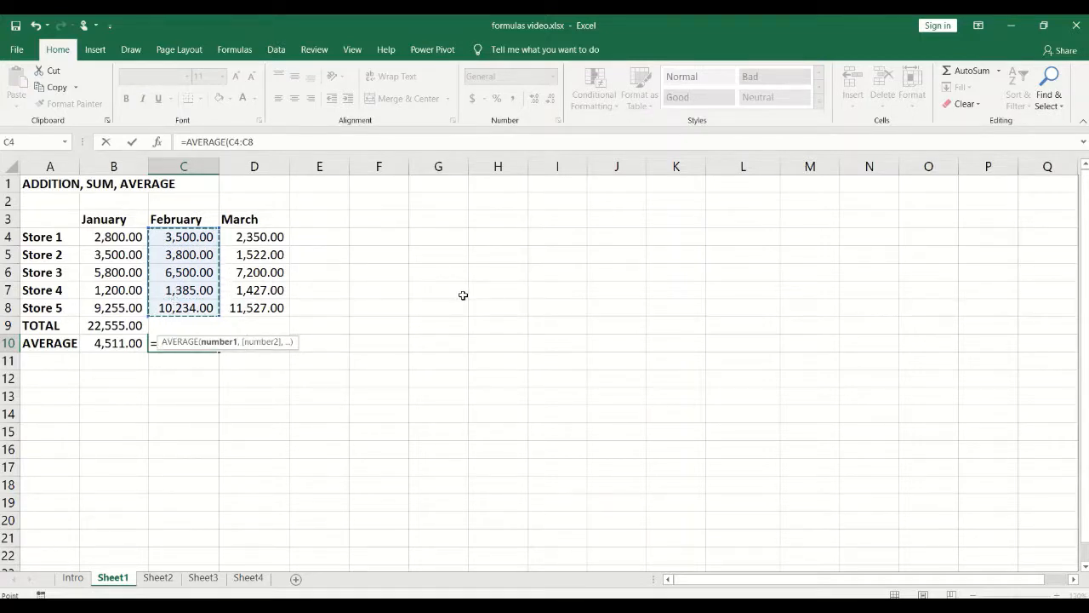
pyautogui.press('Return')
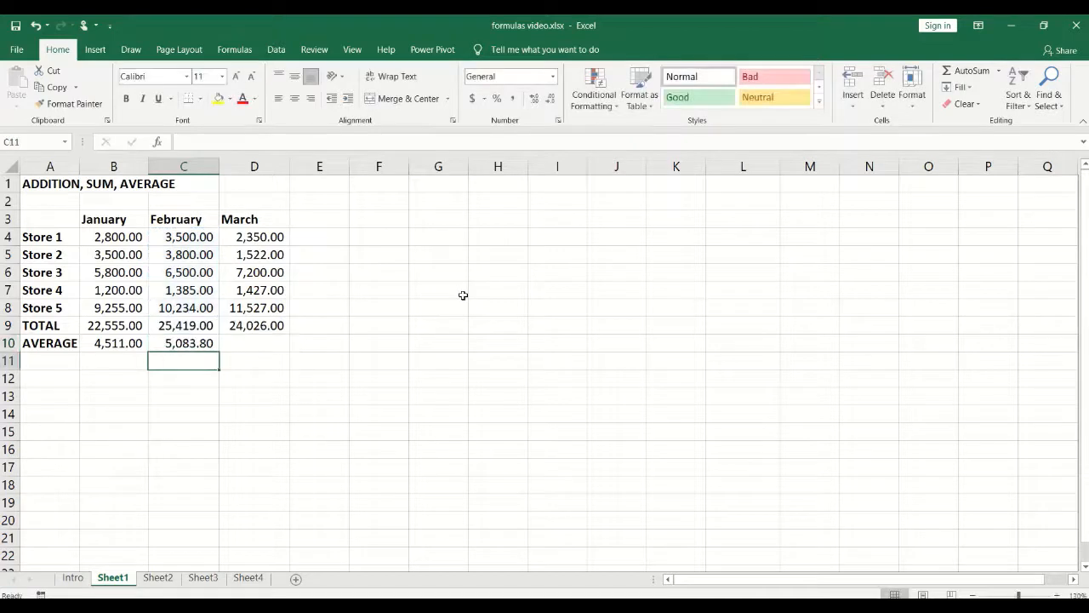
pyautogui.click(196, 343)
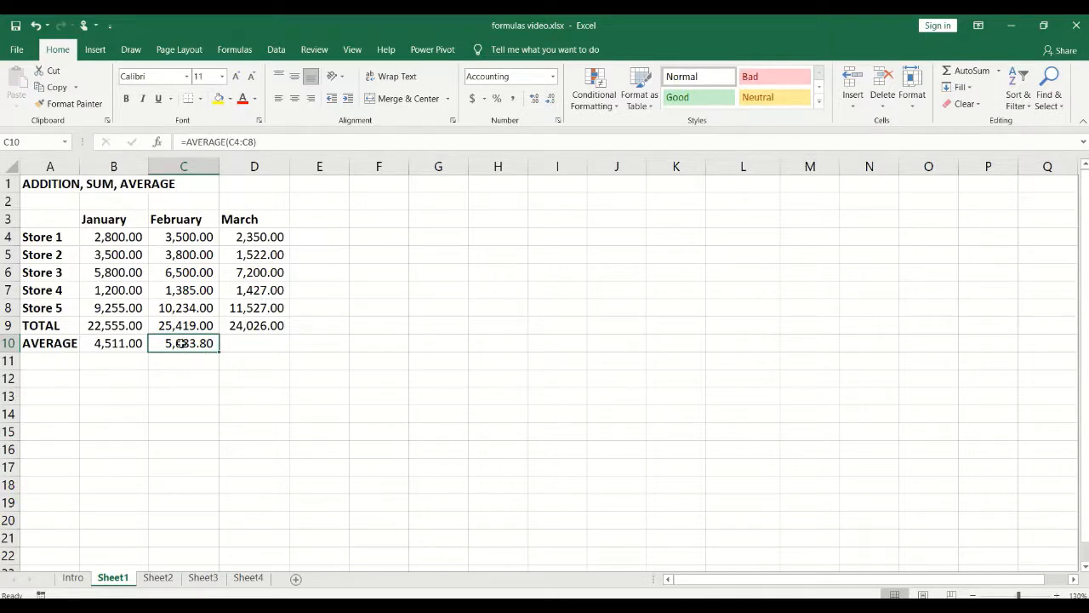
pyautogui.click(260, 344)
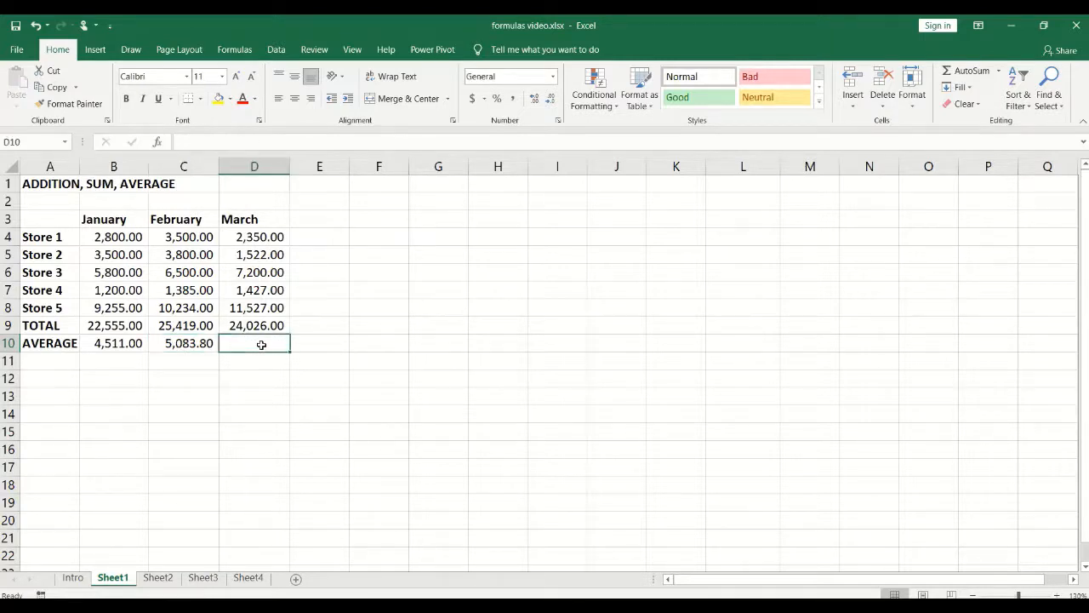
pyautogui.click(178, 347)
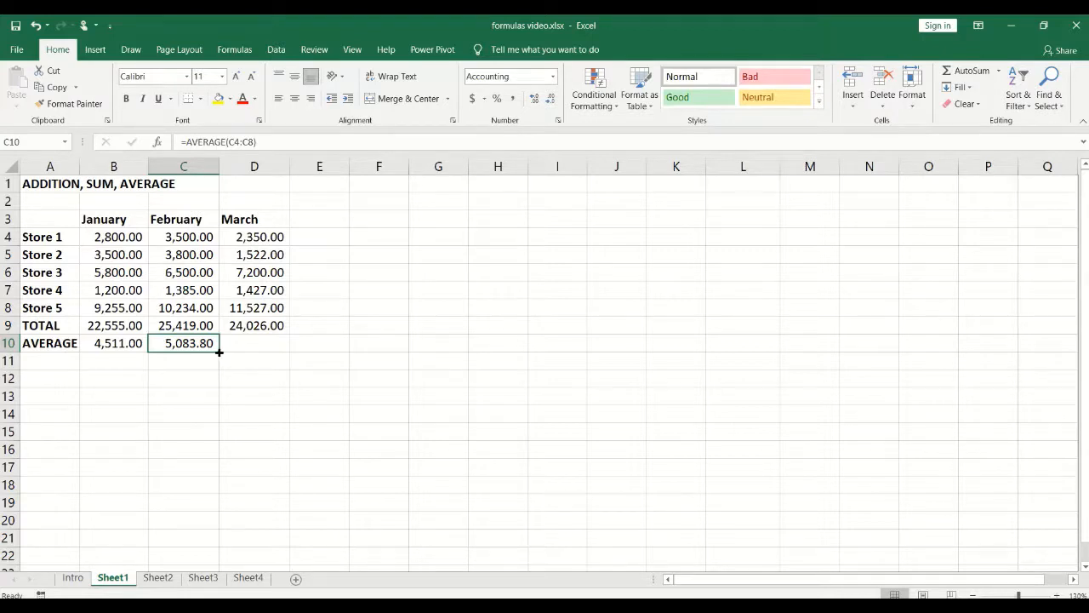
# Step: Fill C10's average formula right into D10 and confirm it reads =AVERAGE(D4:D8), showing 4,805.20
pyautogui.moveTo(218, 351); pyautogui.dragTo(277, 355)
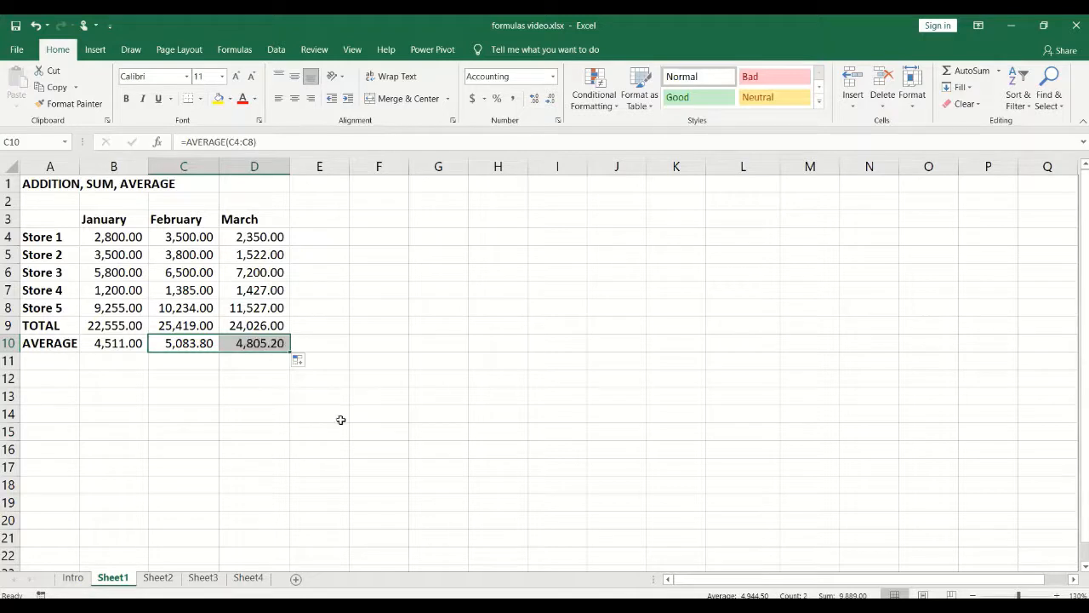
pyautogui.click(255, 374)
pyautogui.click(194, 347)
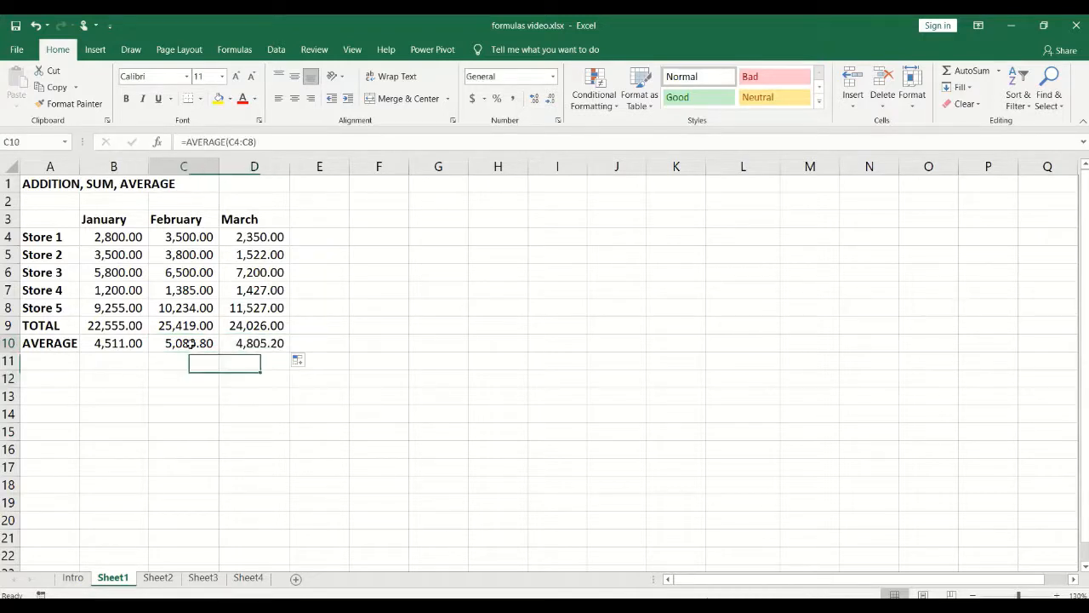
pyautogui.click(252, 343)
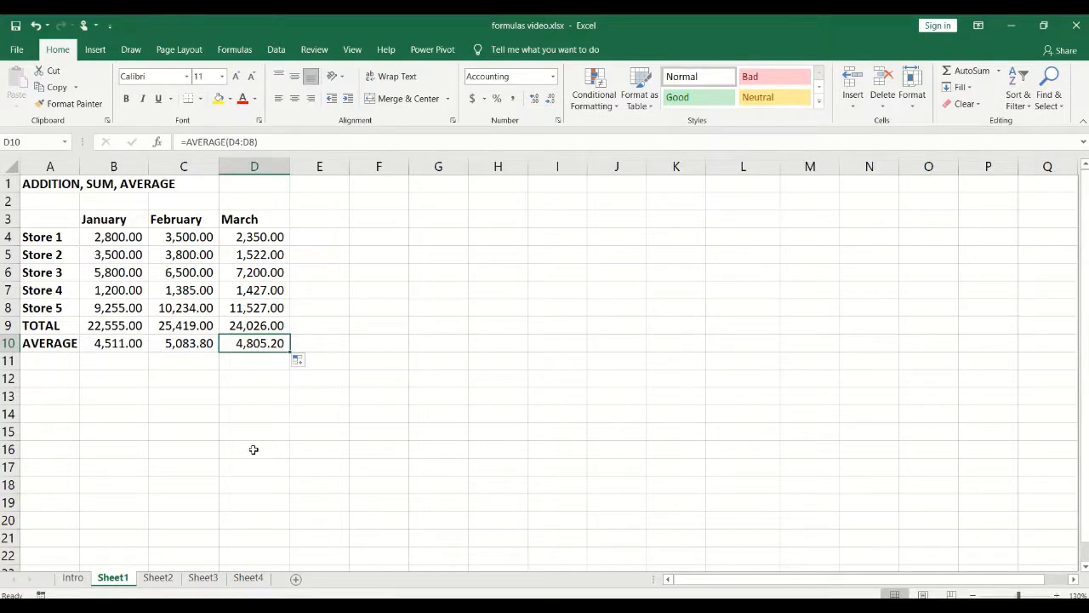
# Step: Open Sheet2 and review the branch names, Income and Expenses columns of the SUBTRACTION table
pyautogui.click(158, 578)
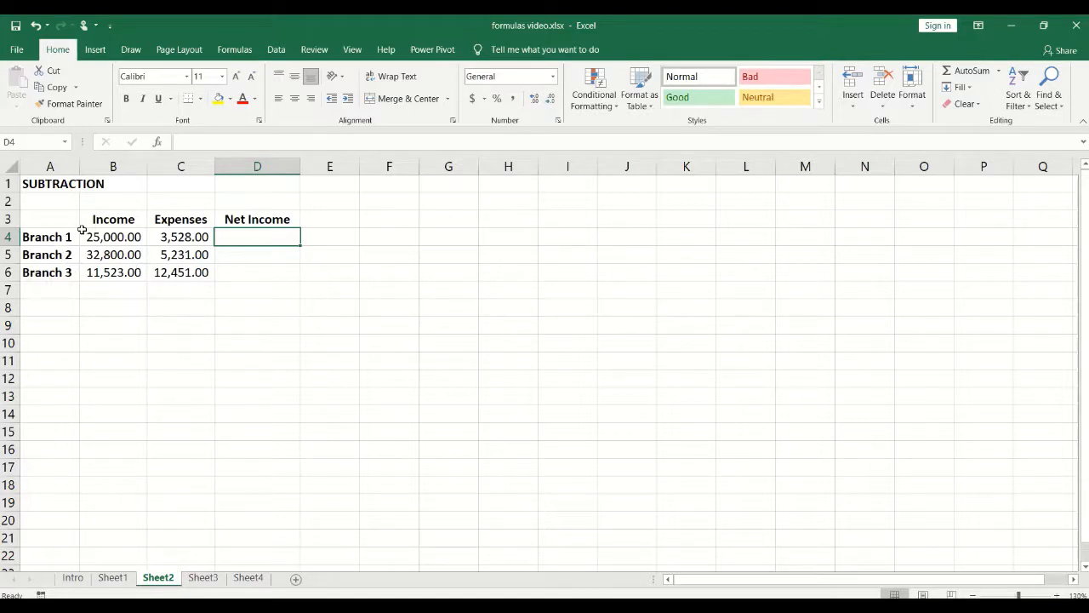
pyautogui.click(120, 220)
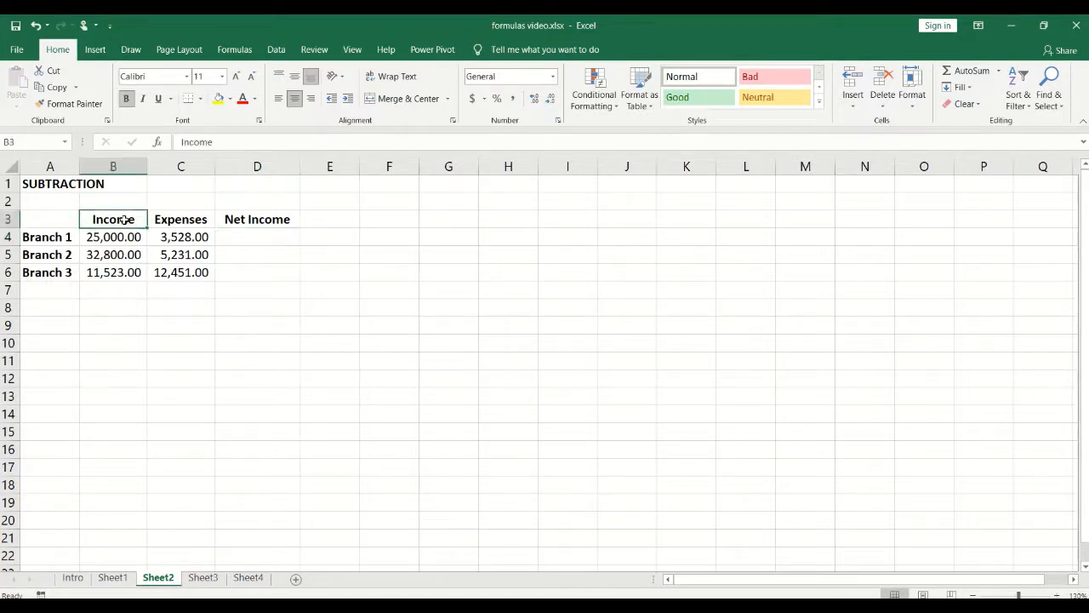
pyautogui.click(171, 220)
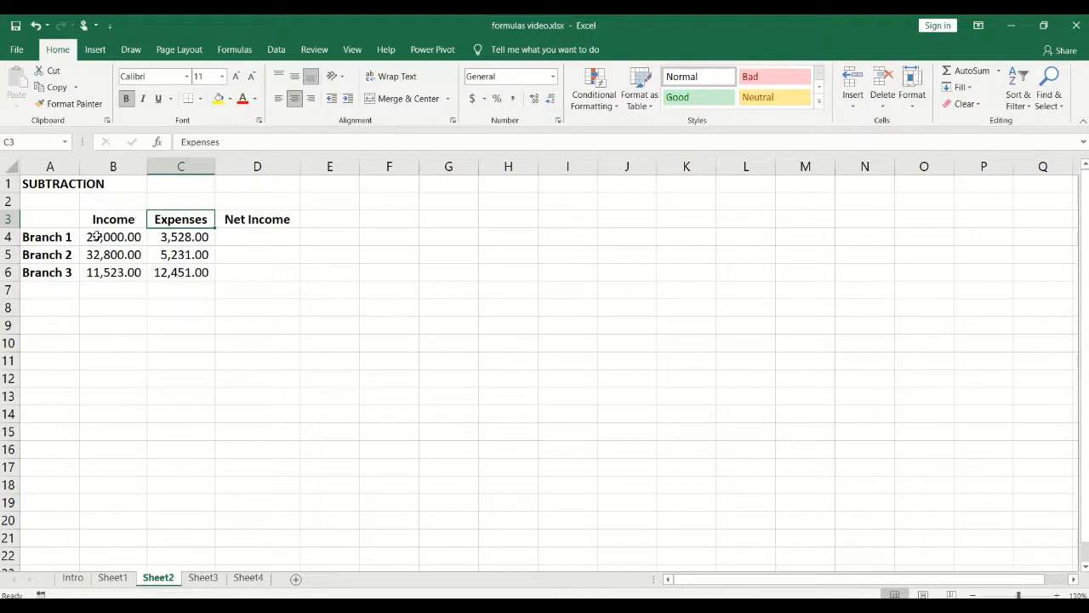
pyautogui.moveTo(59, 239); pyautogui.dragTo(57, 272)
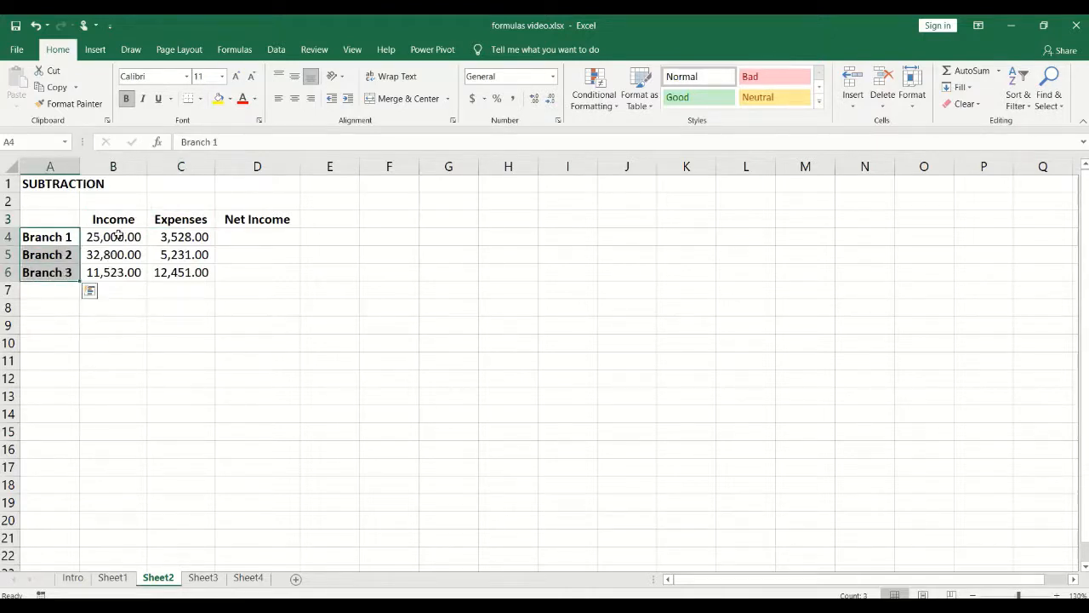
pyautogui.moveTo(122, 237); pyautogui.dragTo(127, 272)
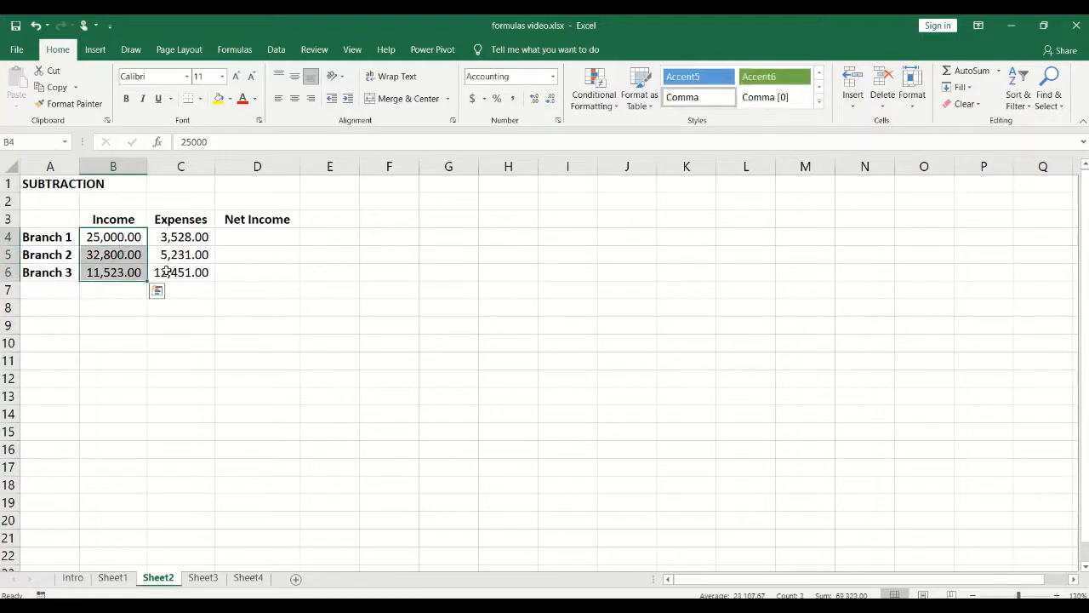
pyautogui.moveTo(173, 235); pyautogui.dragTo(181, 274)
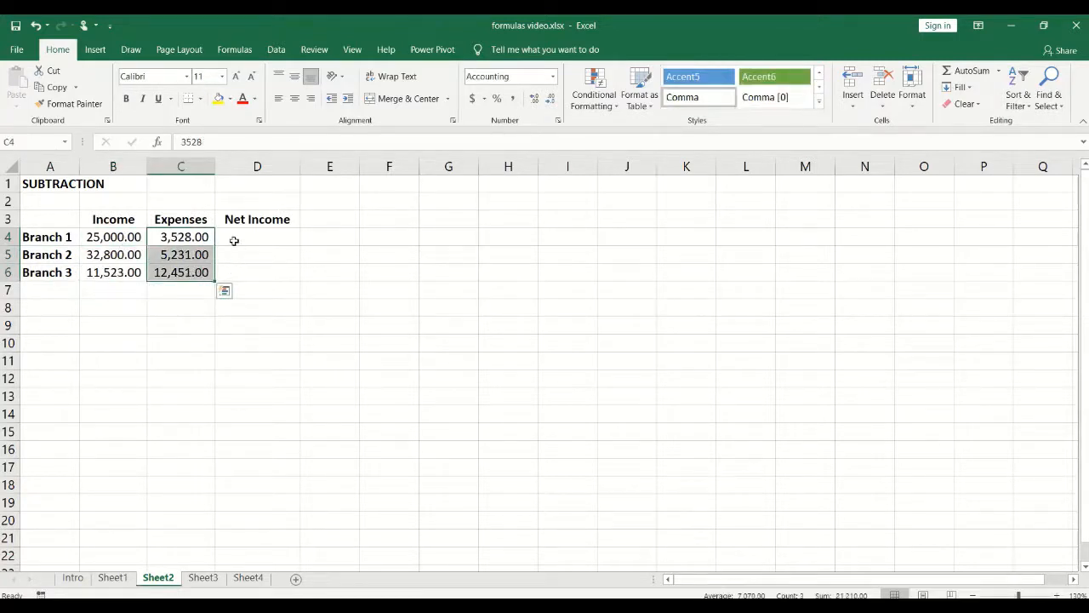
# Step: Compare Branch 1's income and expenses, ending on its empty Net Income cell D4
pyautogui.click(232, 236)
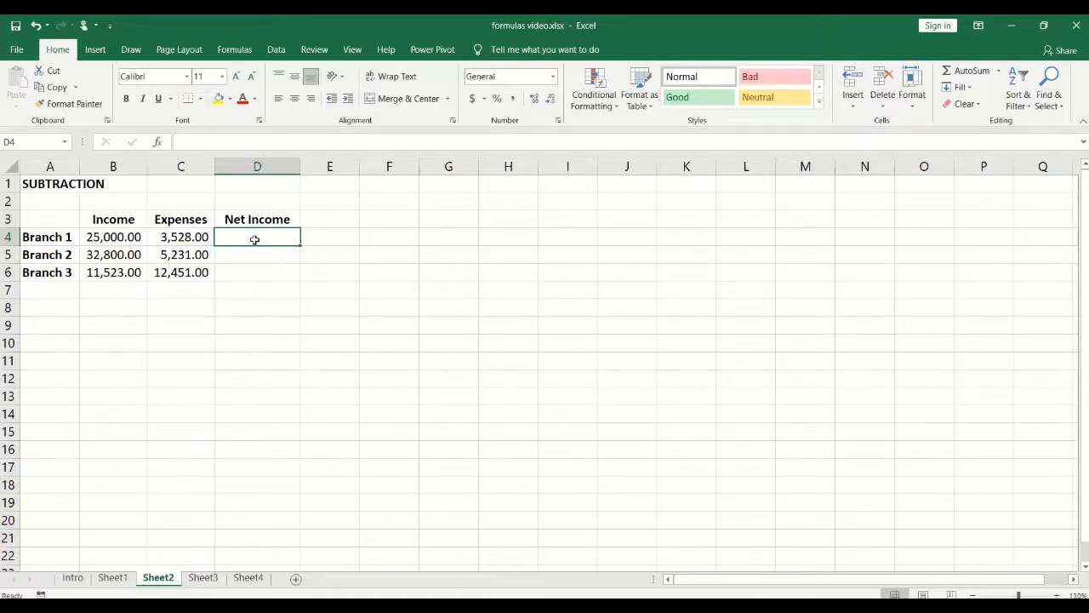
pyautogui.click(189, 237)
pyautogui.click(119, 238)
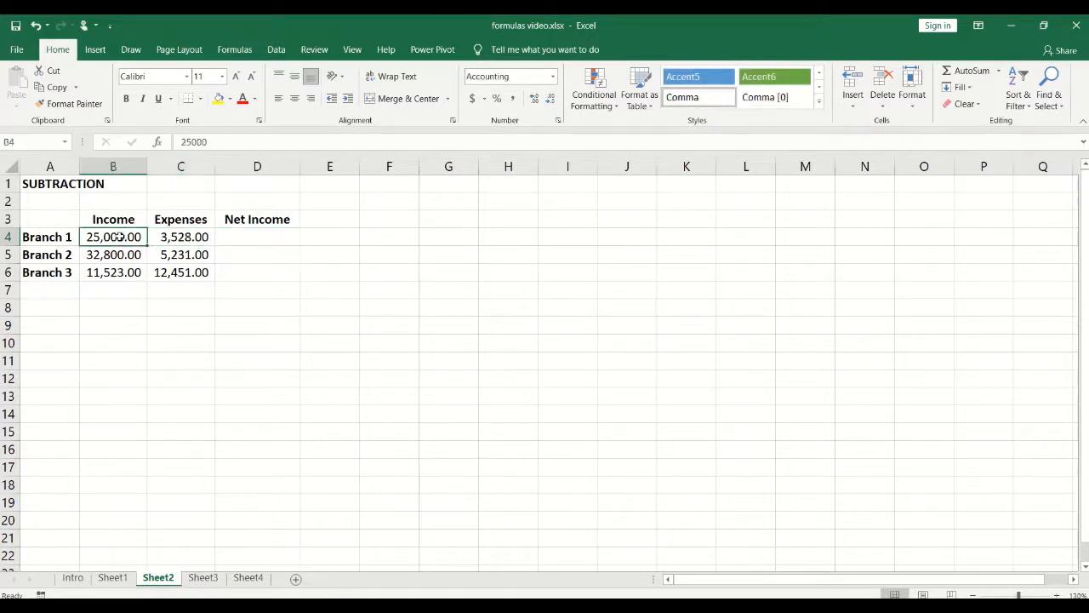
pyautogui.click(256, 236)
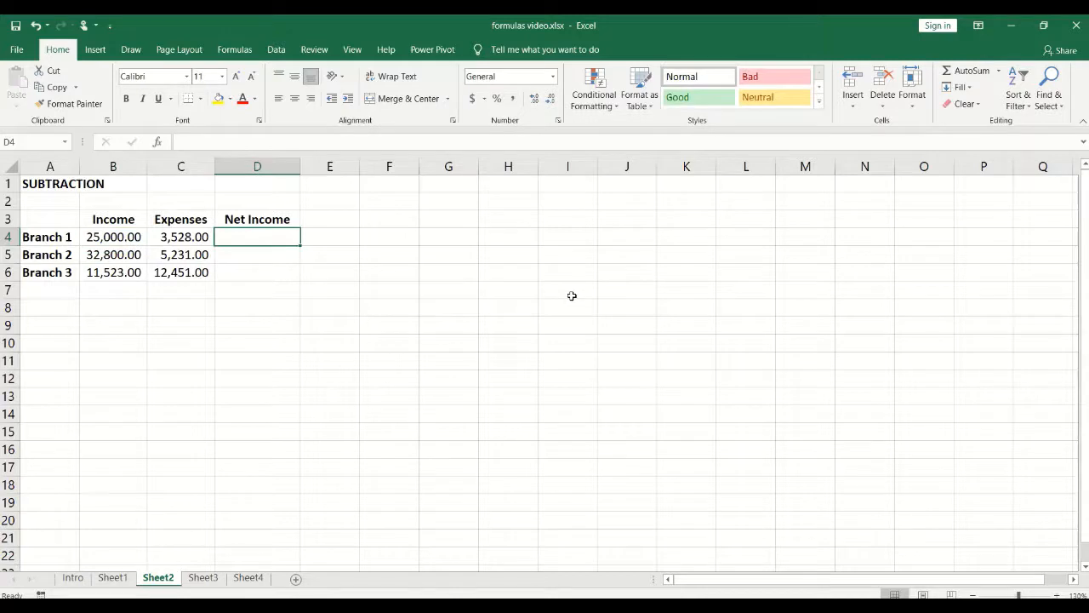
# Step: Enter =B4-C4 in D4 so Branch 1's net income shows 21,472.00
pyautogui.write('=')
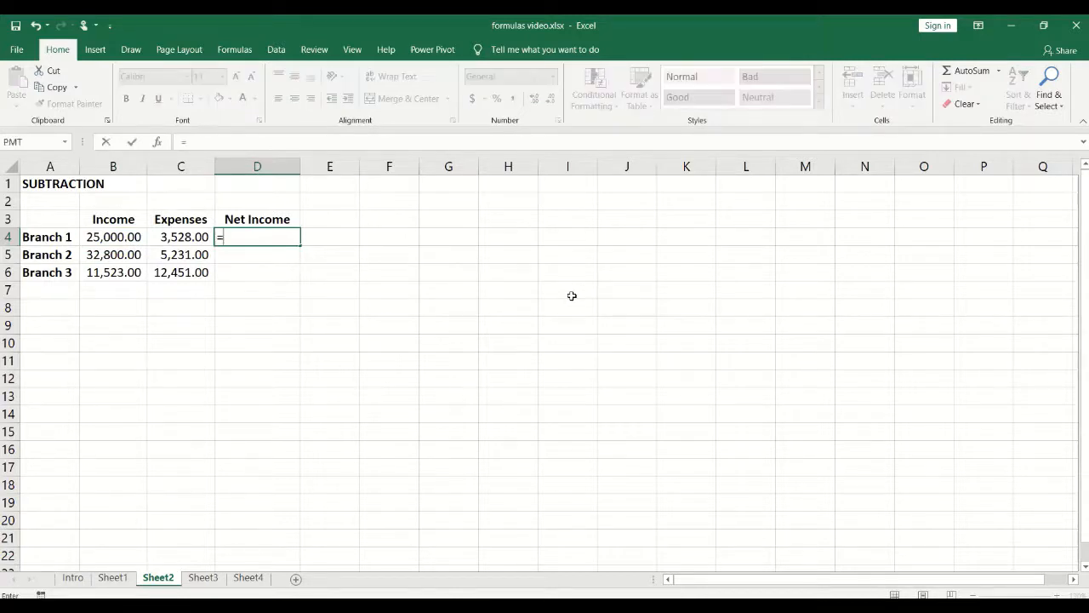
pyautogui.click(124, 236)
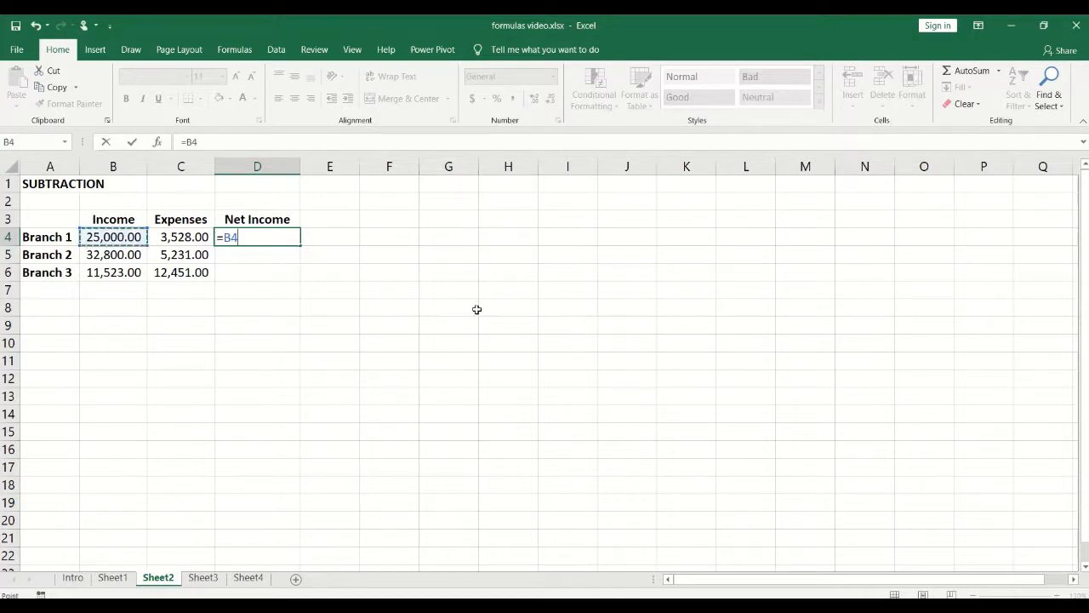
pyautogui.write('-')
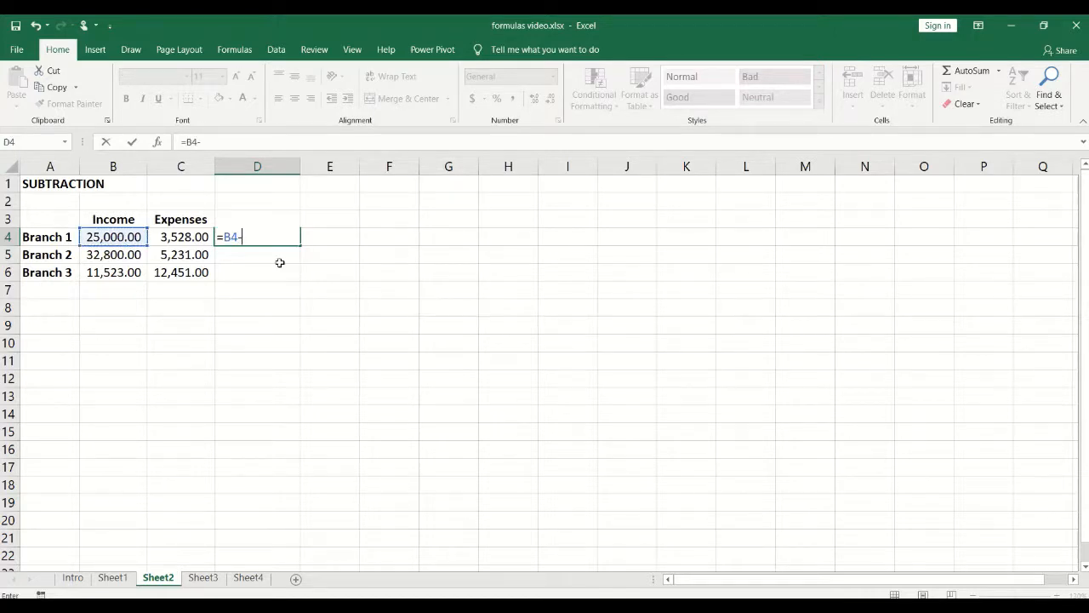
pyautogui.click(181, 236)
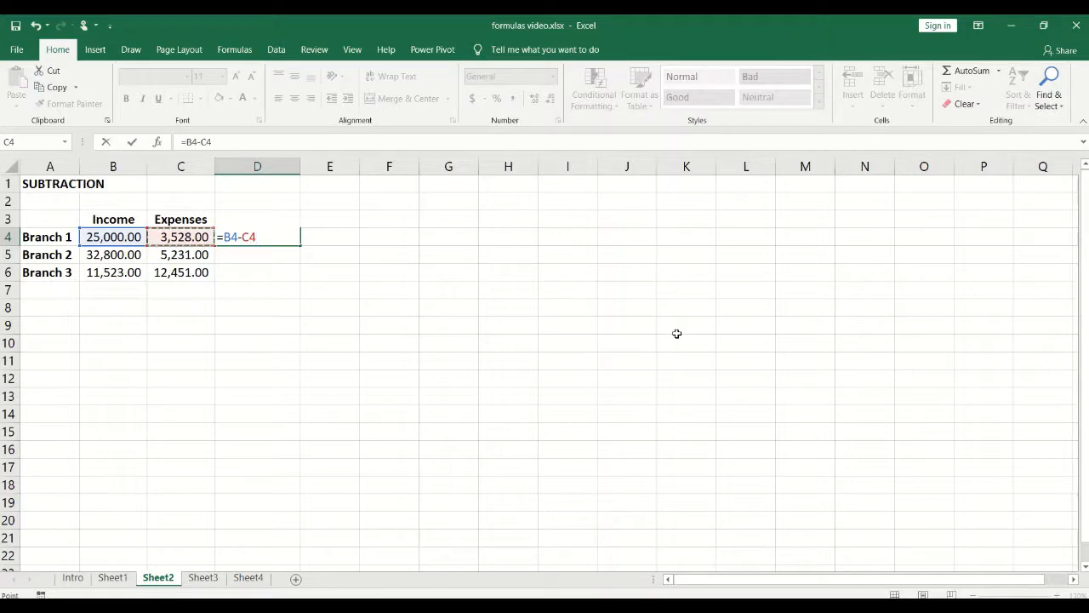
pyautogui.press('Return')
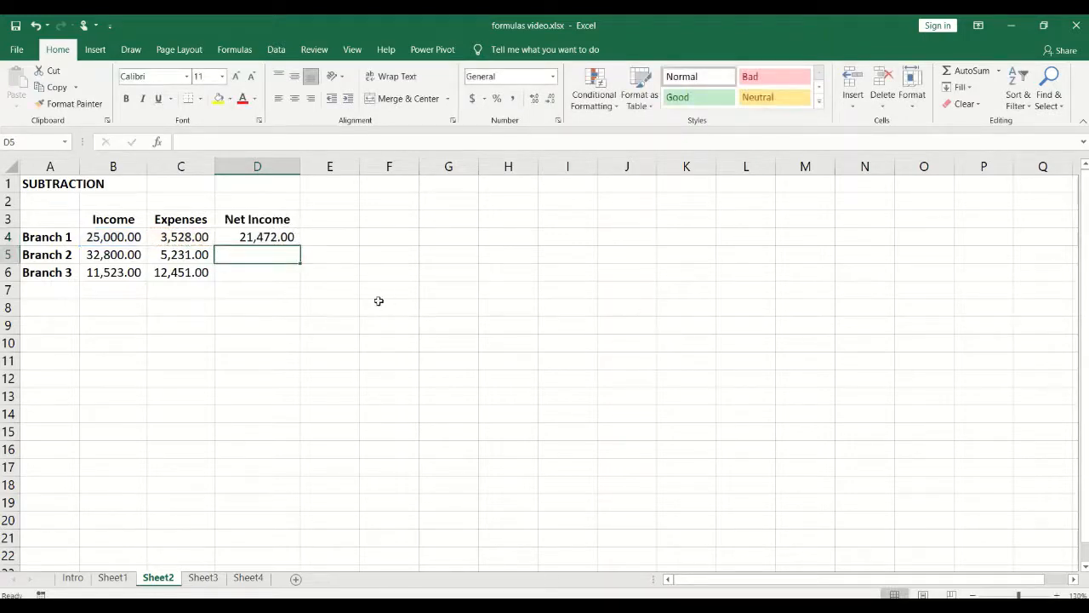
pyautogui.click(278, 236)
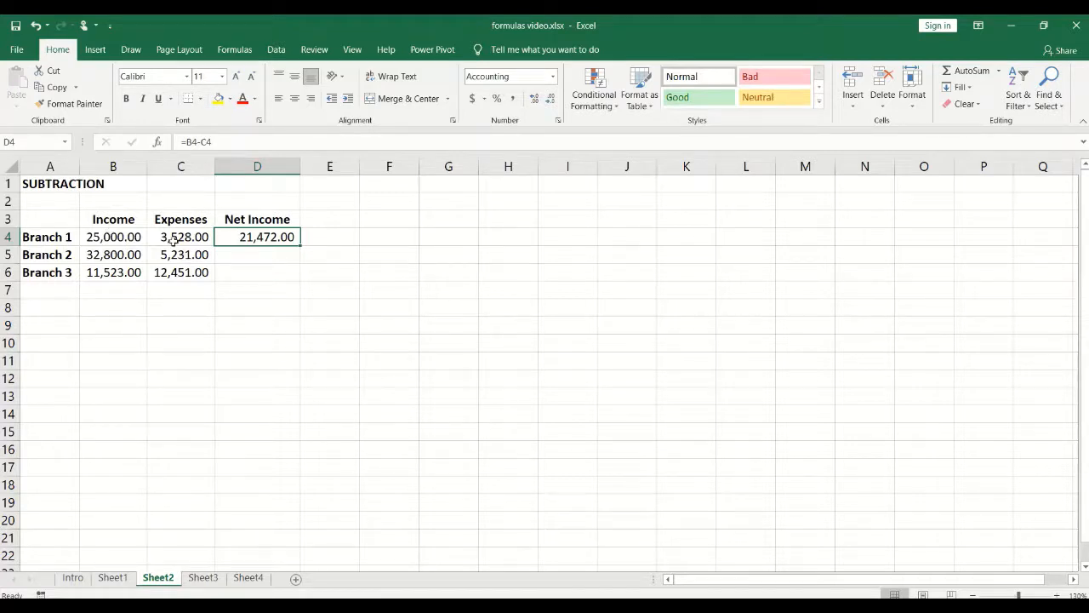
pyautogui.click(247, 255)
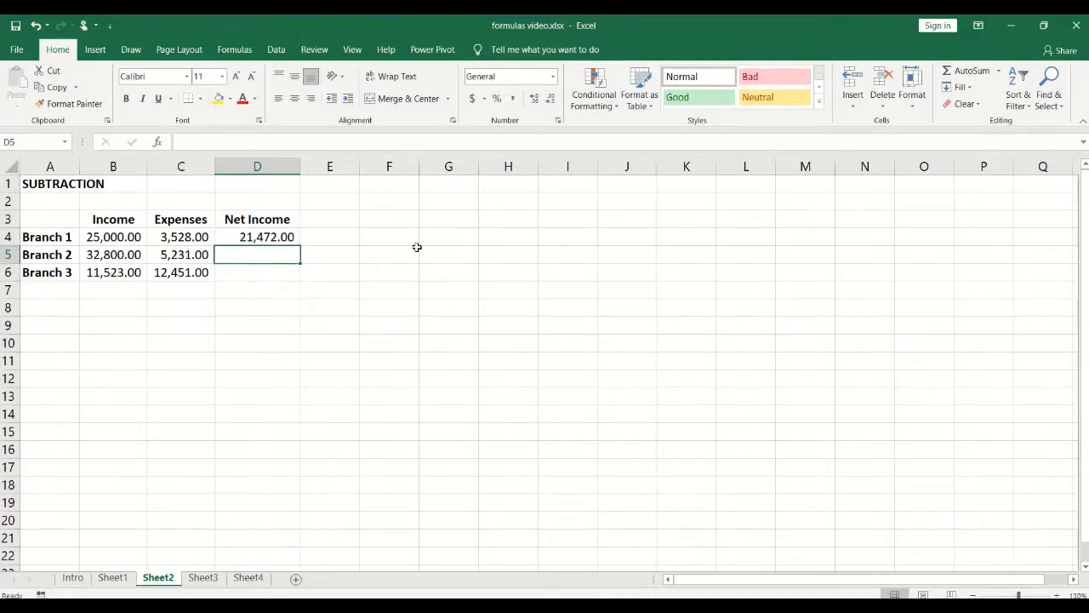
# Step: Enter =B5-C5 in D5 so Branch 2's net income shows 27,569.00
pyautogui.write('=')
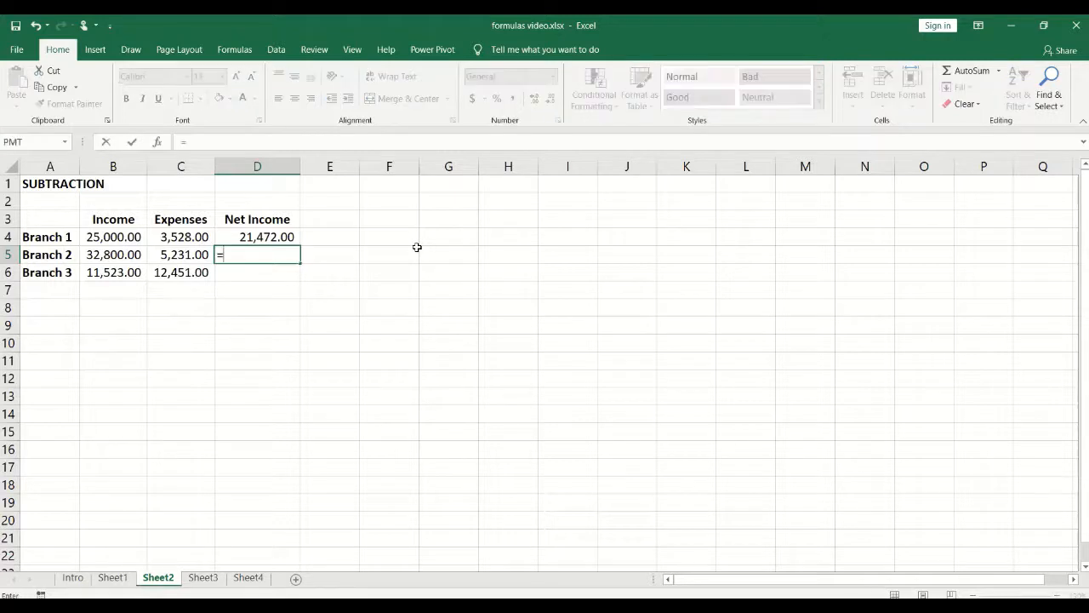
pyautogui.click(119, 255)
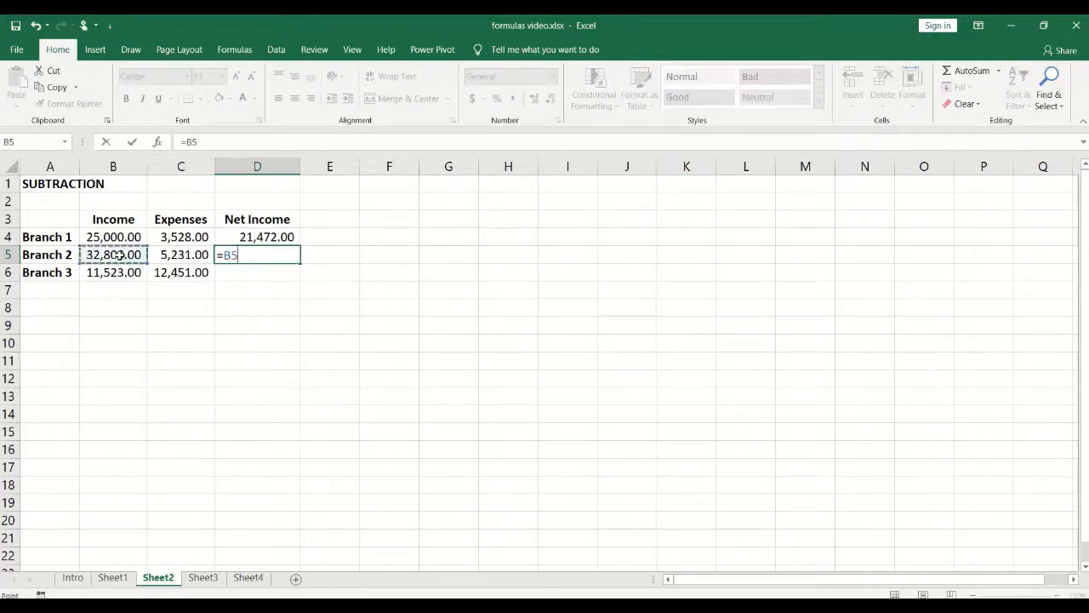
pyautogui.write('-')
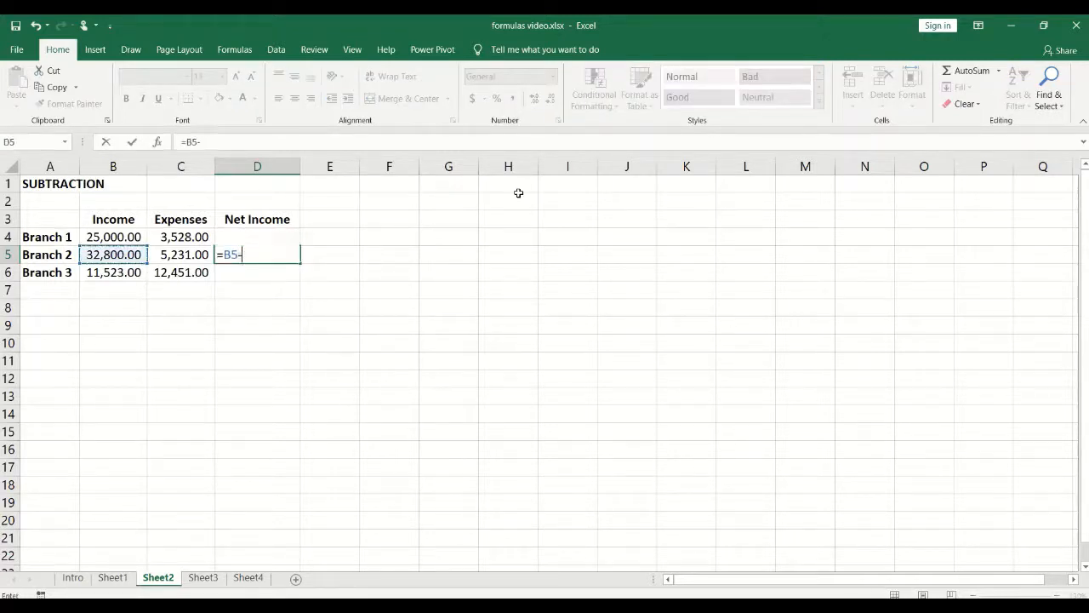
pyautogui.click(173, 254)
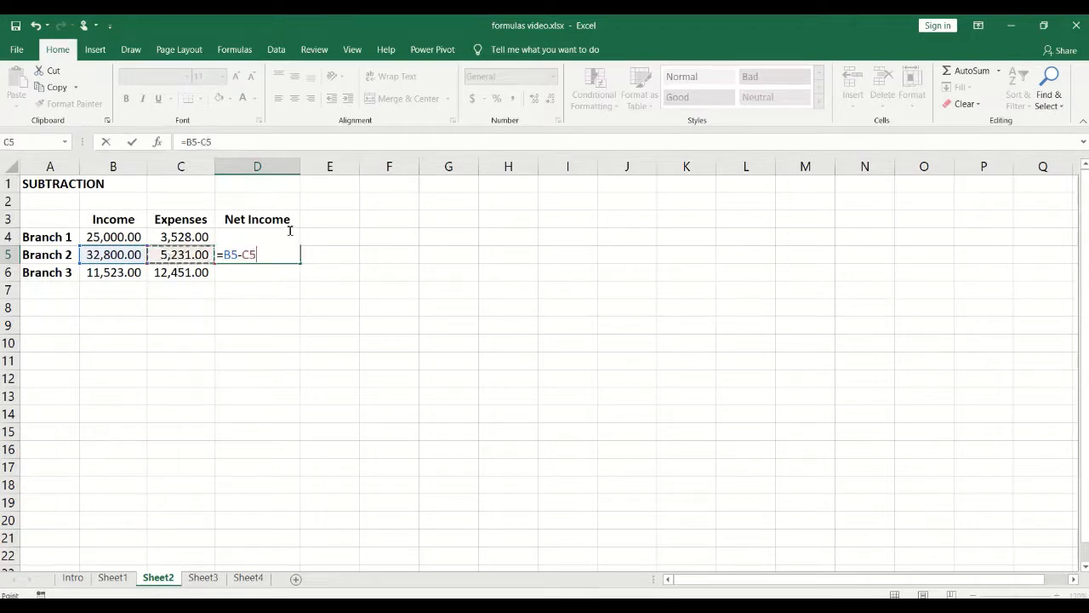
pyautogui.press('Return')
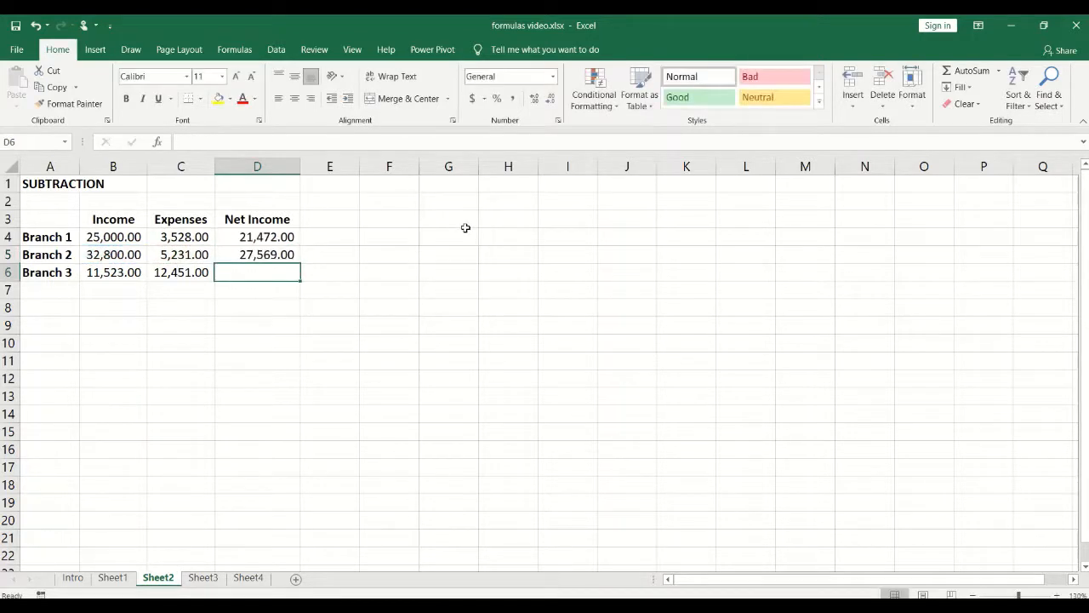
pyautogui.click(288, 253)
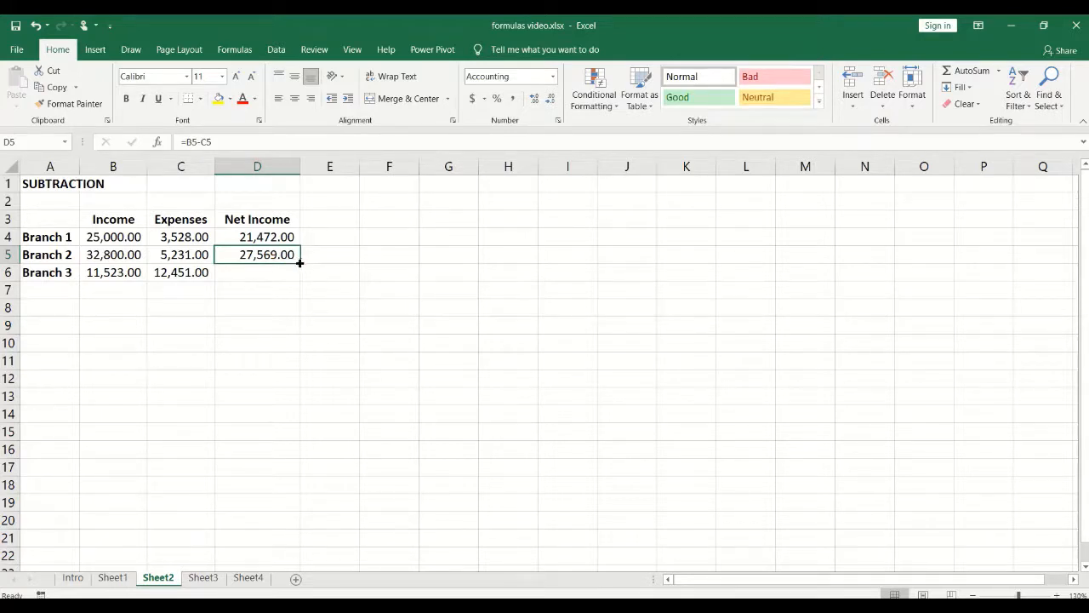
pyautogui.moveTo(299, 263); pyautogui.dragTo(300, 281)
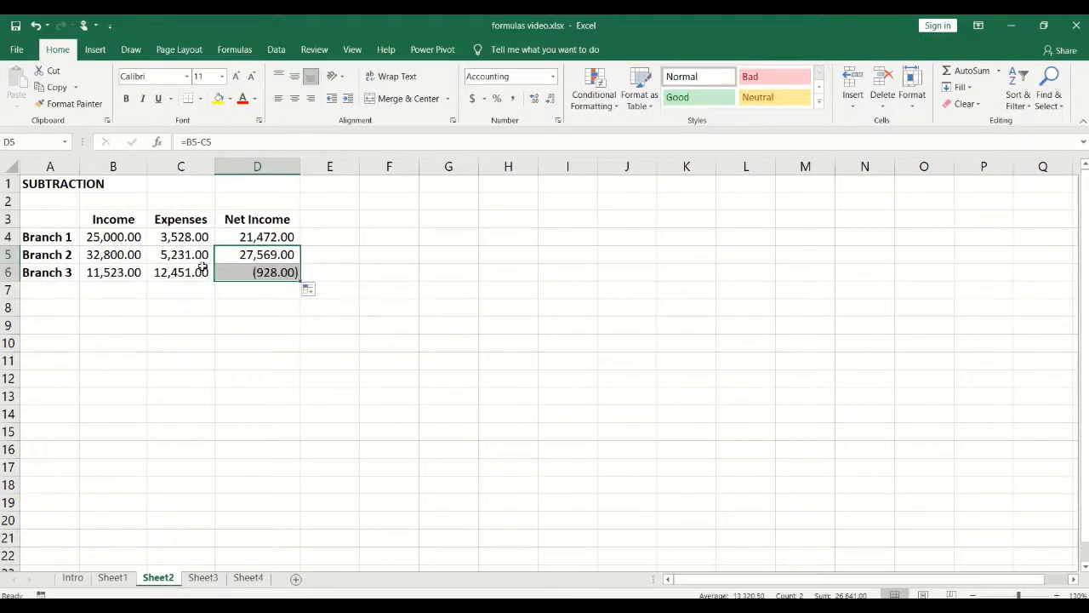
pyautogui.click(266, 312)
pyautogui.click(256, 255)
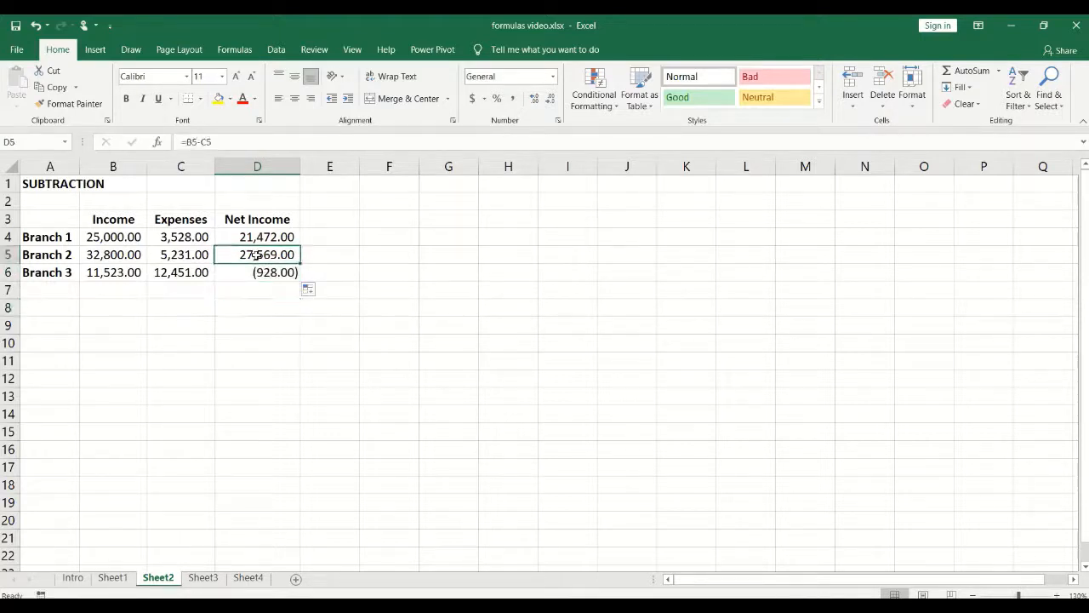
pyautogui.click(256, 273)
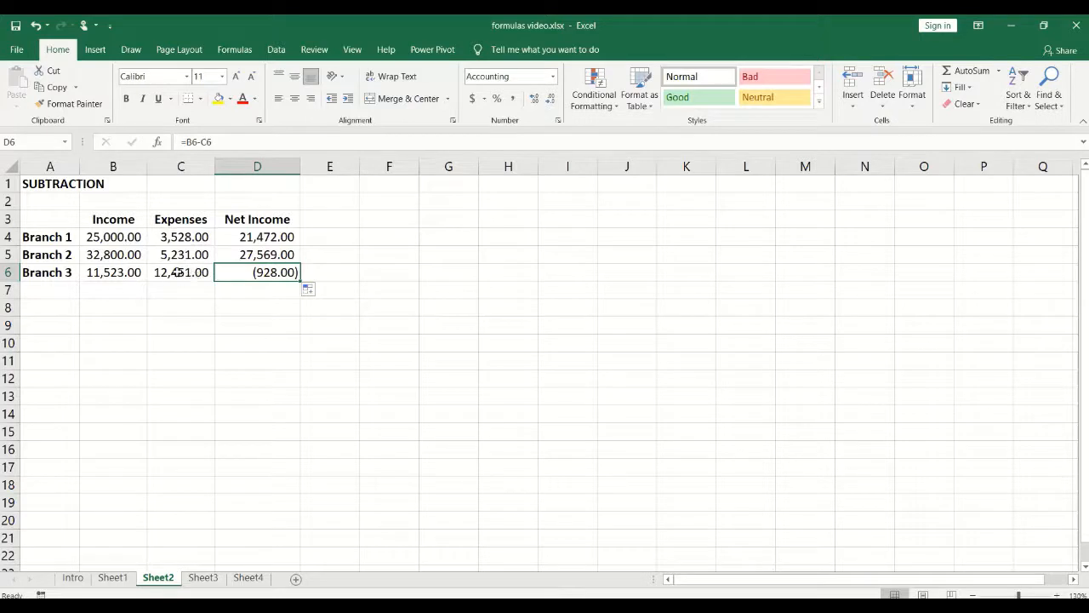
pyautogui.click(116, 271)
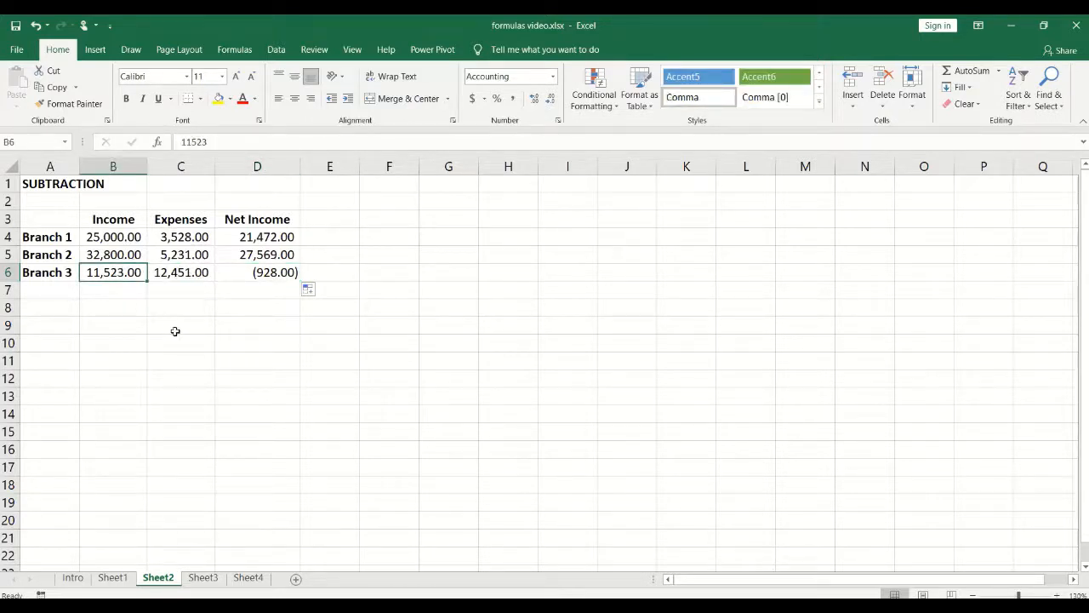
pyautogui.click(251, 269)
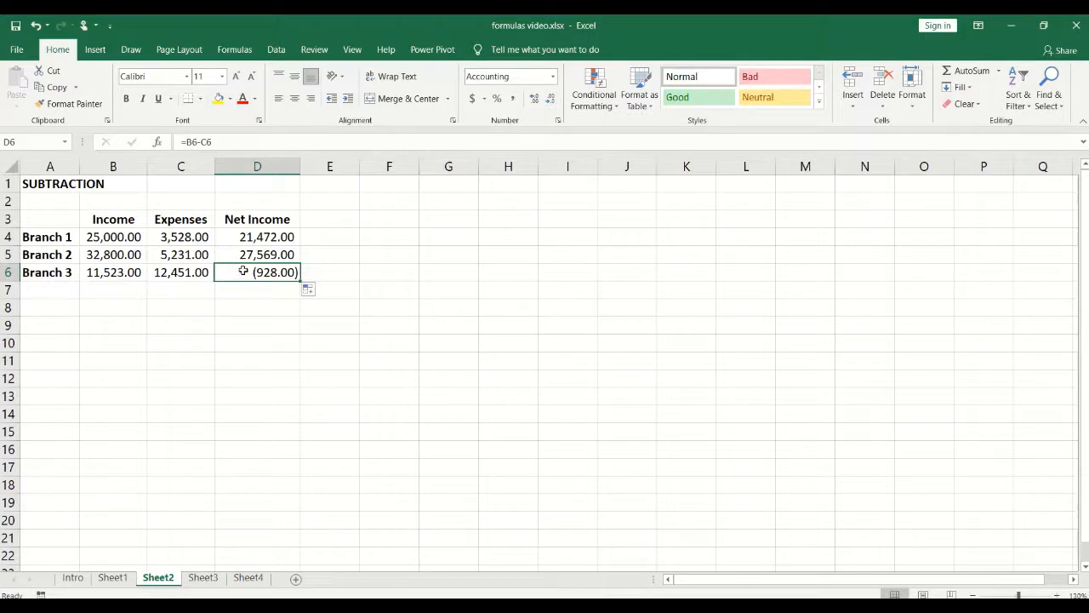
pyautogui.click(244, 305)
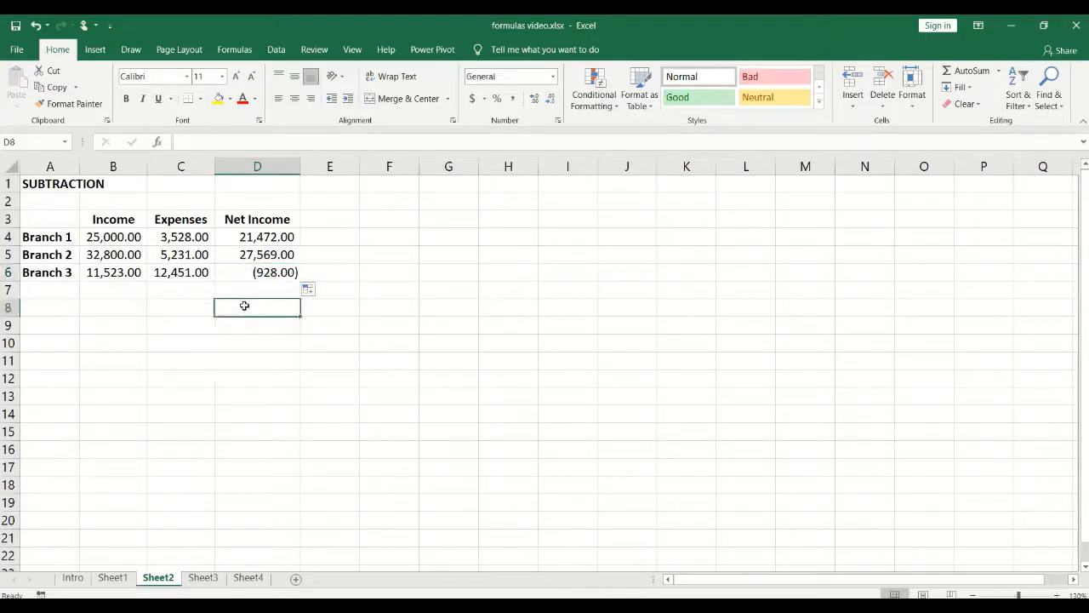
# Step: Open Sheet3 and review the Printer's price 78.50, quantity 5 and empty Cost cell
pyautogui.click(204, 578)
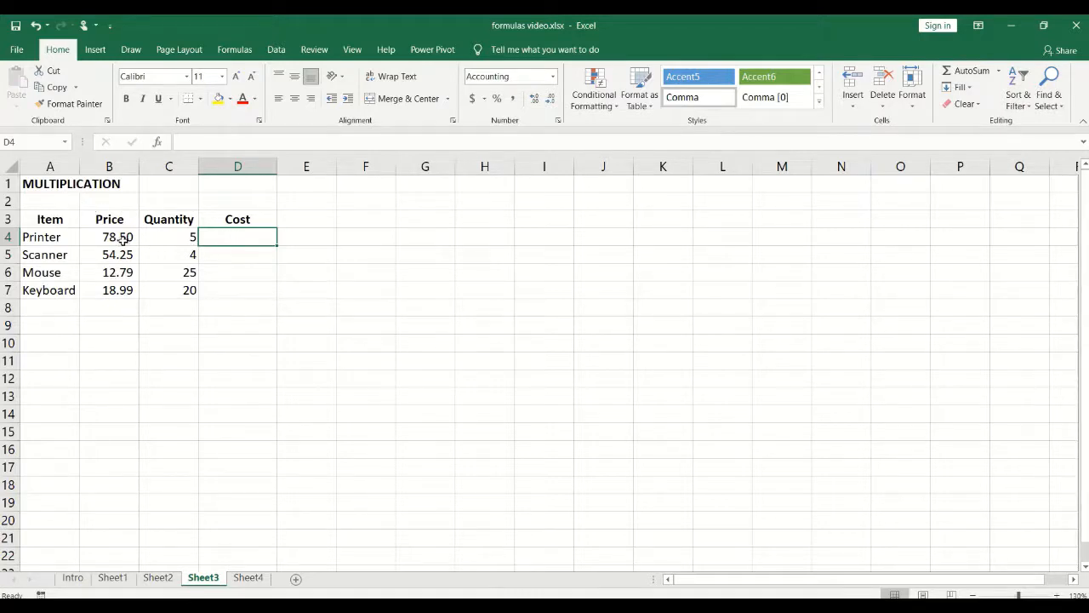
pyautogui.click(166, 235)
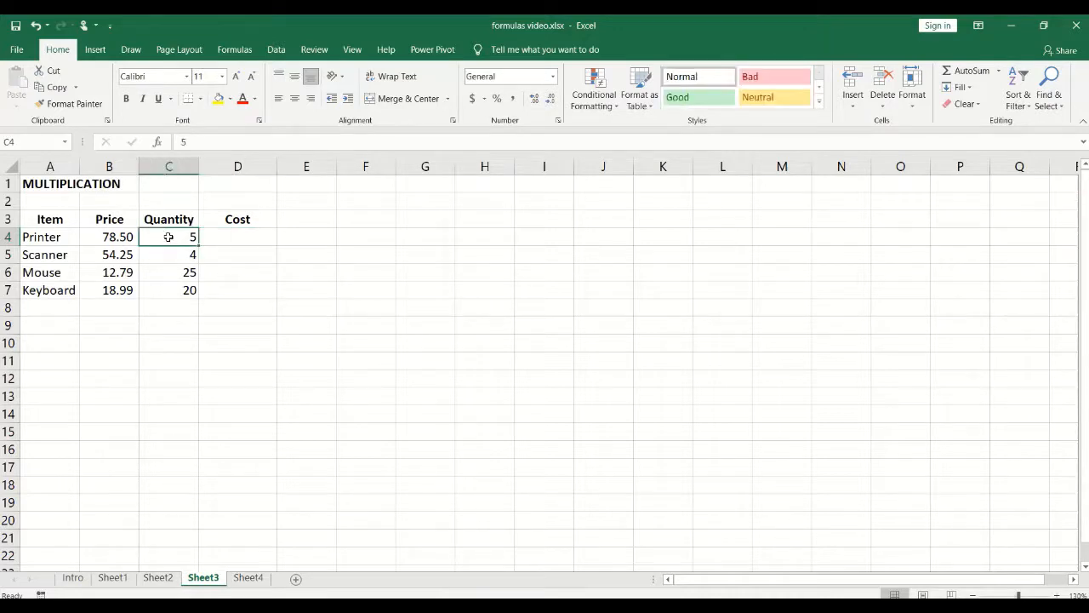
pyautogui.click(119, 237)
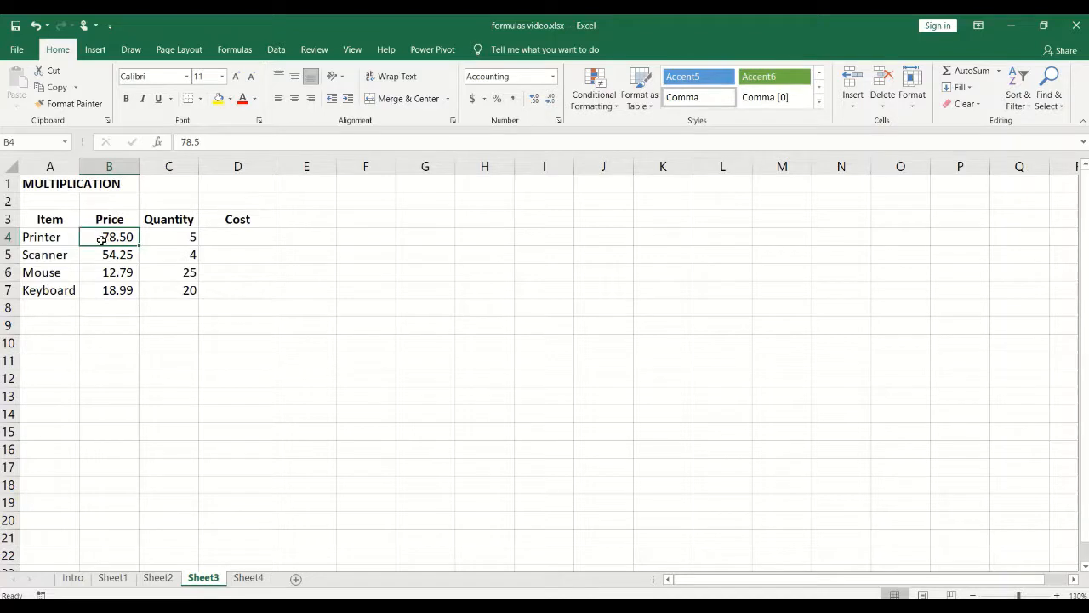
pyautogui.click(191, 239)
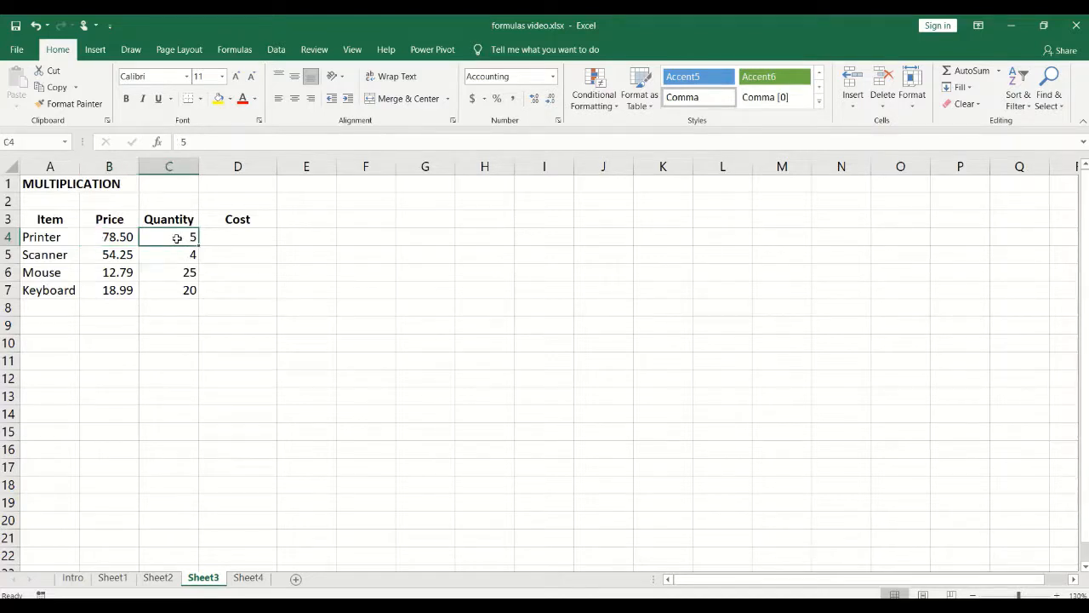
pyautogui.click(233, 238)
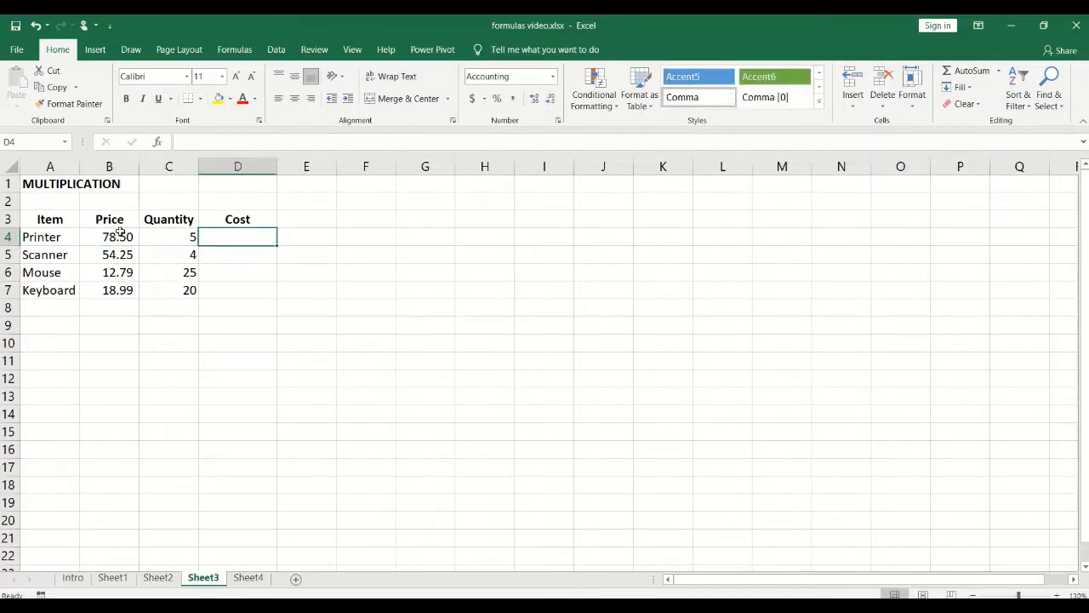
pyautogui.click(181, 241)
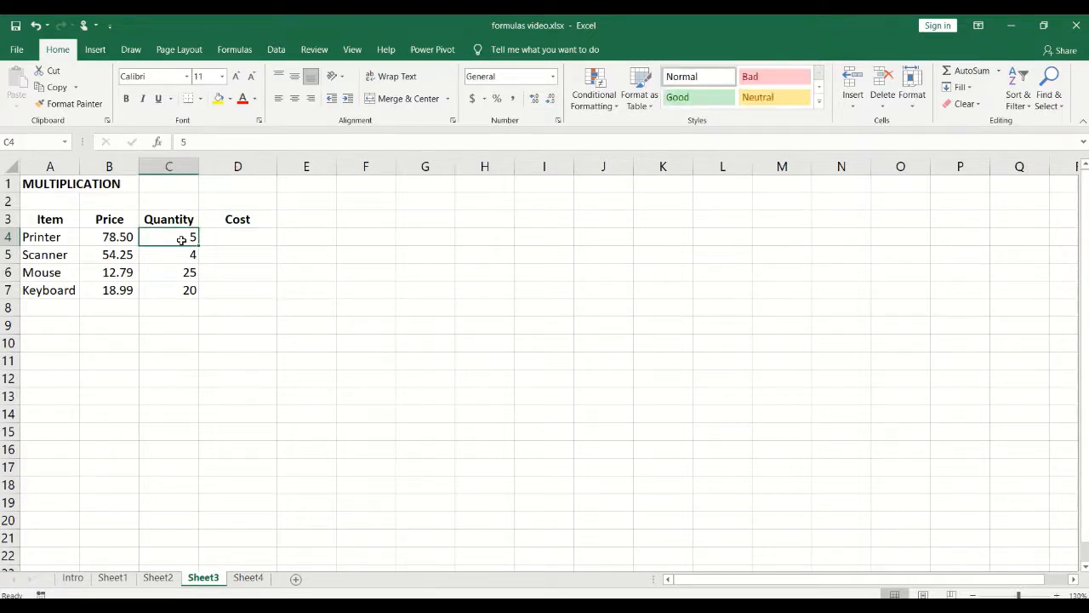
pyautogui.click(115, 237)
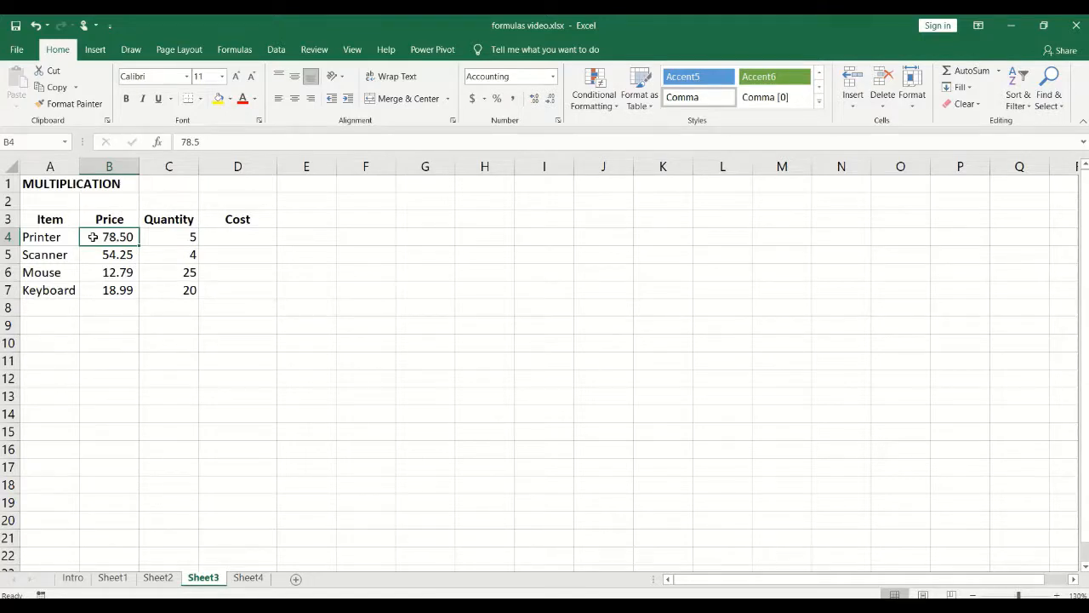
# Step: Review the remaining prices and item names, Scanner to Keyboard, then select the Printer's Cost cell D4
pyautogui.moveTo(110, 256); pyautogui.dragTo(117, 288)
pyautogui.moveTo(58, 255); pyautogui.dragTo(66, 291)
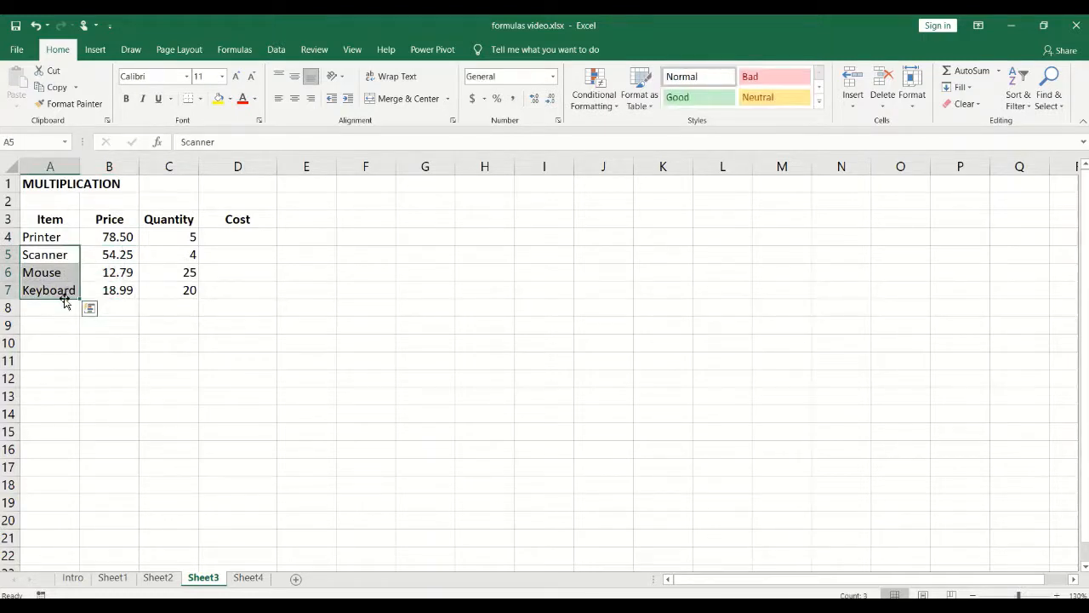
pyautogui.click(66, 292)
pyautogui.click(232, 234)
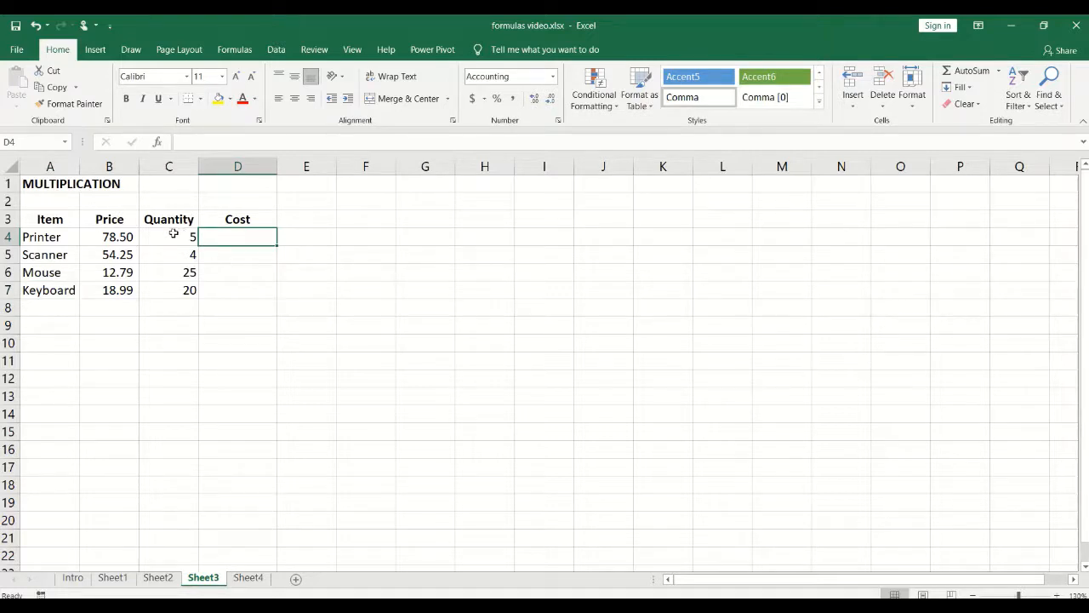
pyautogui.click(103, 235)
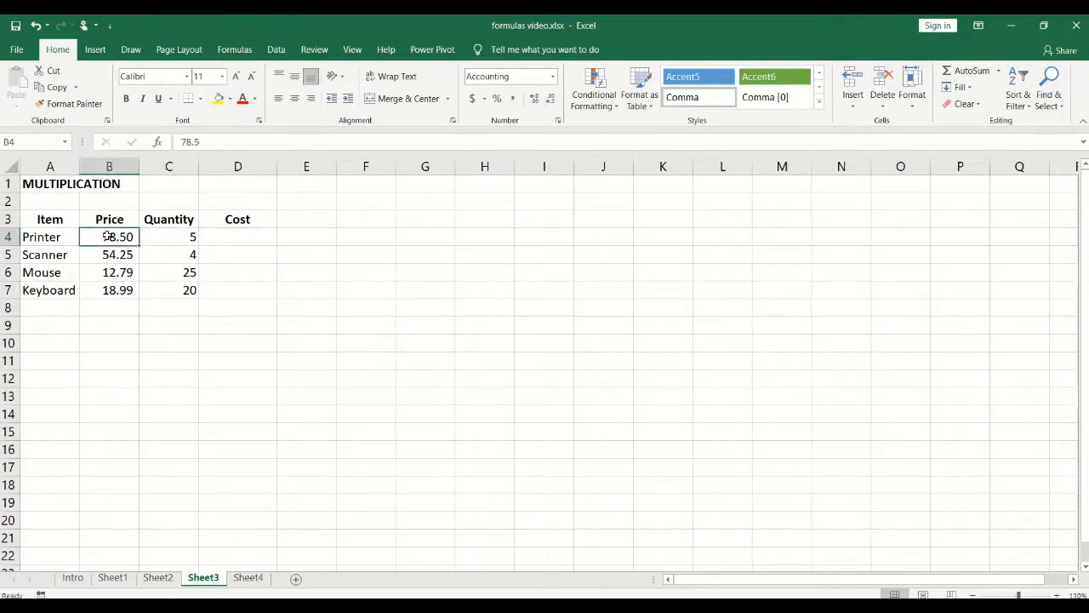
pyautogui.click(168, 234)
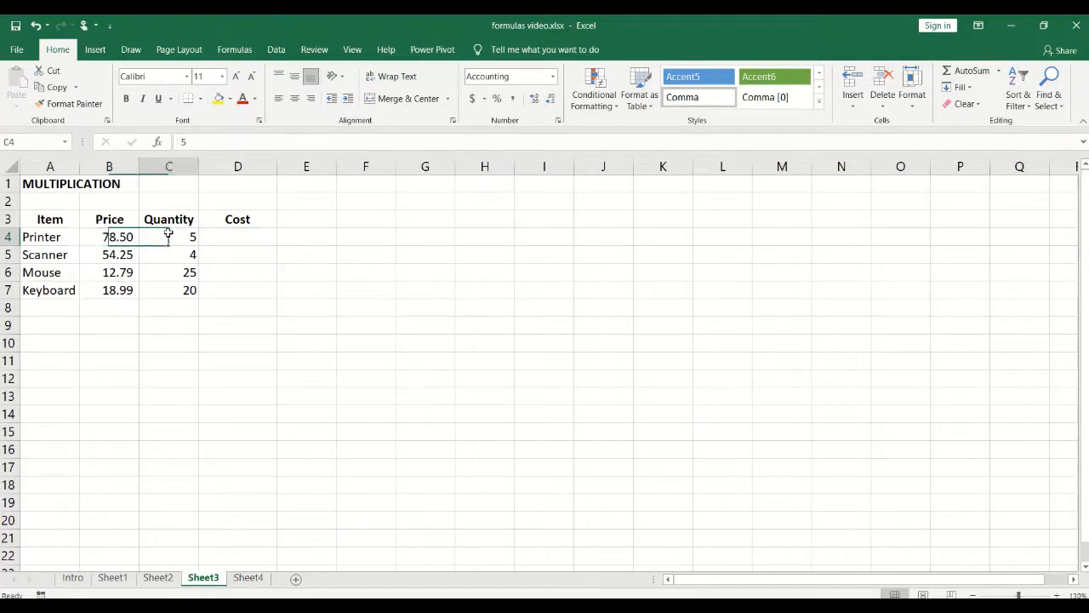
pyautogui.click(255, 236)
# Step: Enter =B4*C4 in D4 so the Printer's cost shows 392.50
pyautogui.write('=')
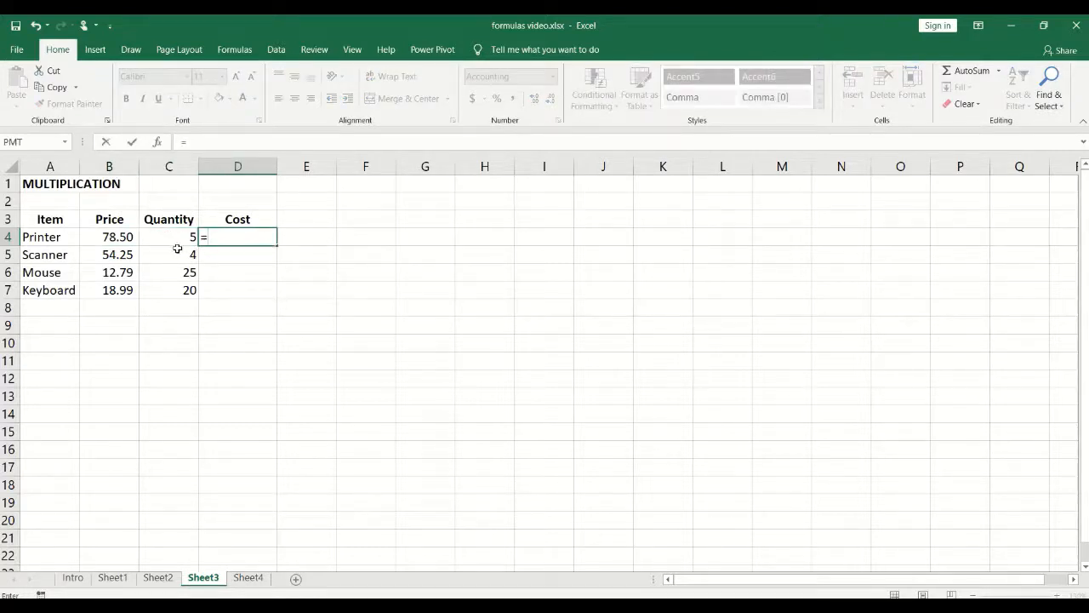
pyautogui.click(115, 236)
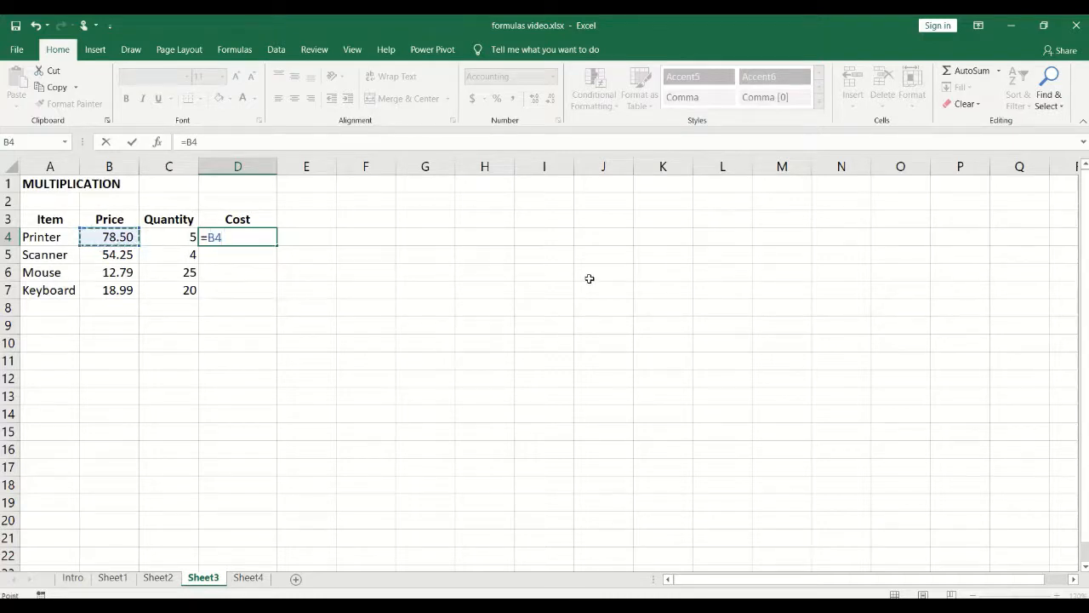
pyautogui.write('*')
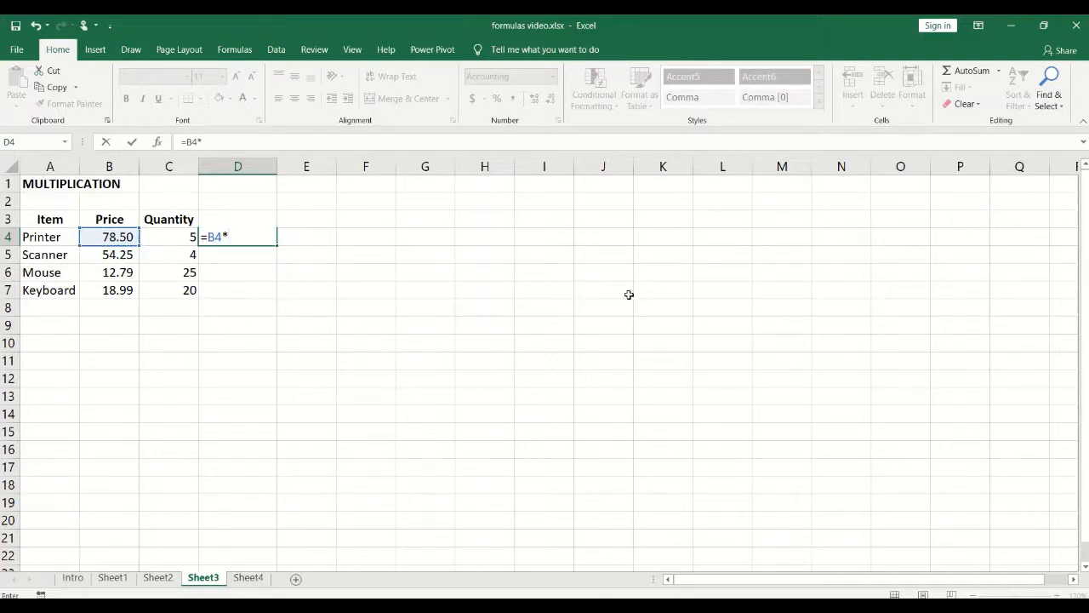
pyautogui.click(171, 232)
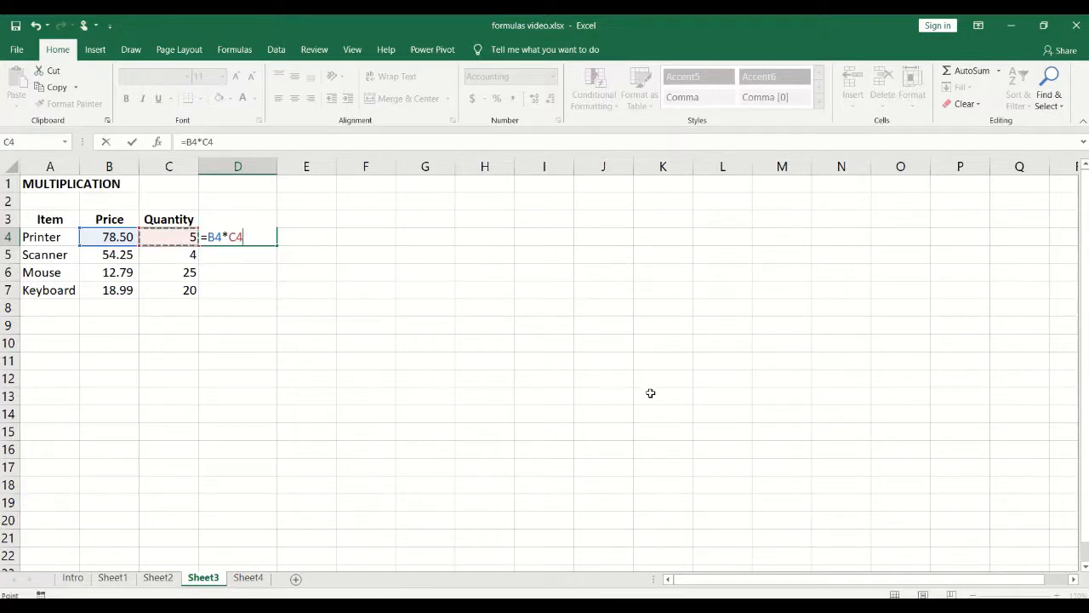
pyautogui.press('Return')
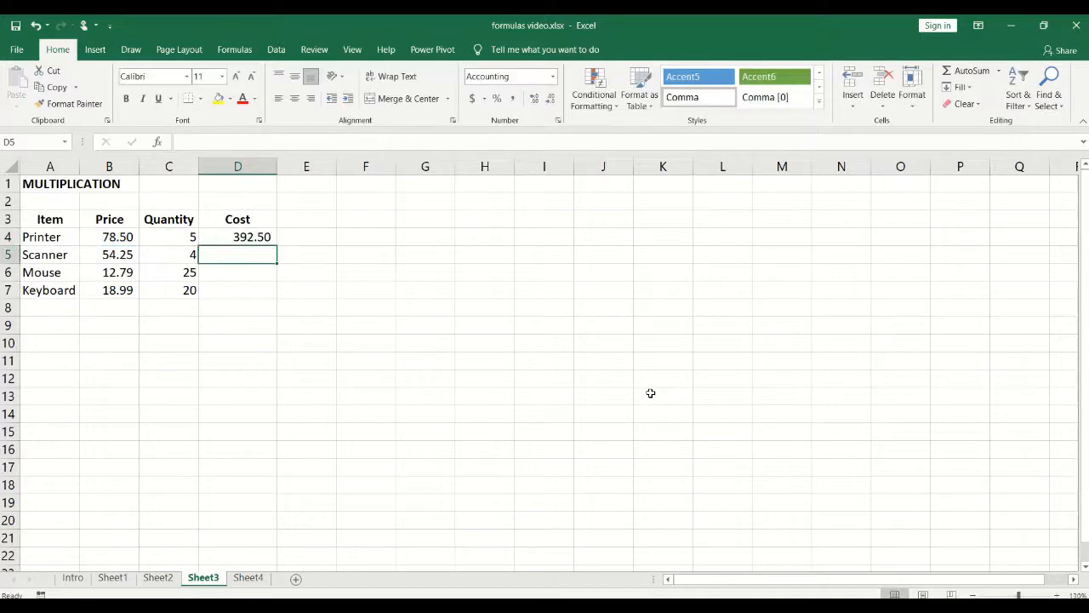
pyautogui.click(228, 237)
# Step: Enter =B5*C5 in D5 so the Scanner's cost shows 217.00
pyautogui.click(238, 255)
pyautogui.write('=')
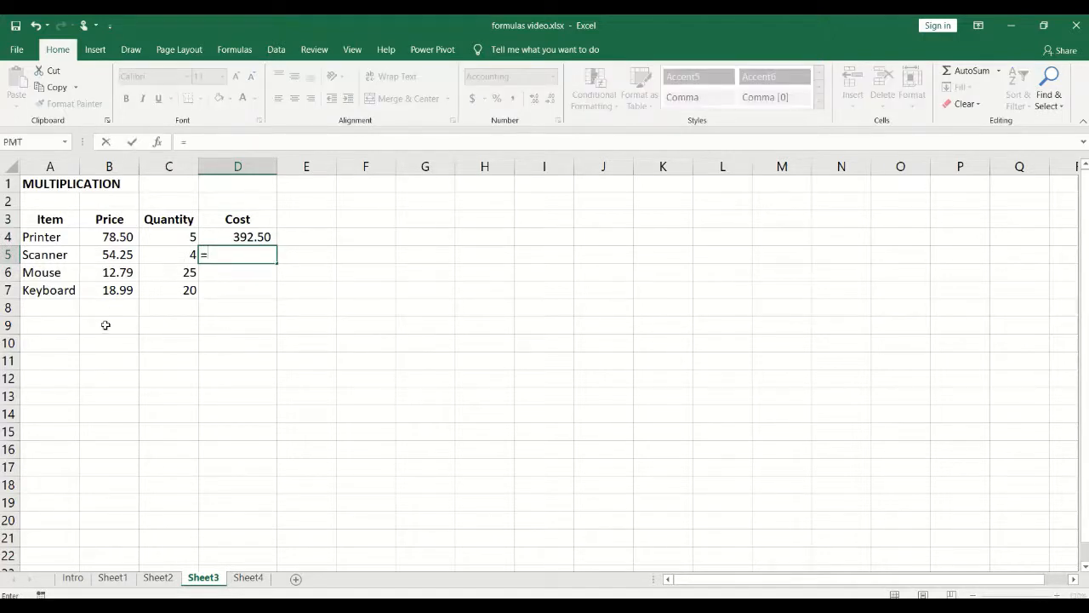
pyautogui.click(96, 255)
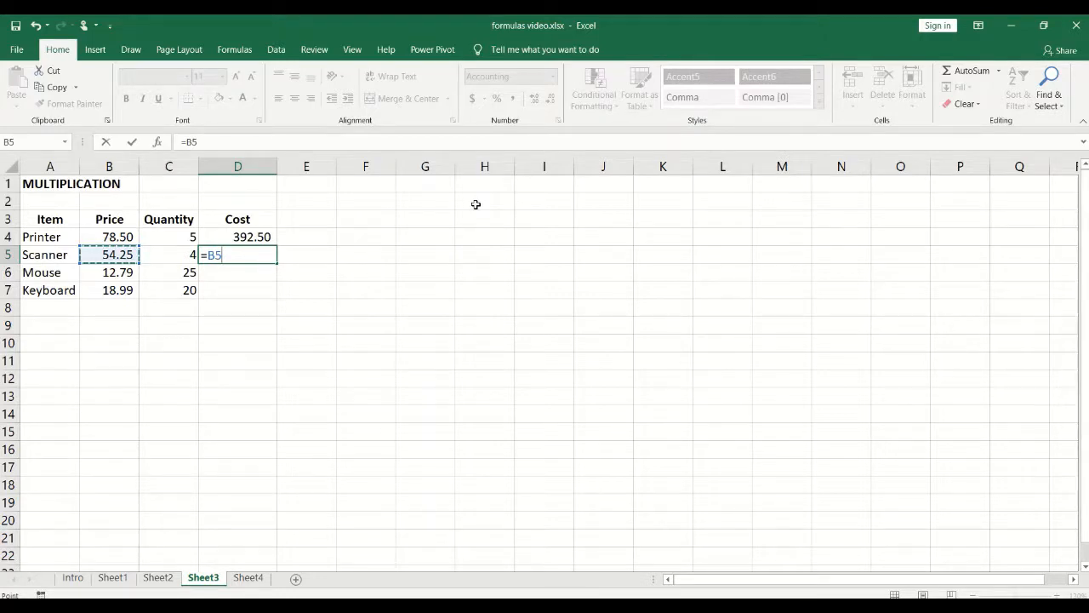
pyautogui.write('*')
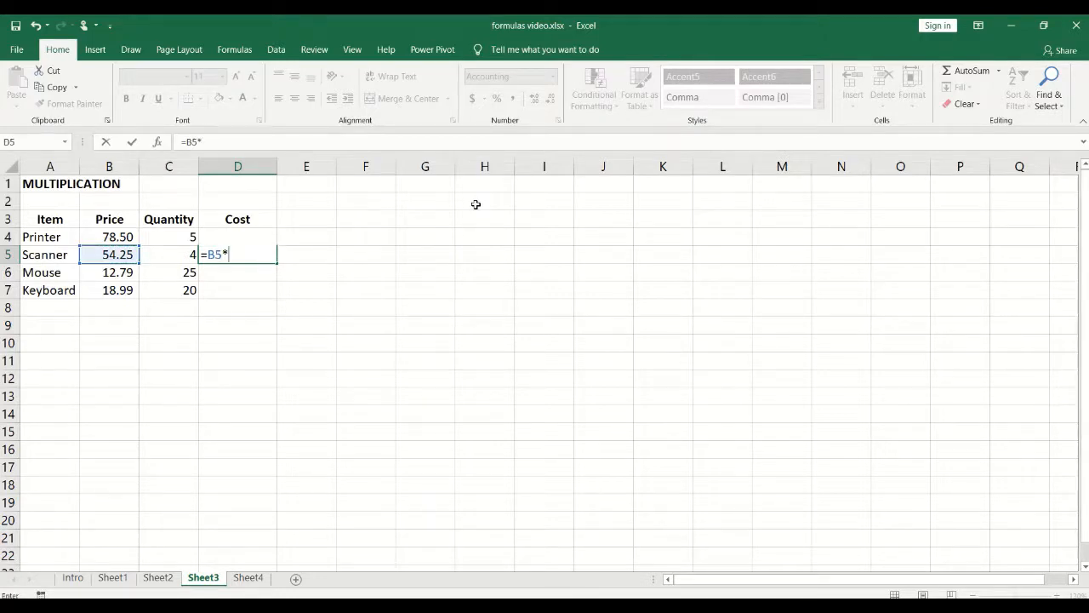
pyautogui.click(169, 254)
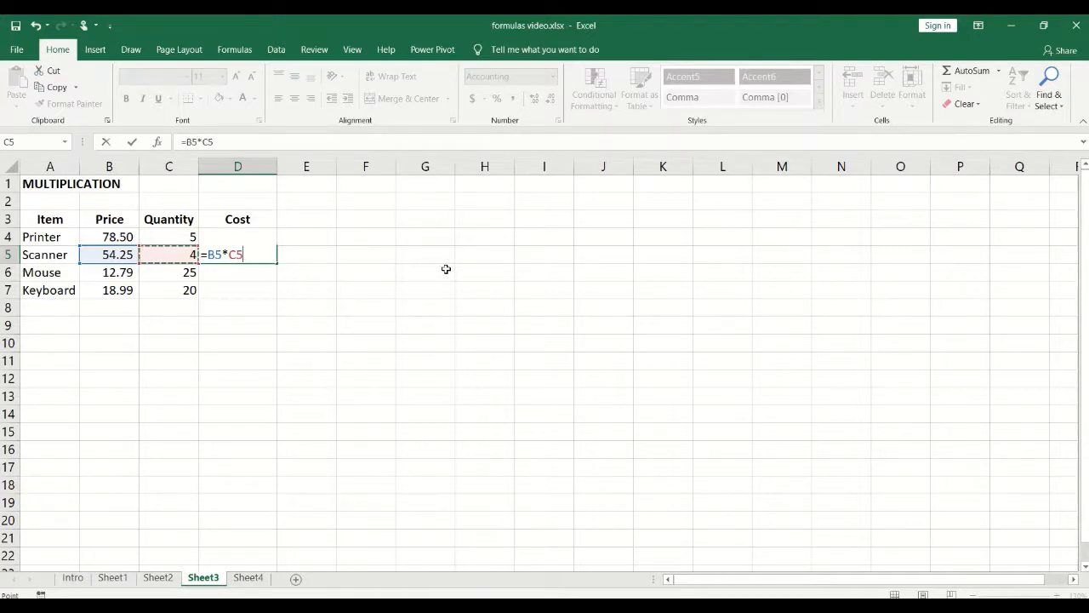
pyautogui.press('Return')
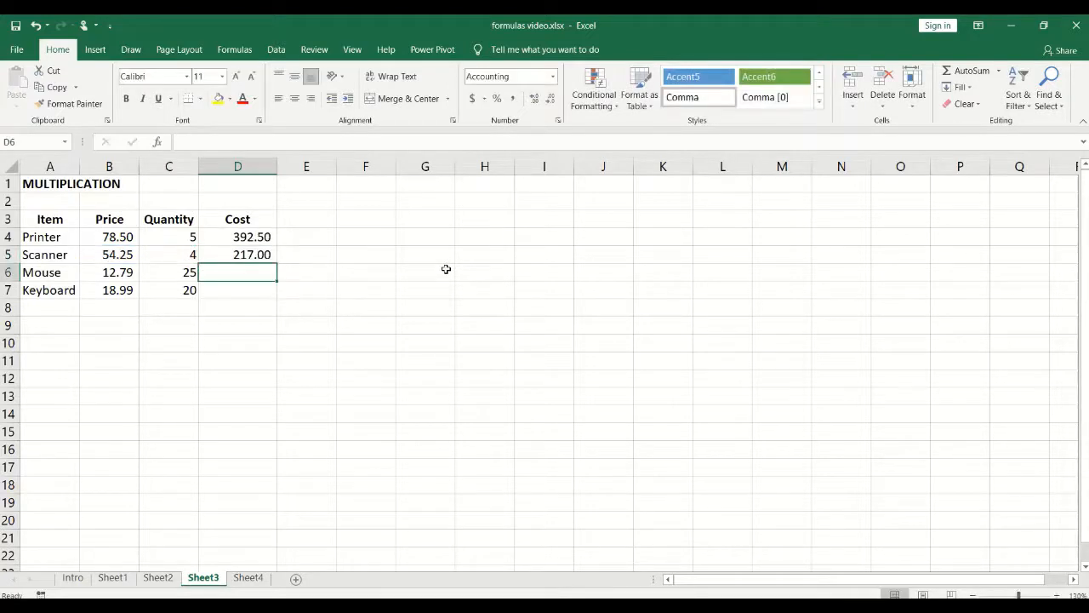
pyautogui.click(254, 255)
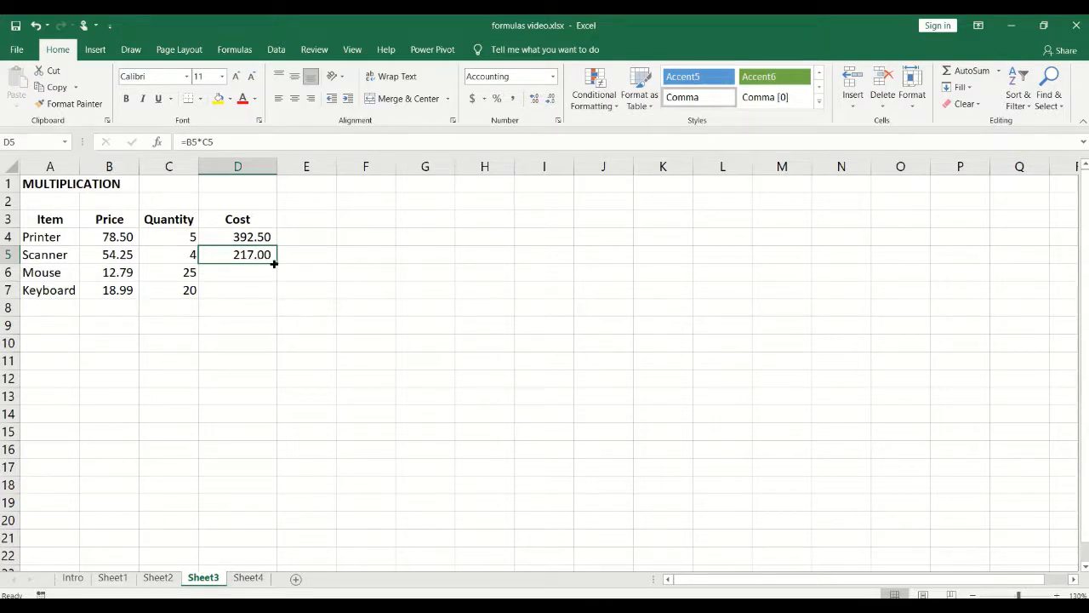
# Step: Fill the cost formula down to D7 (Mouse 319.75, Keyboard 379.80), then switch to Sheet4
pyautogui.moveTo(274, 264); pyautogui.dragTo(280, 295)
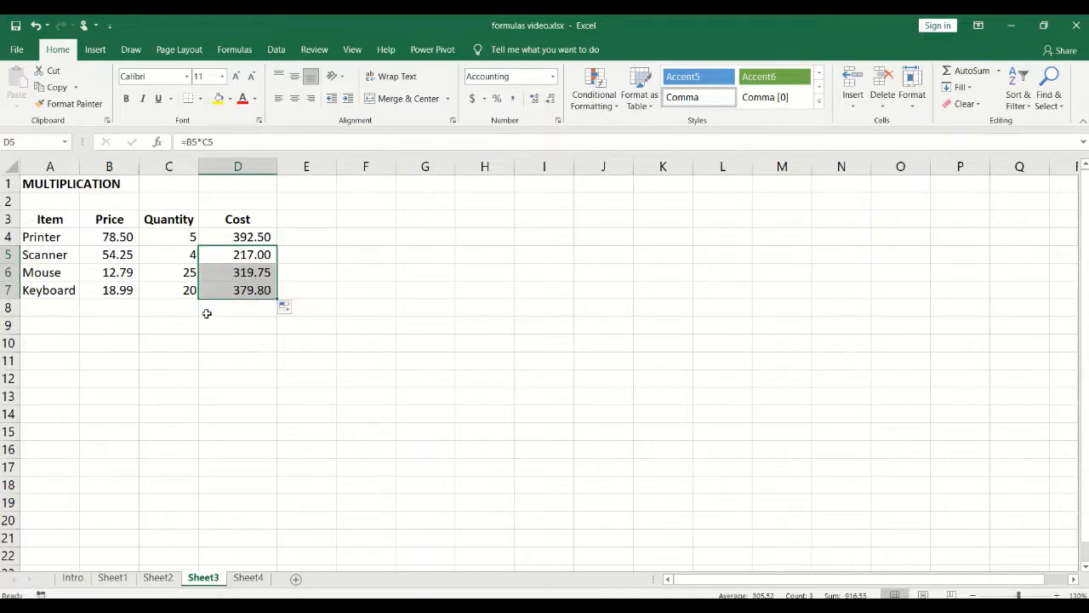
pyautogui.click(218, 289)
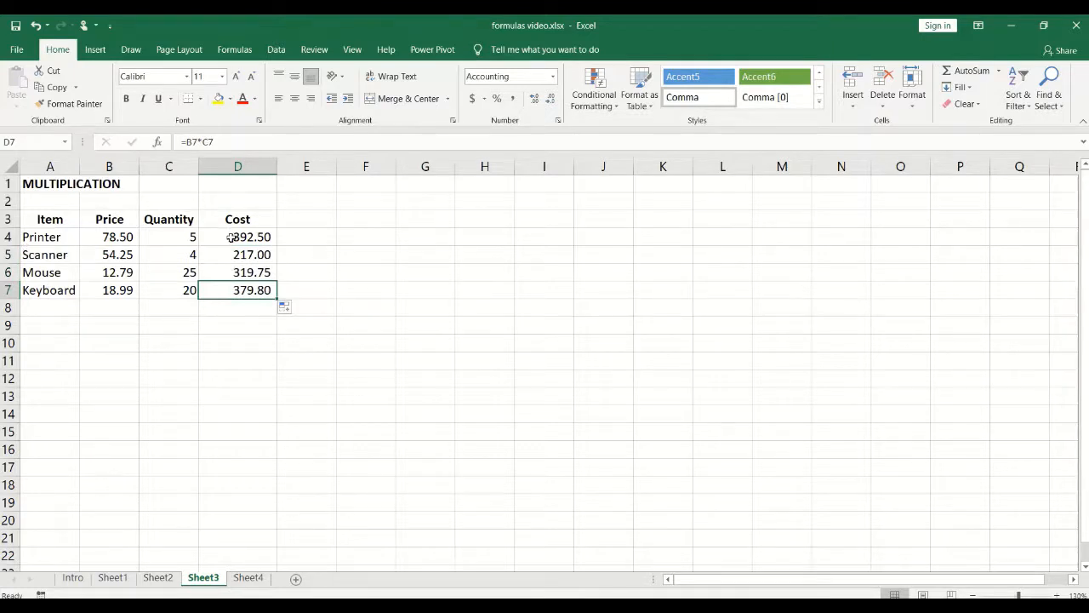
pyautogui.moveTo(228, 239)
pyautogui.mouseDown()
pyautogui.moveTo(228, 269)
pyautogui.moveTo(228, 239)
pyautogui.mouseUp()
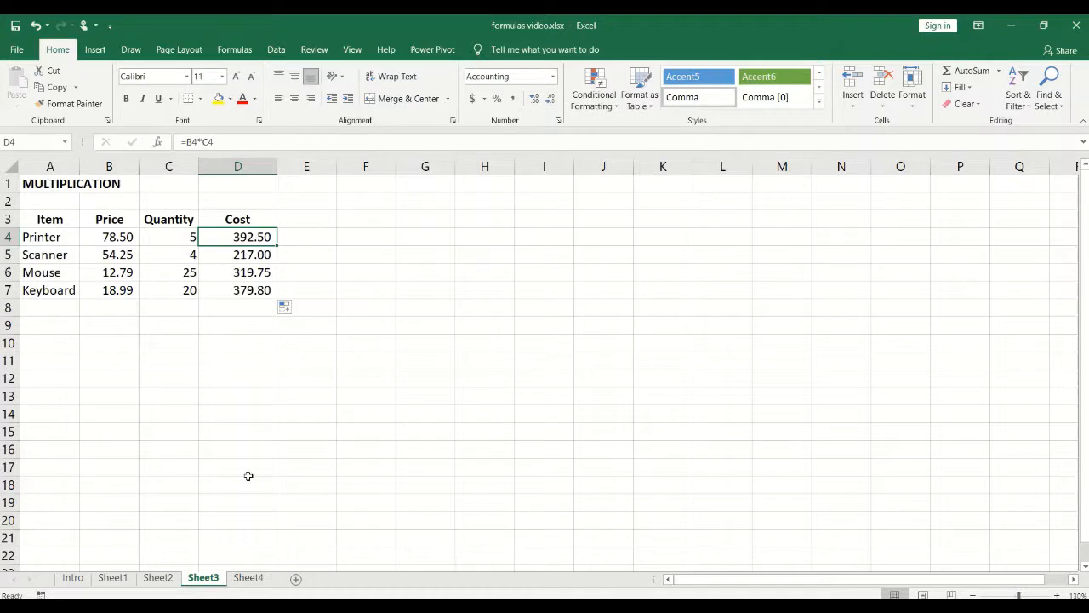
pyautogui.click(248, 578)
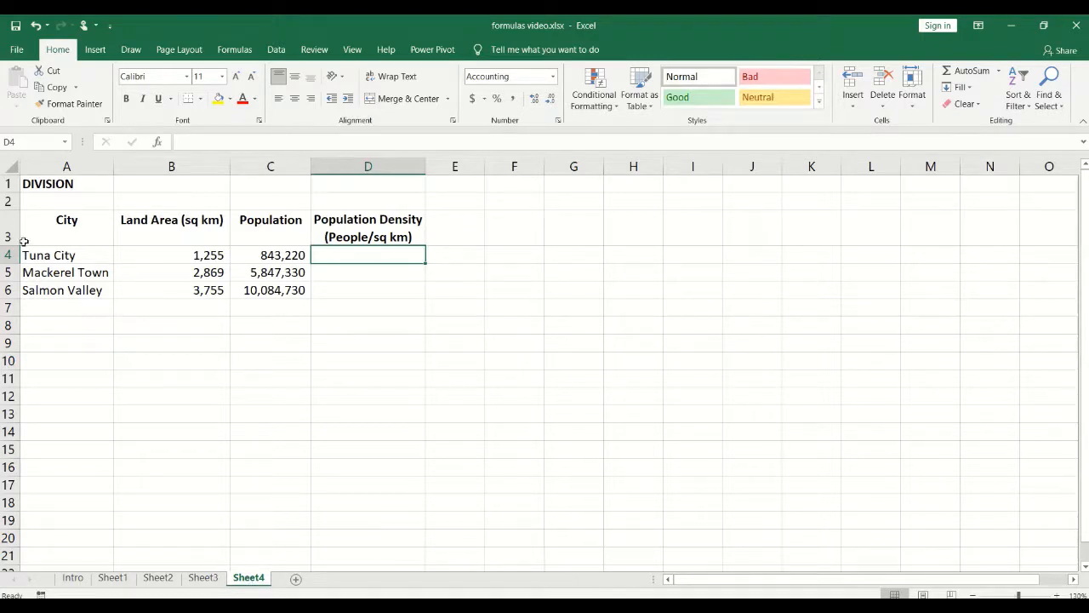
pyautogui.moveTo(49, 253); pyautogui.dragTo(68, 287)
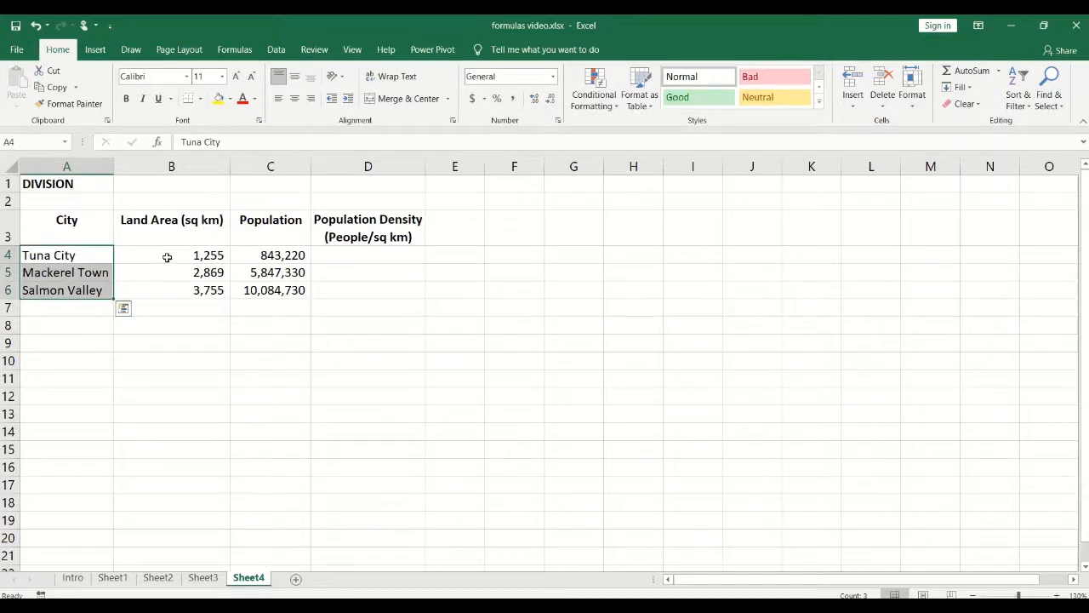
pyautogui.moveTo(167, 257); pyautogui.dragTo(167, 289)
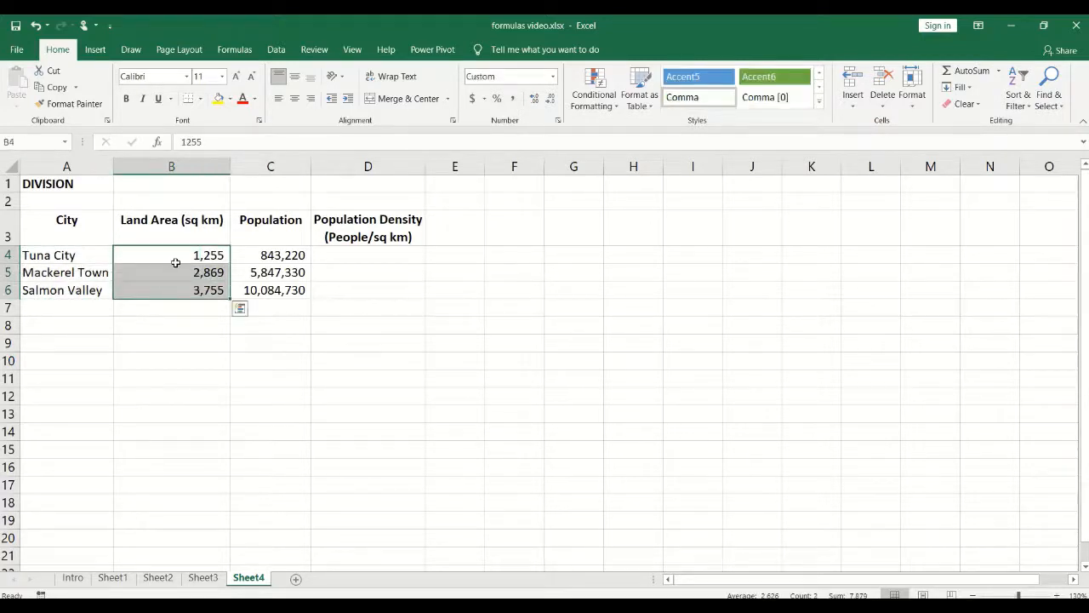
pyautogui.click(270, 252)
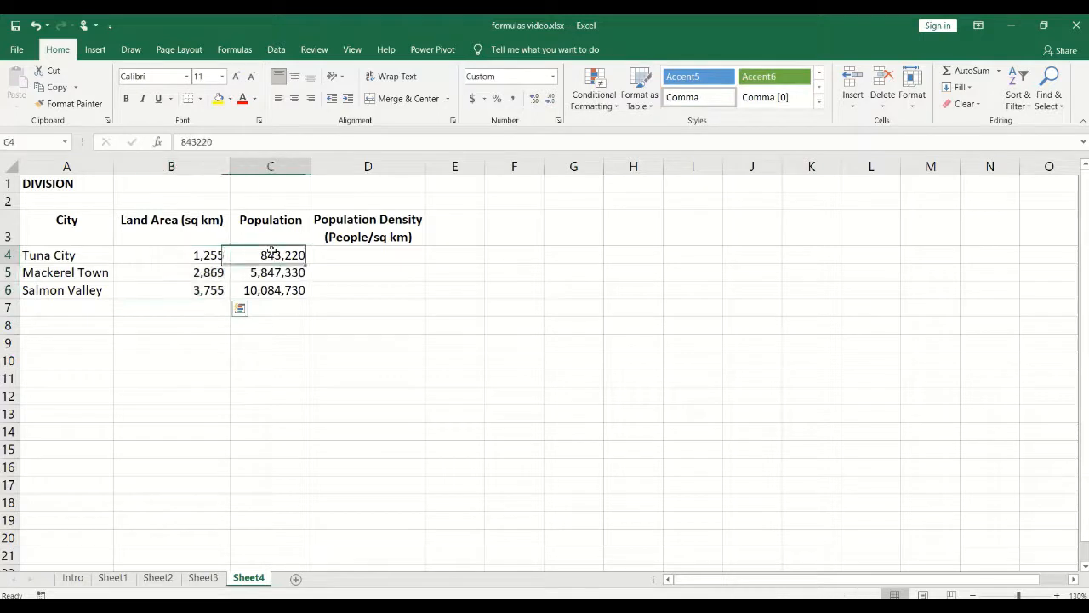
pyautogui.moveTo(270, 252); pyautogui.dragTo(270, 292)
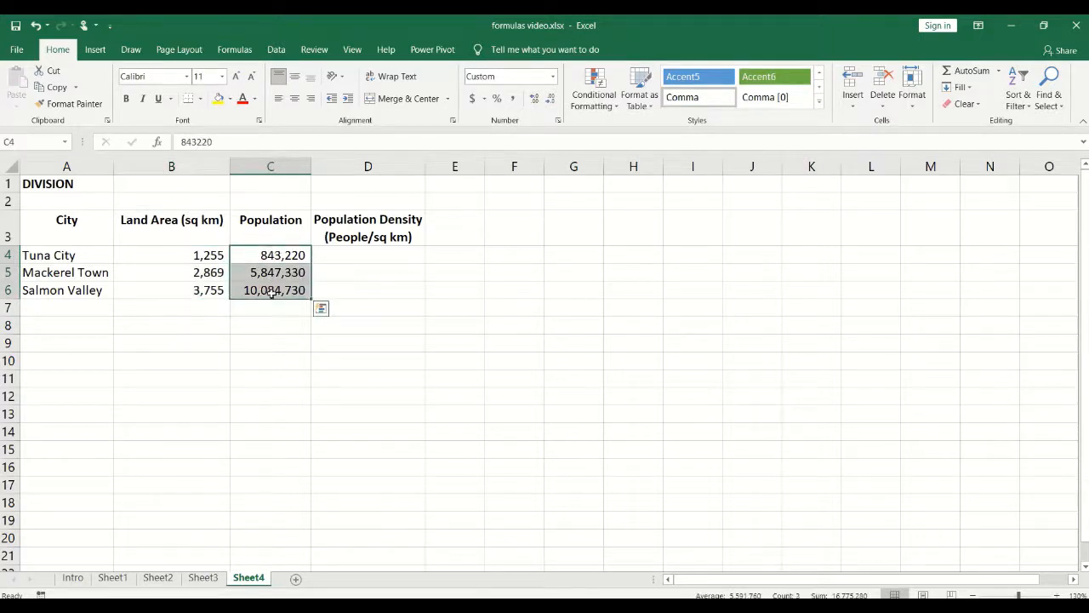
pyautogui.click(377, 254)
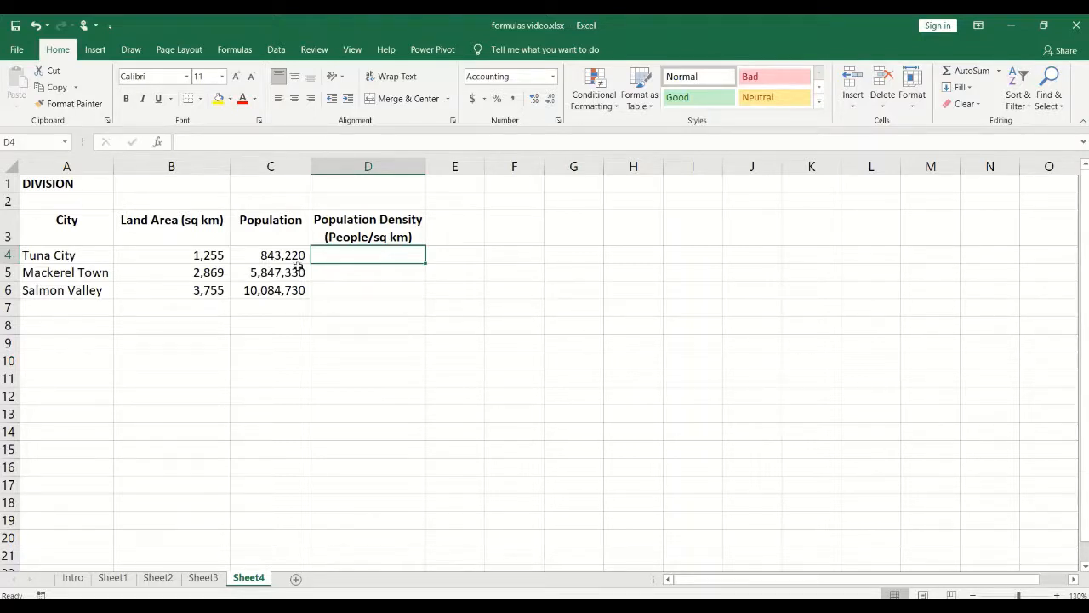
pyautogui.click(271, 256)
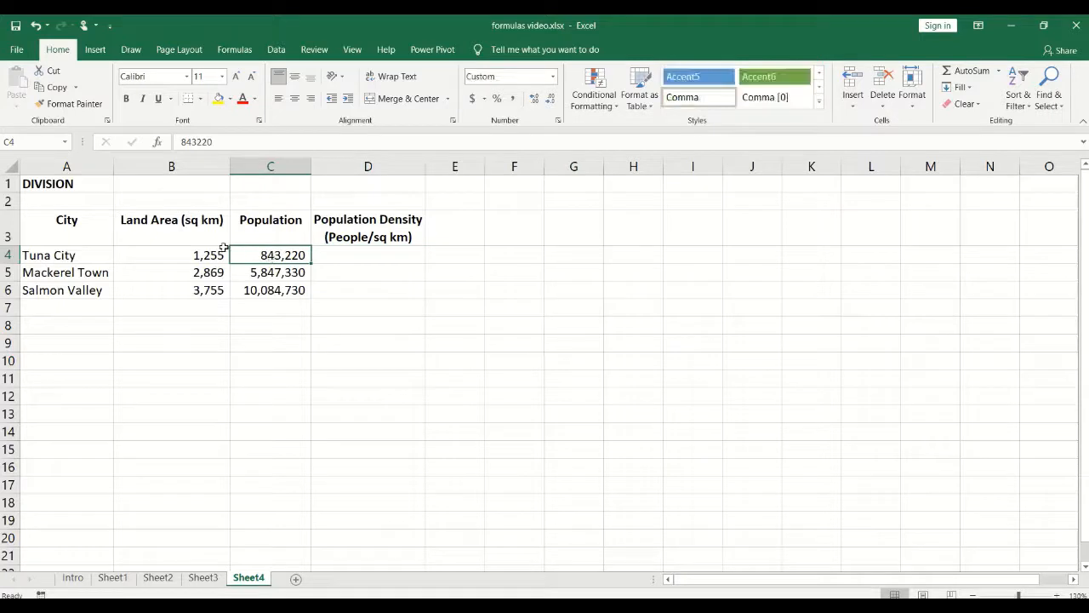
pyautogui.click(174, 256)
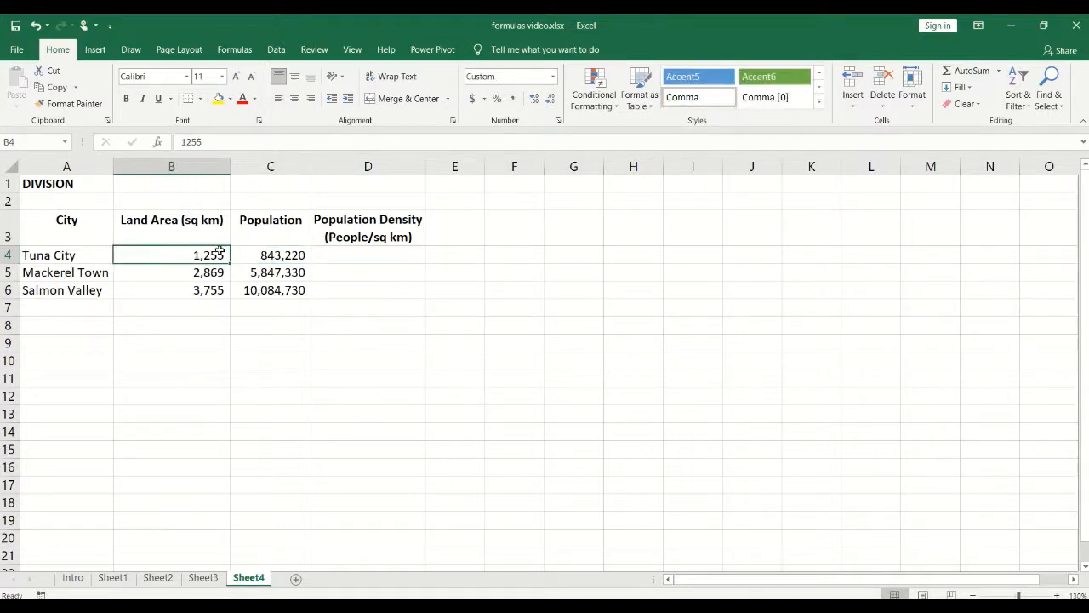
pyautogui.click(282, 256)
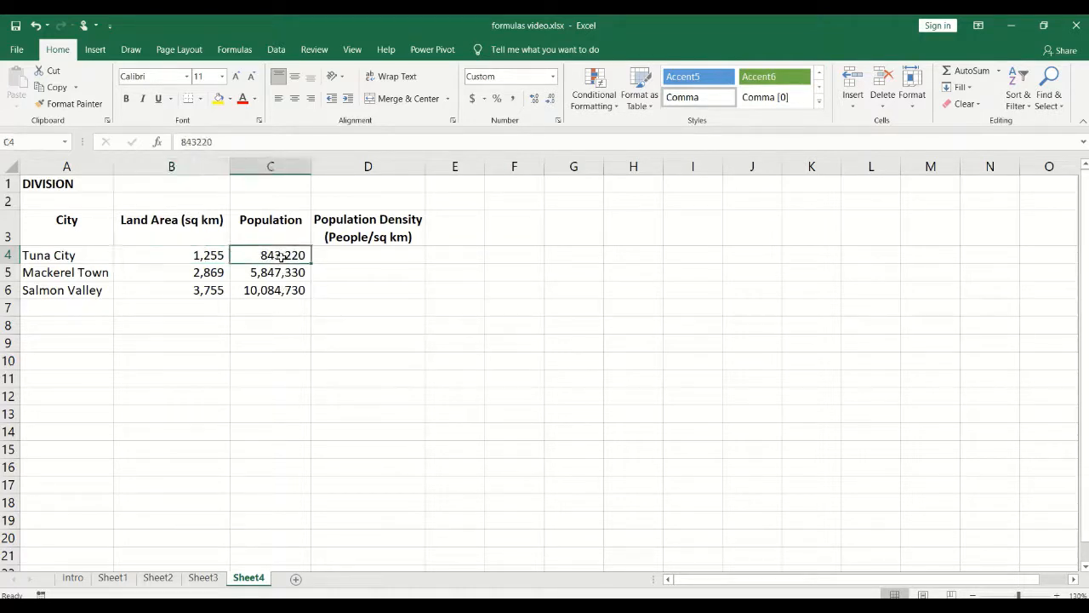
pyautogui.click(200, 255)
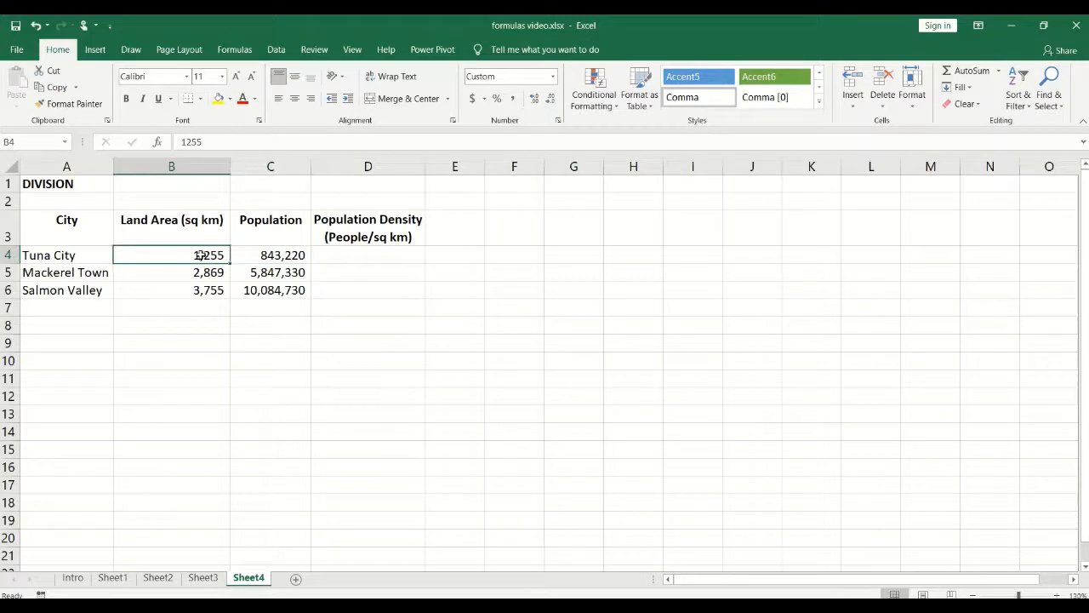
pyautogui.click(353, 256)
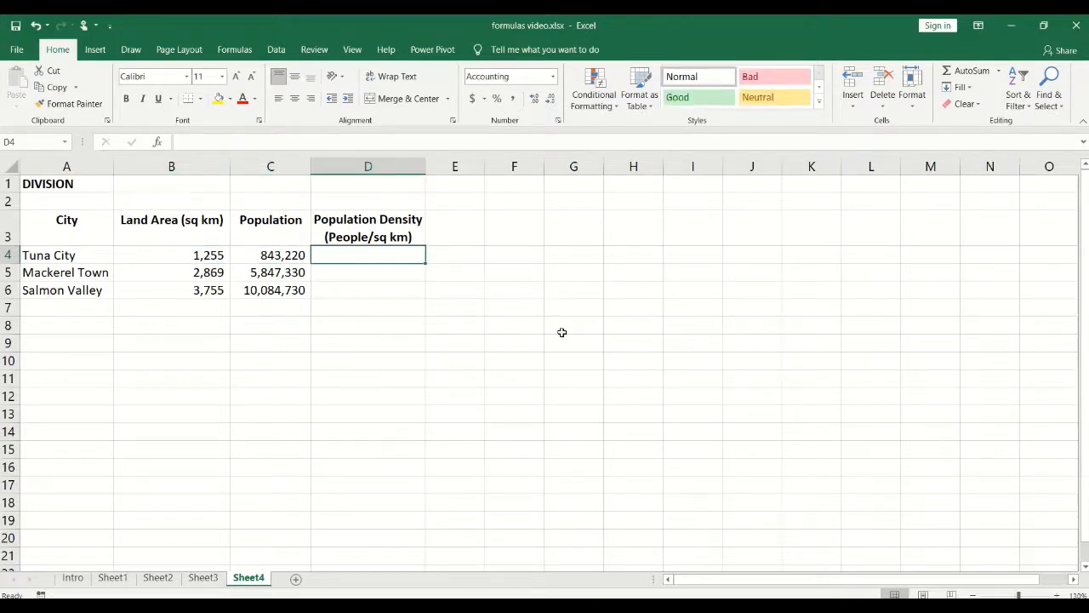
pyautogui.write('=')
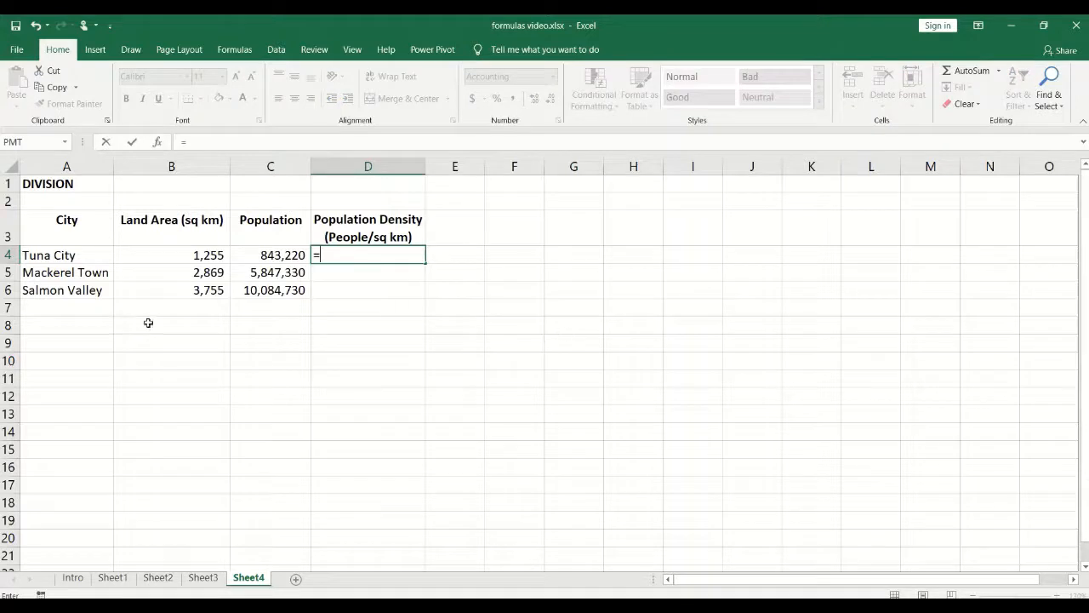
# Step: Enter =C4/B4 in D4 so Tuna City's population density shows 671.89
pyautogui.click(248, 254)
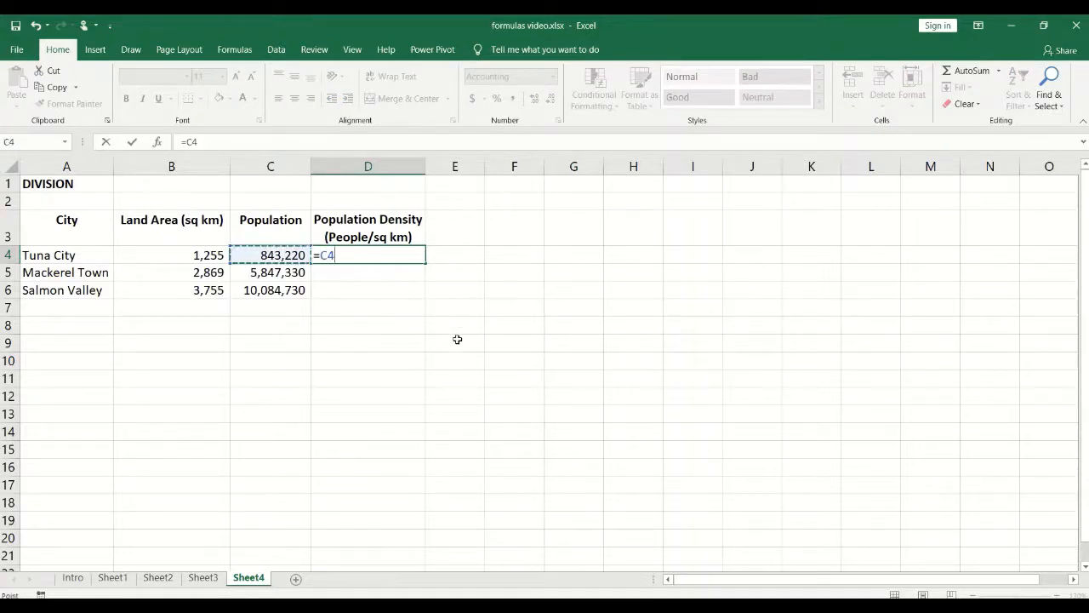
pyautogui.write('/')
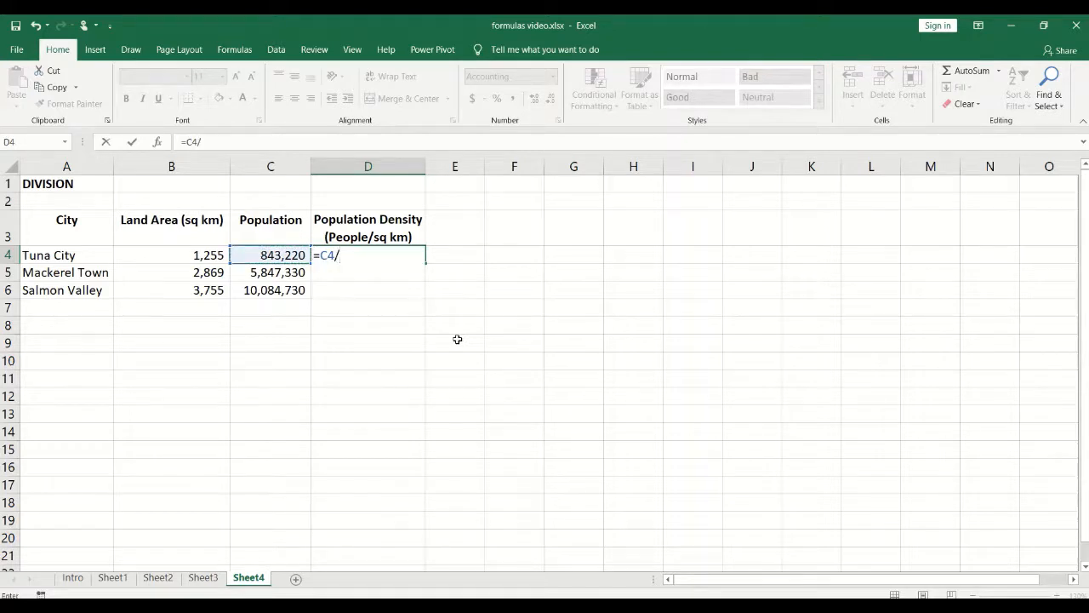
pyautogui.click(173, 253)
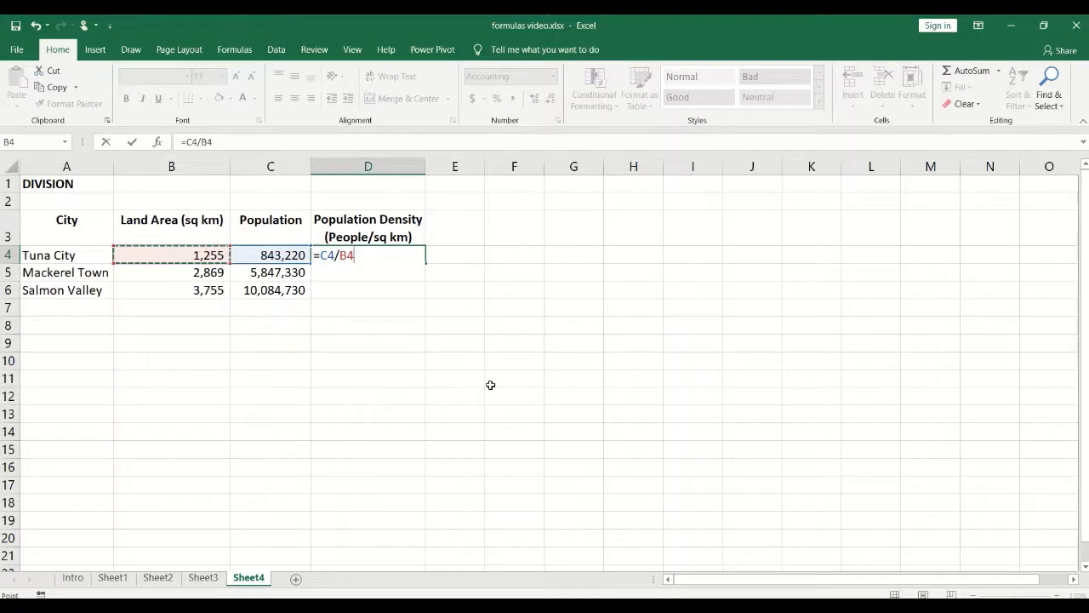
pyautogui.press('Return')
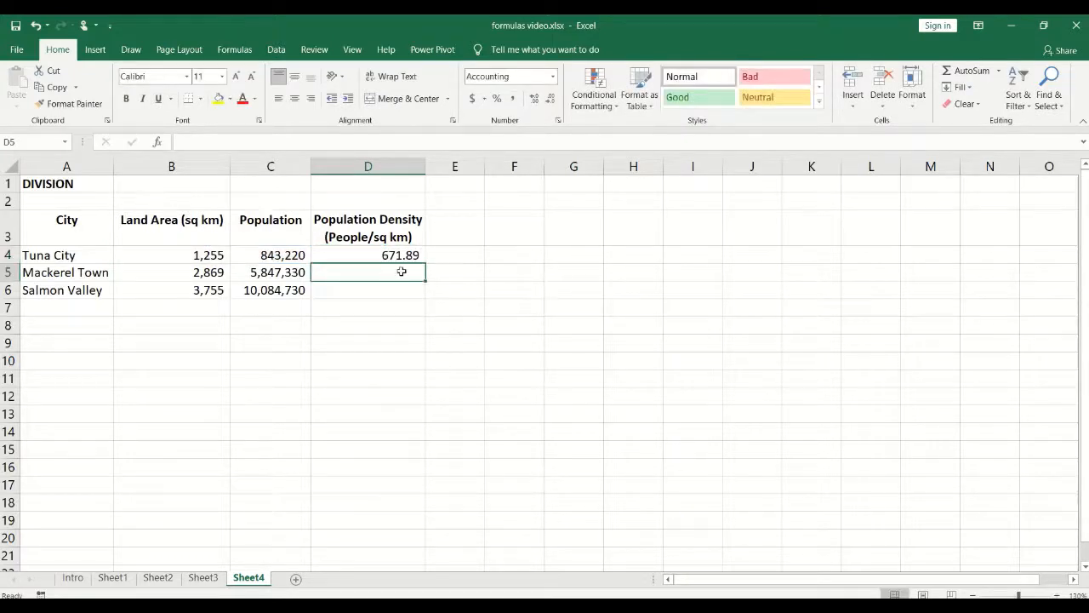
pyautogui.click(373, 247)
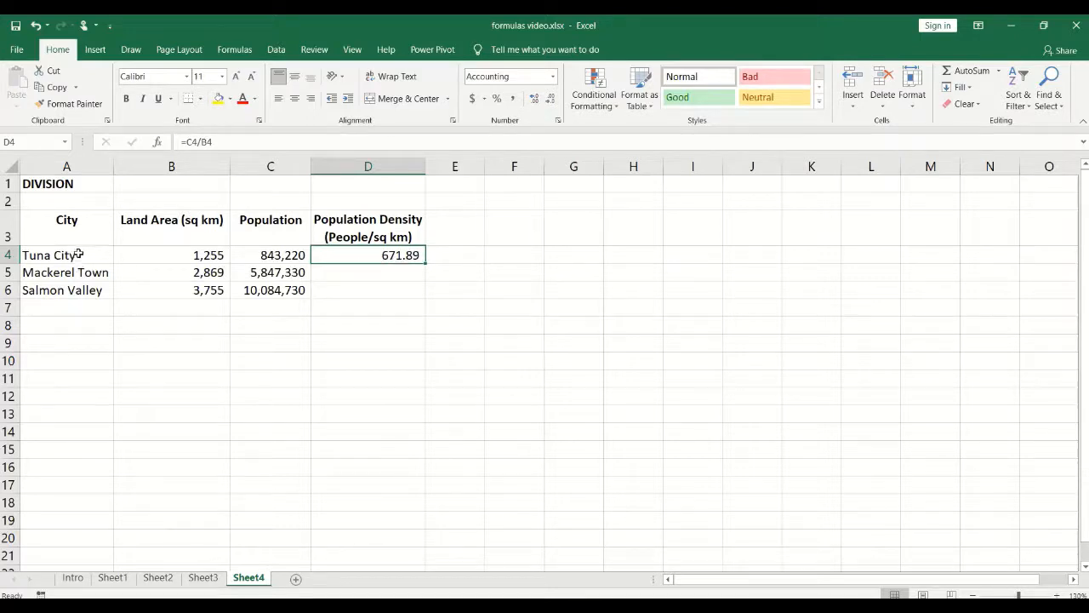
# Step: Enter =C5/B5 in D5 so Mackerel Town's population density shows 2,038.11
pyautogui.click(398, 271)
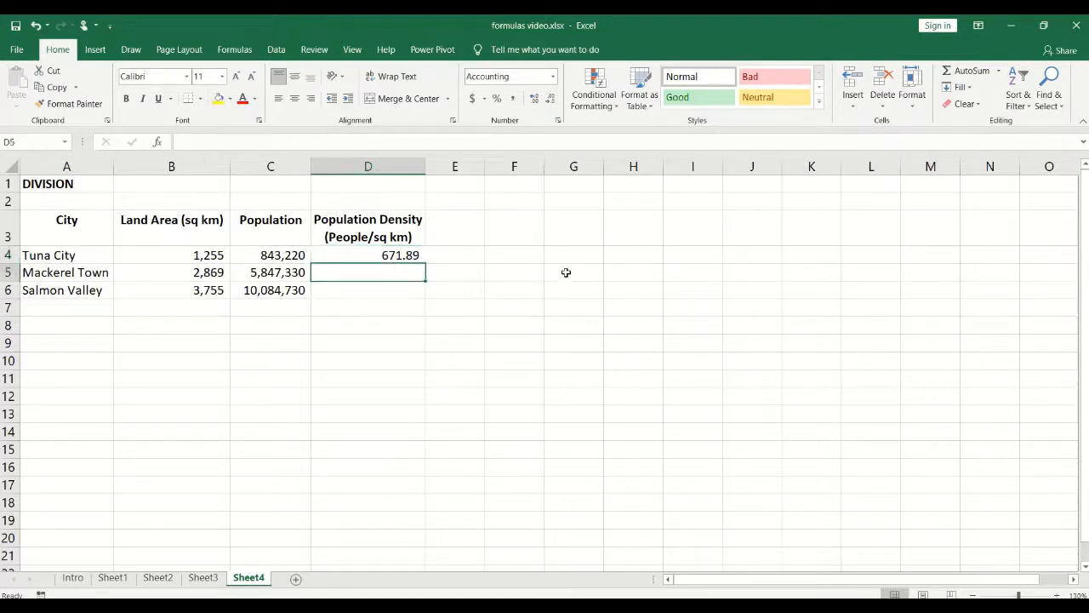
pyautogui.write('=')
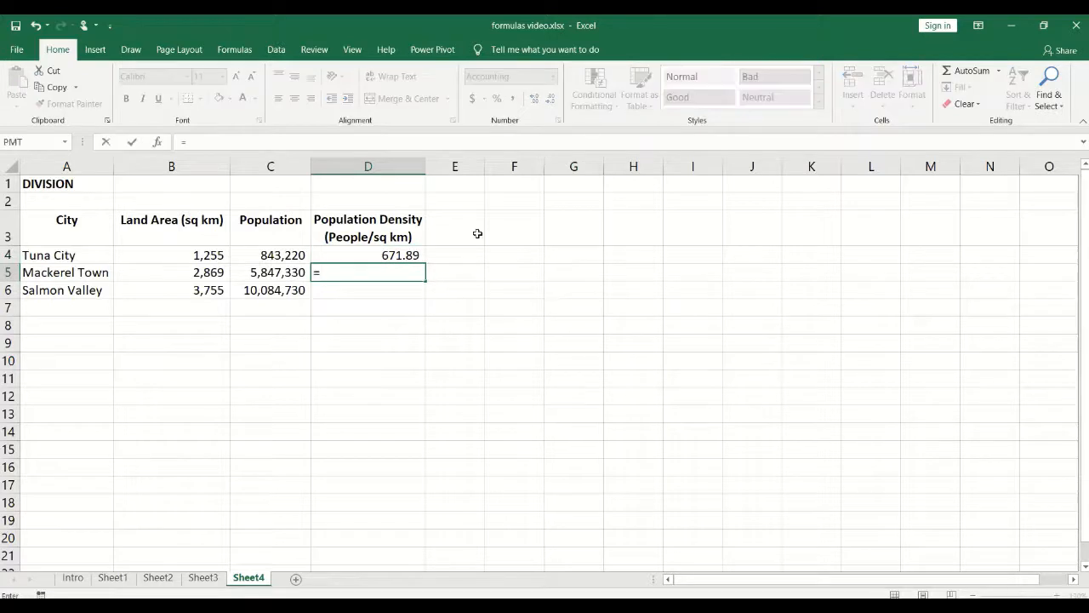
pyautogui.click(256, 272)
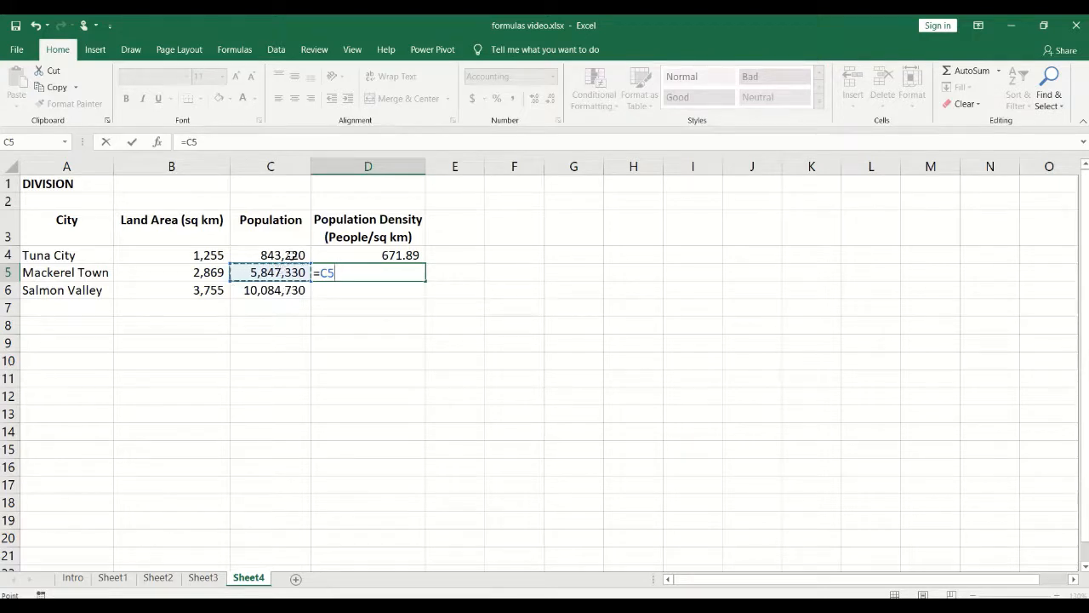
pyautogui.write('/')
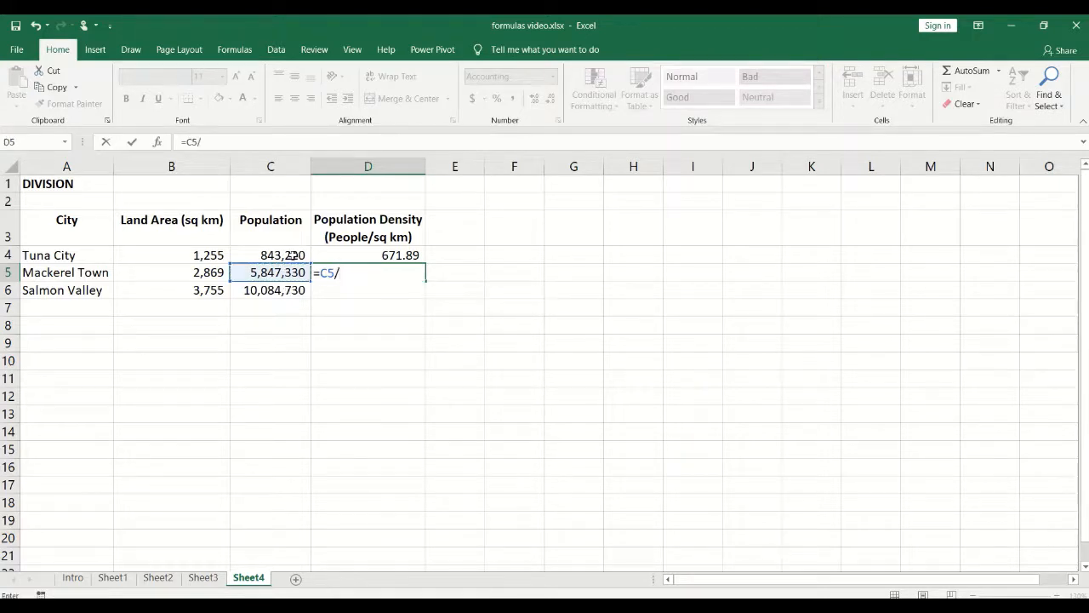
pyautogui.click(164, 271)
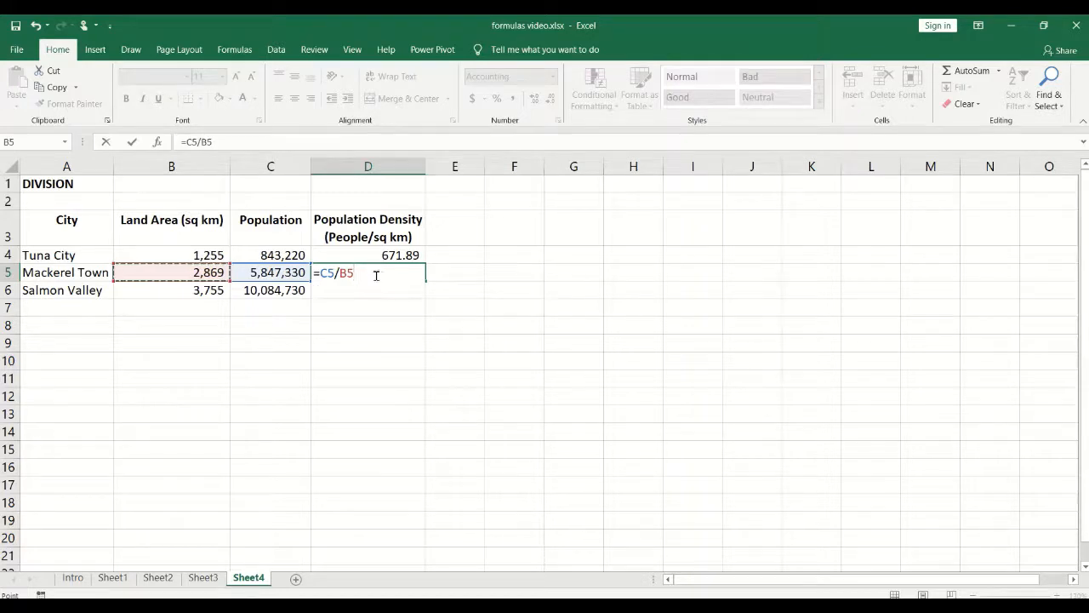
pyautogui.press('Return')
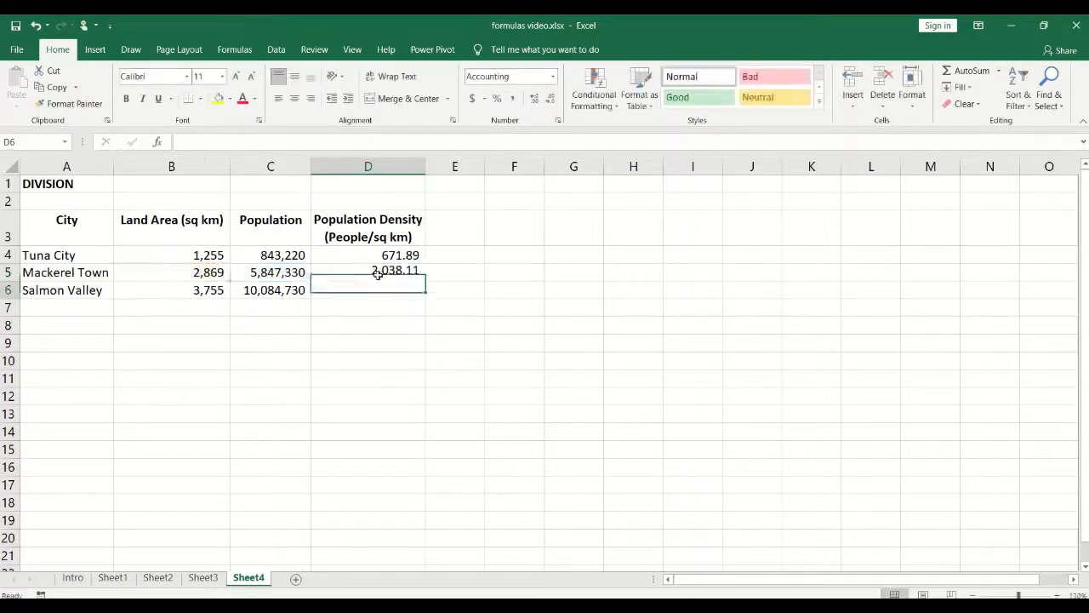
pyautogui.click(376, 275)
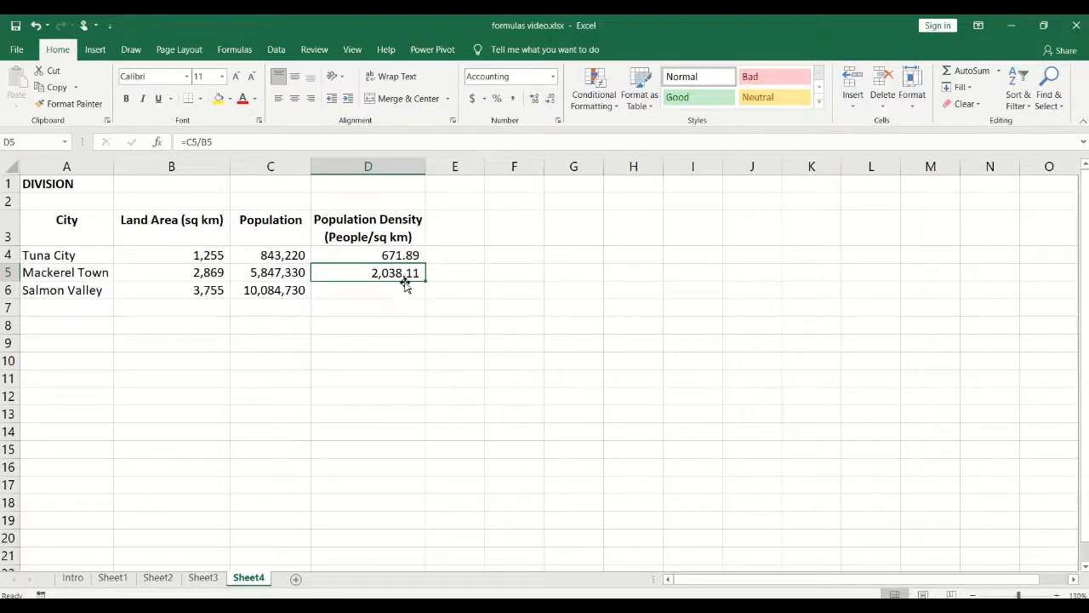
# Step: Fill D5's density formula down into D6 as =C6/B6, showing 2,685.68 for Salmon Valley
pyautogui.moveTo(425, 279); pyautogui.dragTo(422, 296)
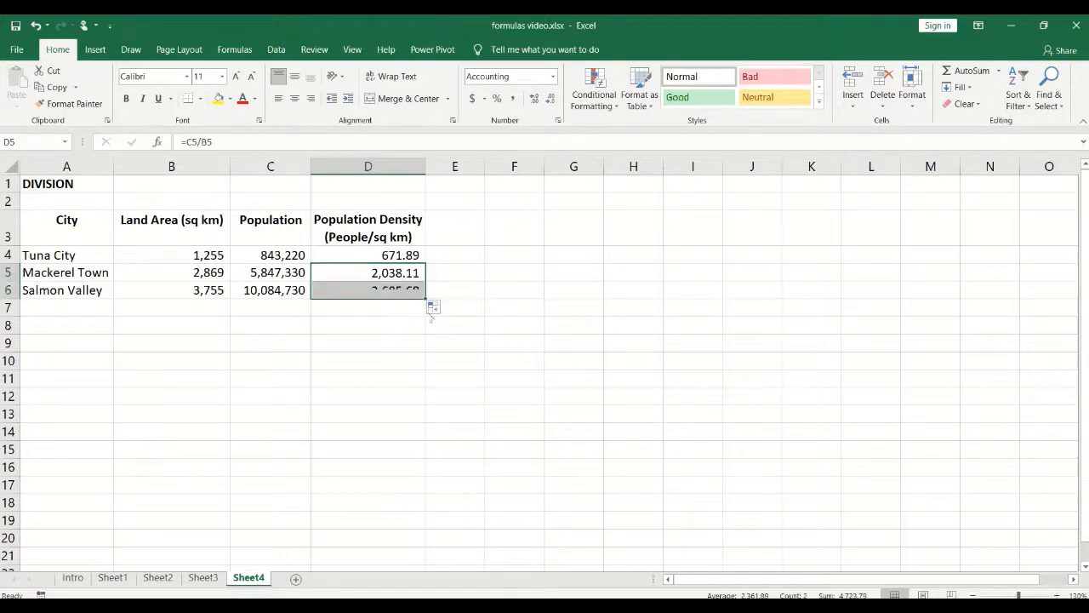
pyautogui.click(358, 340)
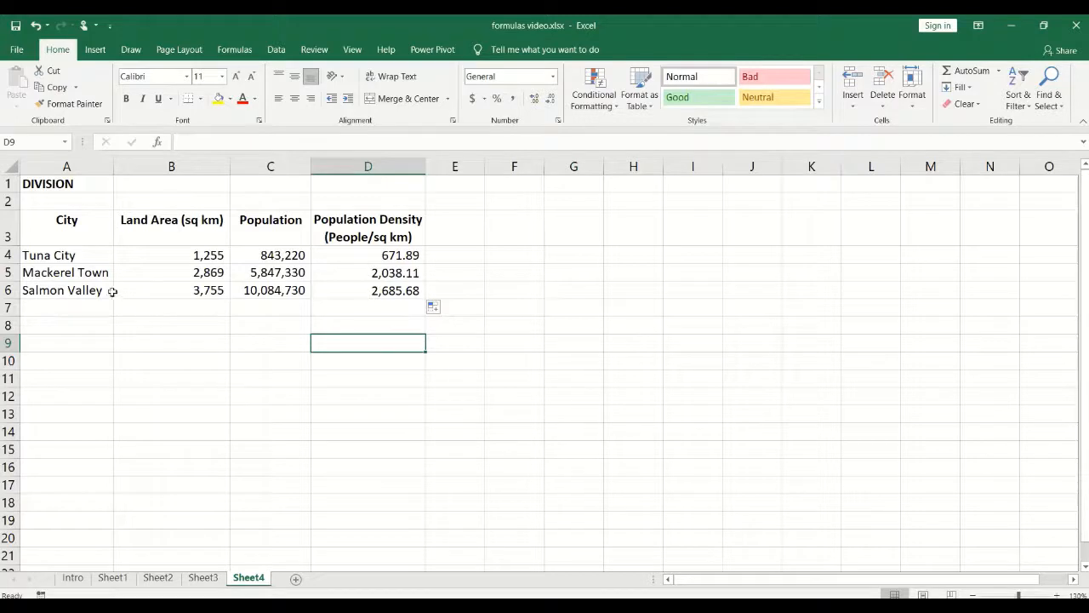
pyautogui.click(378, 295)
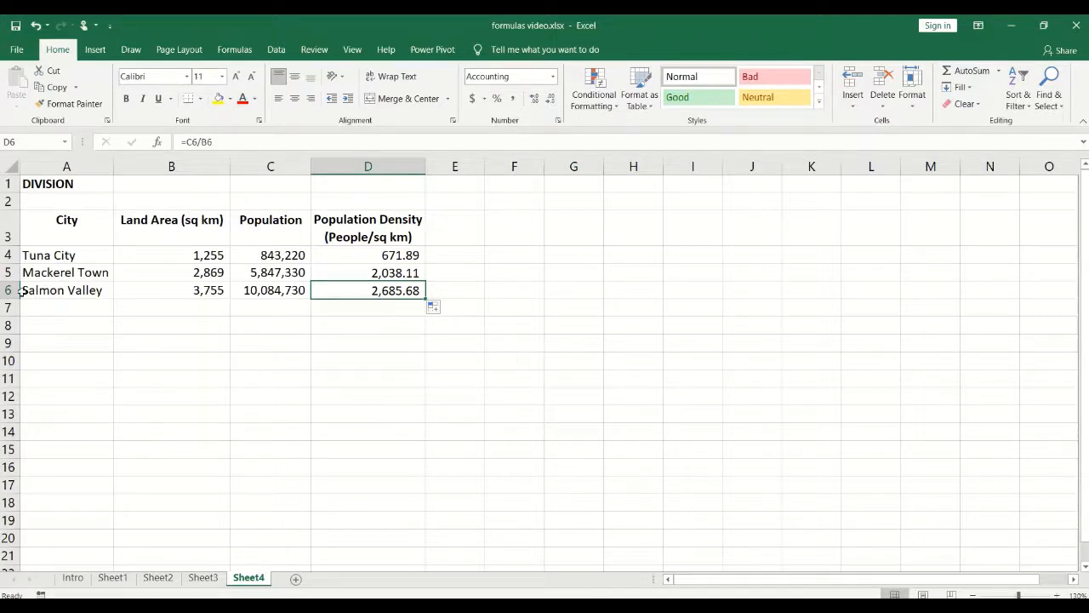
pyautogui.click(51, 290)
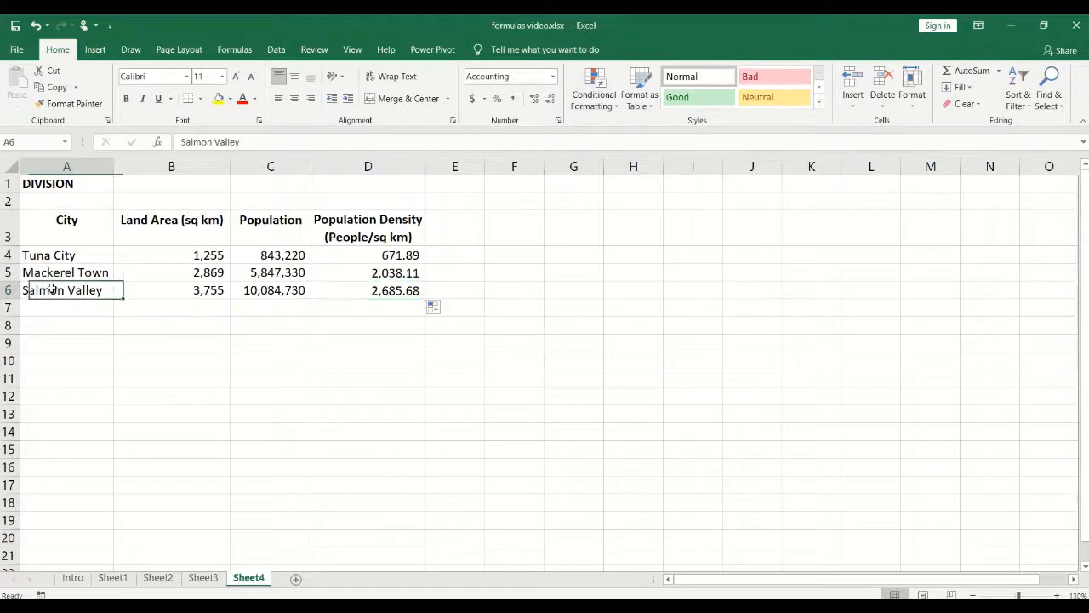
pyautogui.click(345, 325)
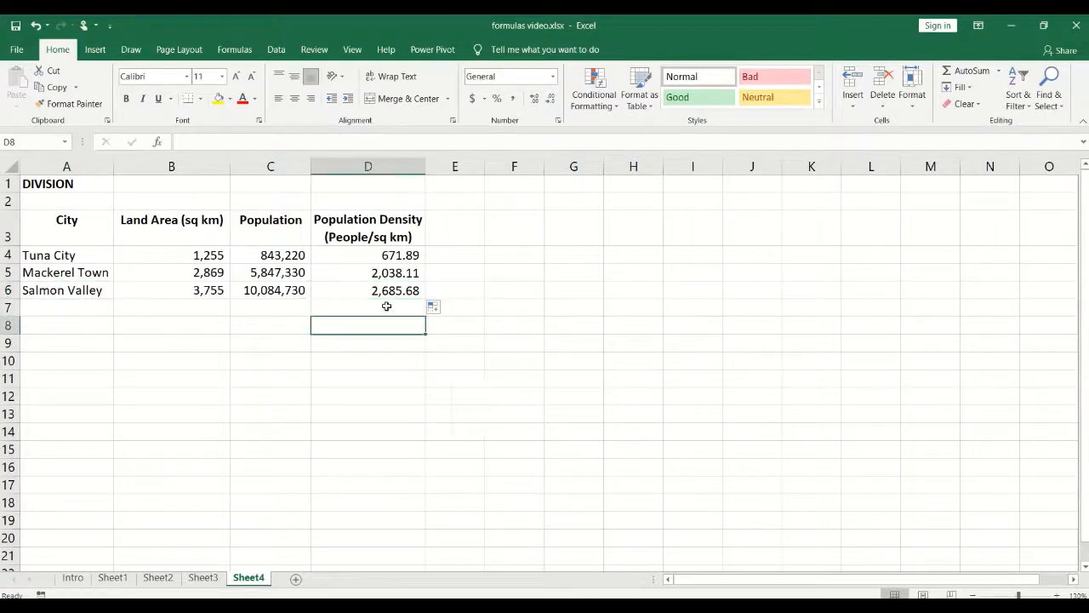